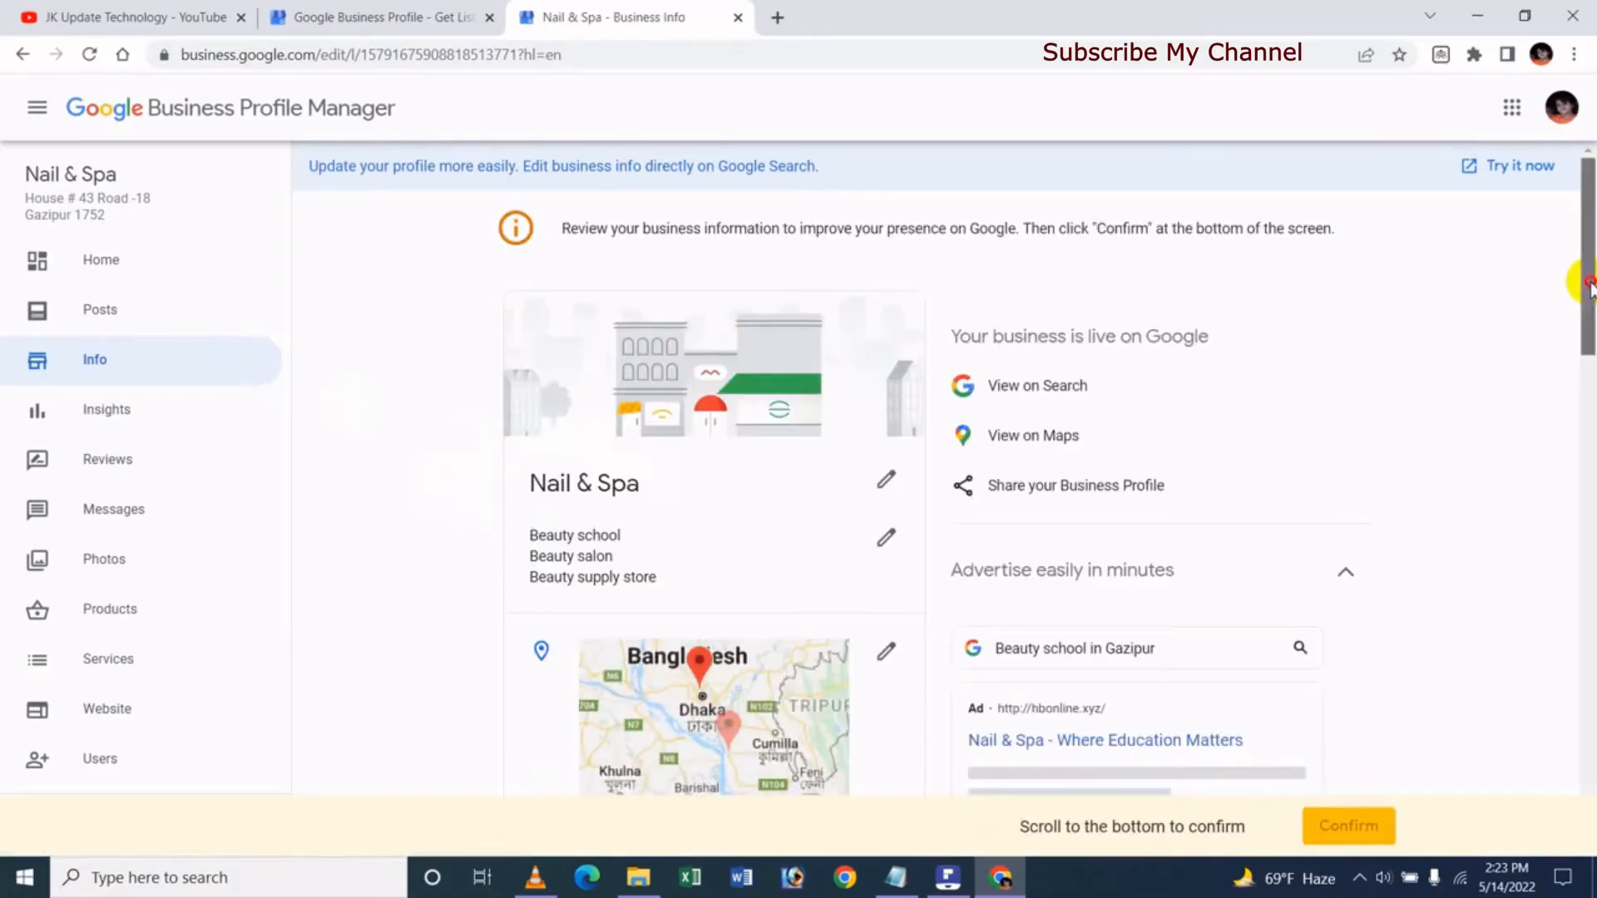
# Open the Services section of the business info for editing
pyautogui.moveTo(1588, 289); pyautogui.dragTo(1590, 599)
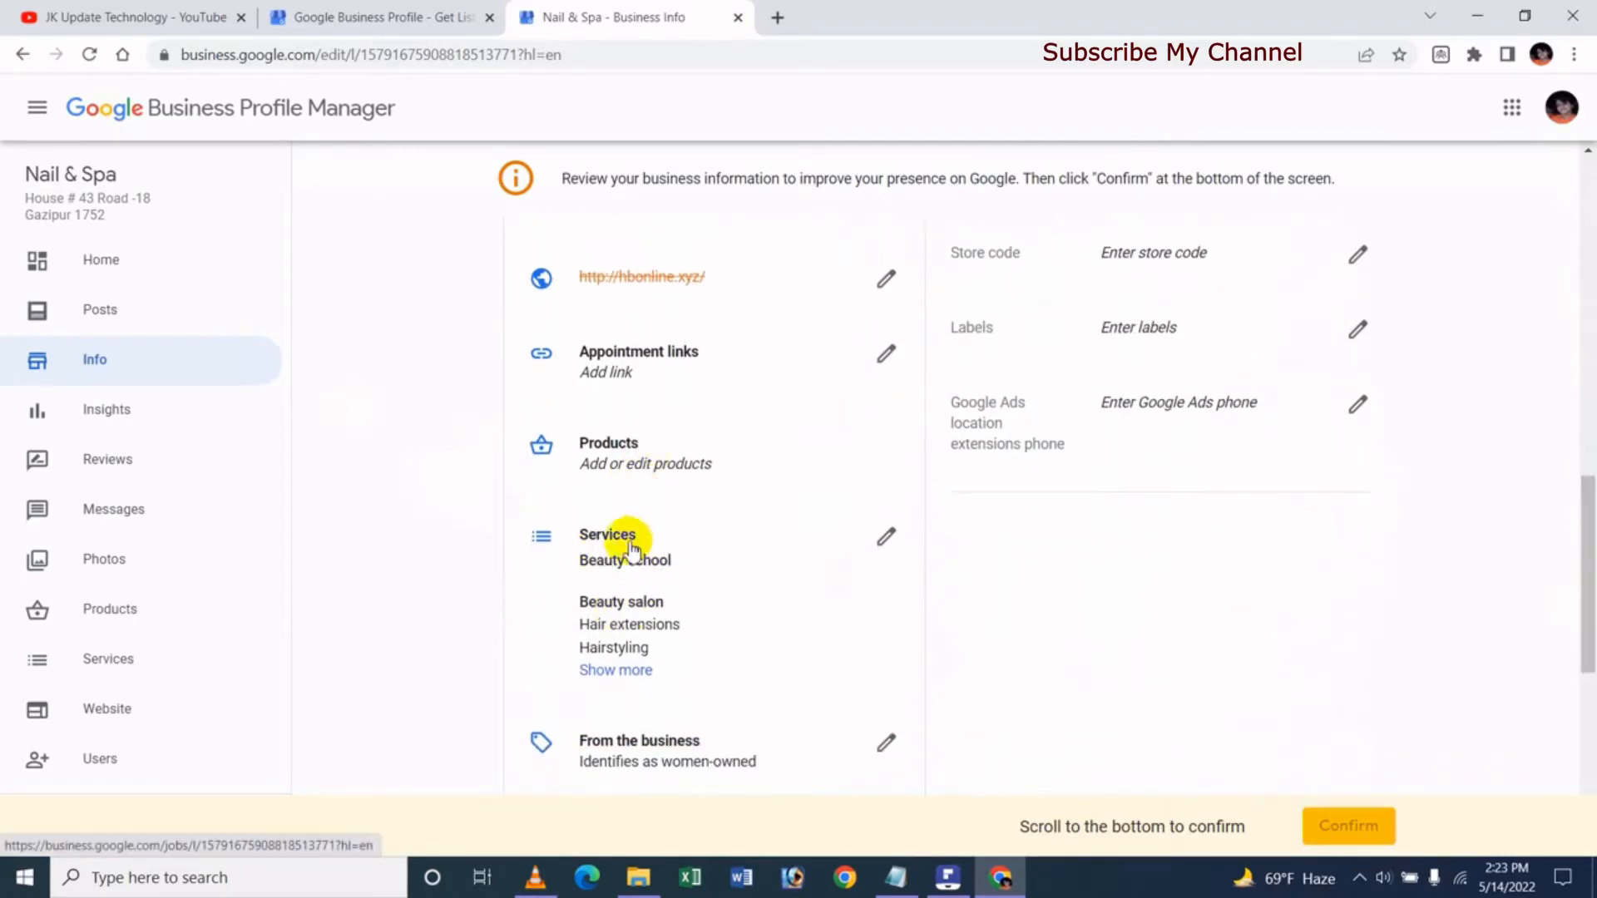
pyautogui.scroll(-1, 632, 549)
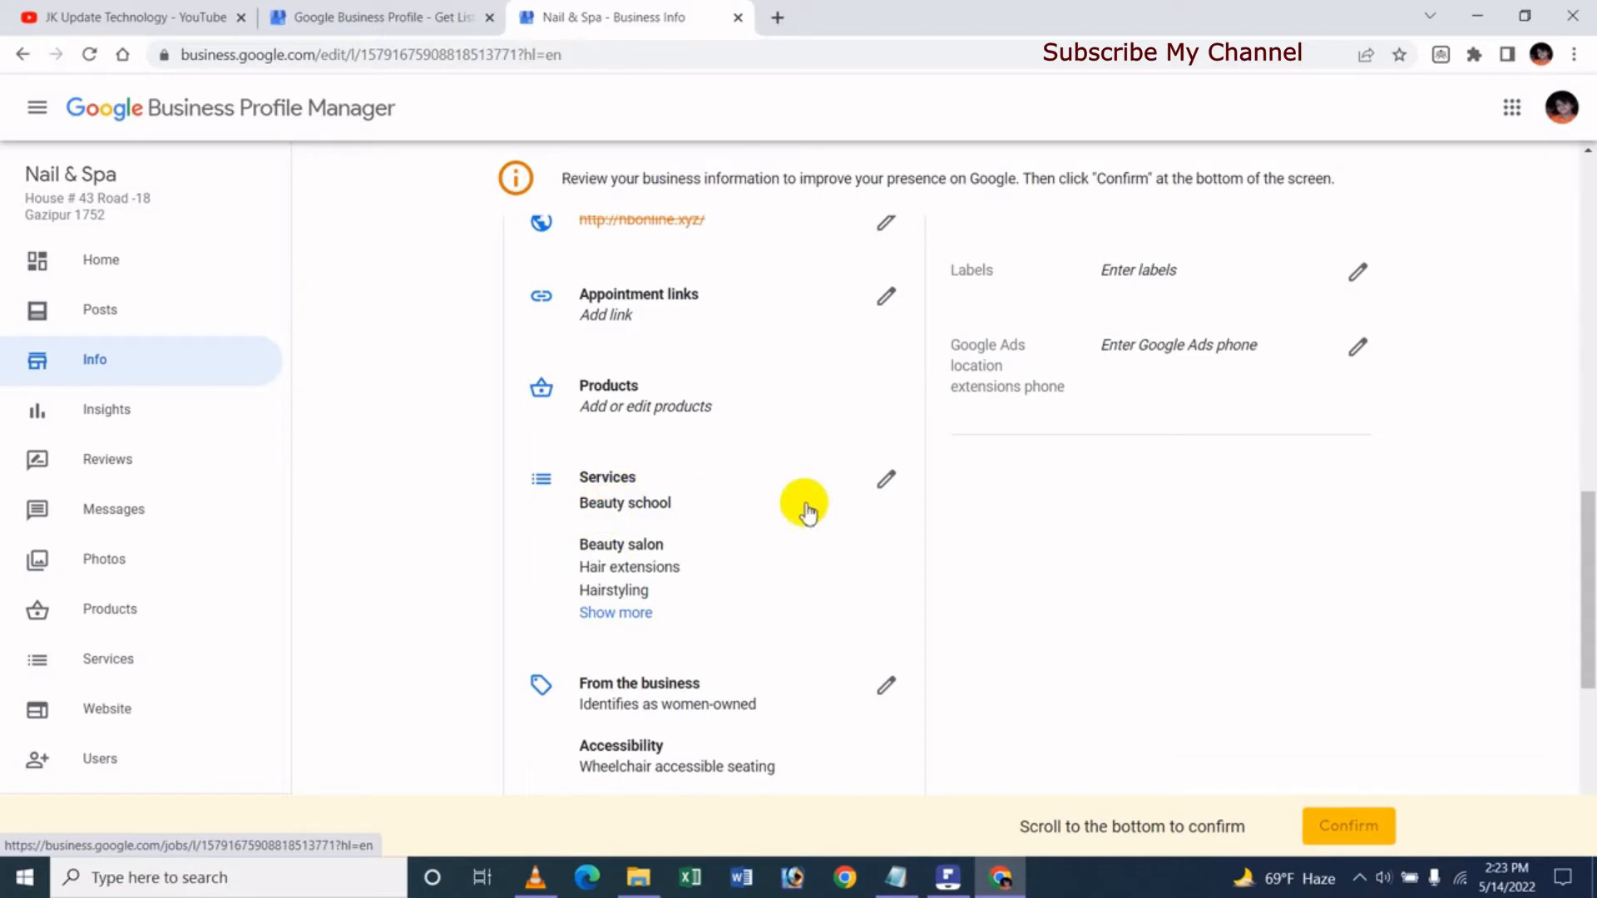
pyautogui.click(887, 482)
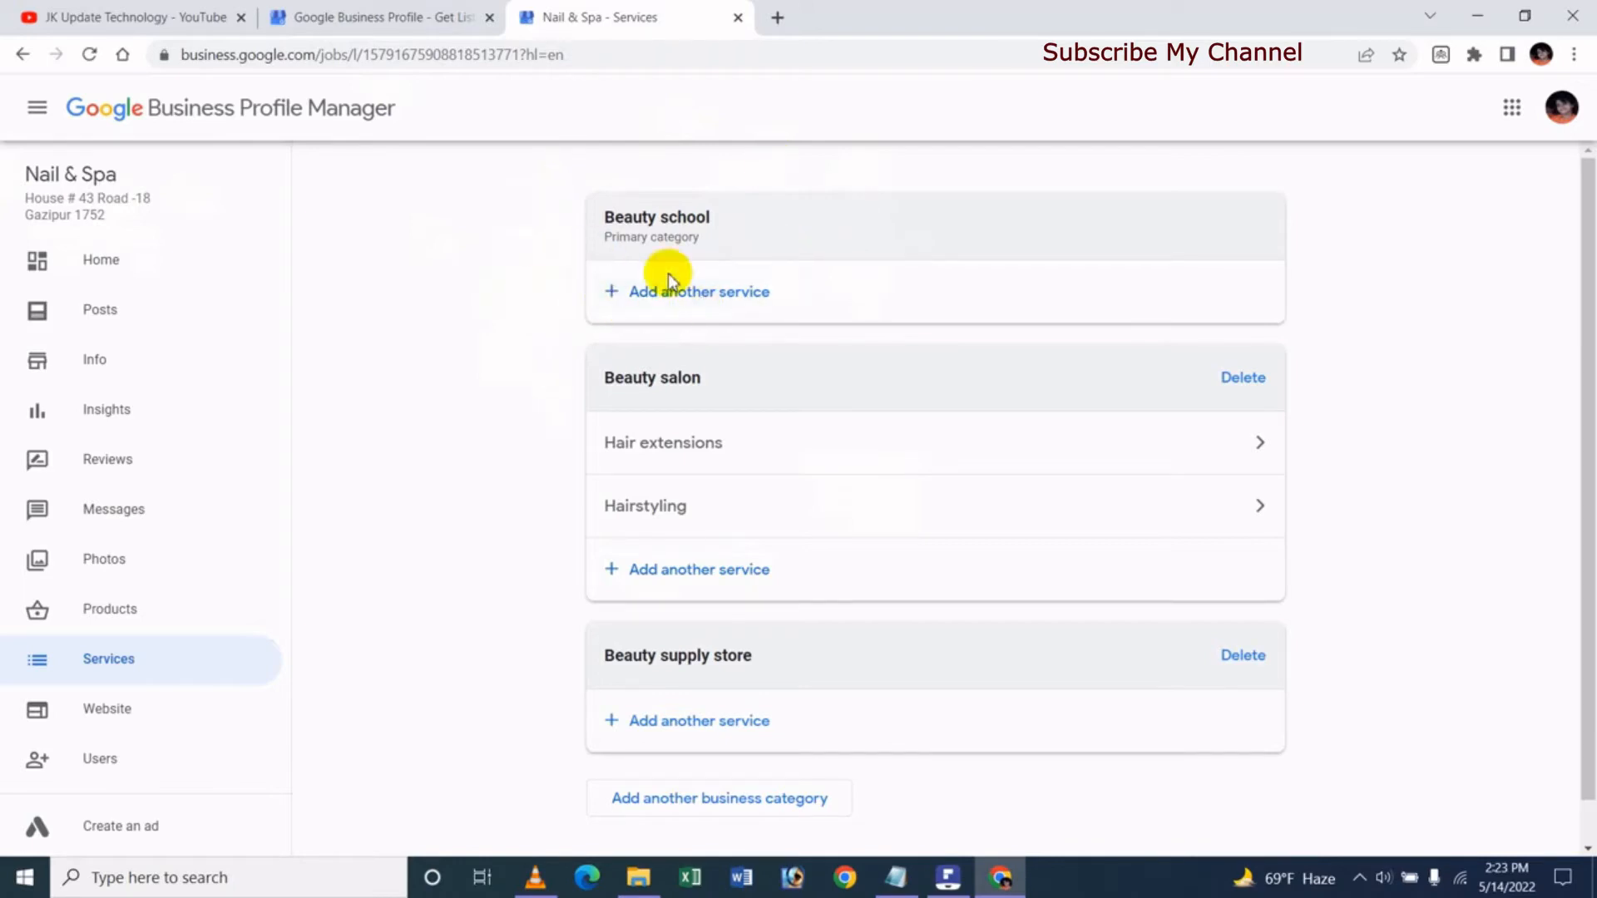
# Add the custom services "facial & Makeup-" and "Body Message" to the Beauty school primary category and save them
pyautogui.click(702, 292)
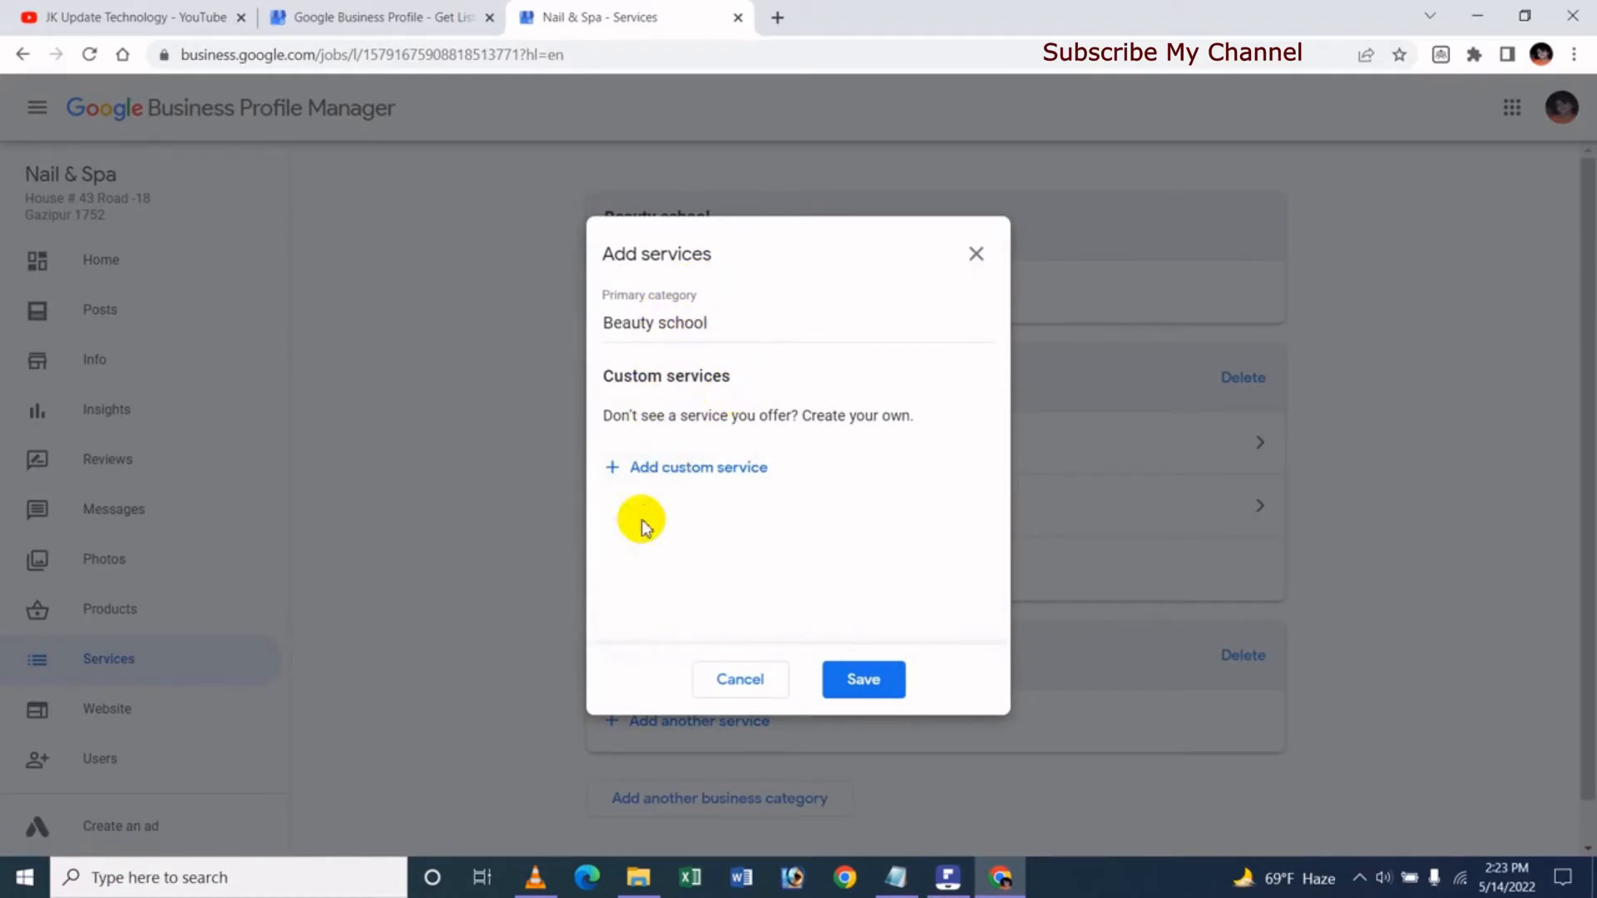
pyautogui.click(694, 471)
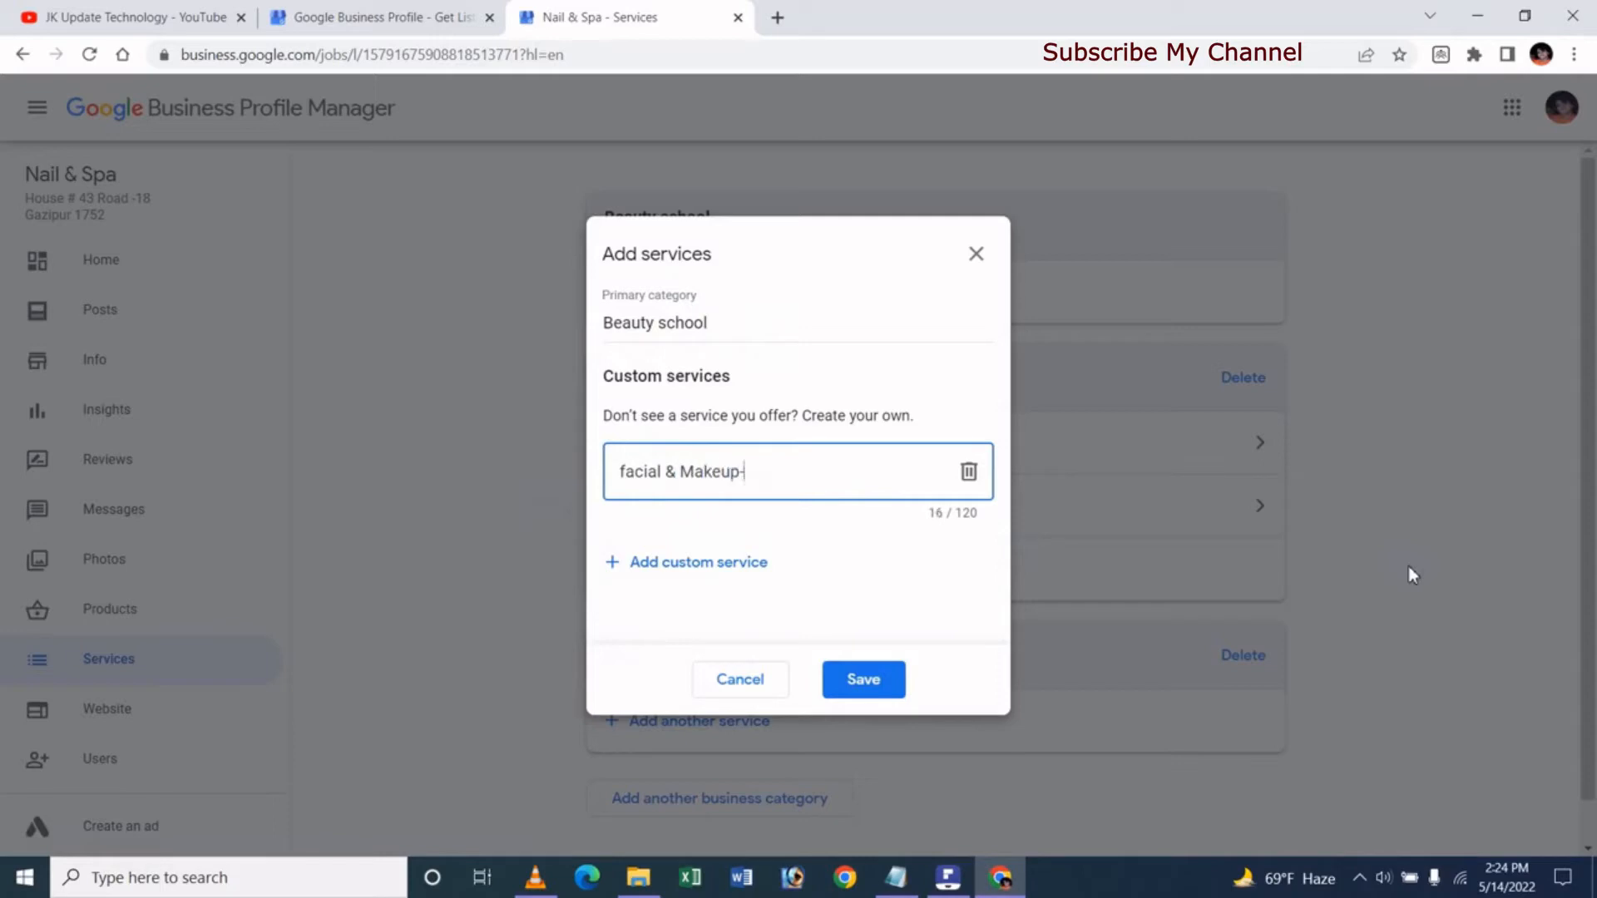
pyautogui.click(695, 564)
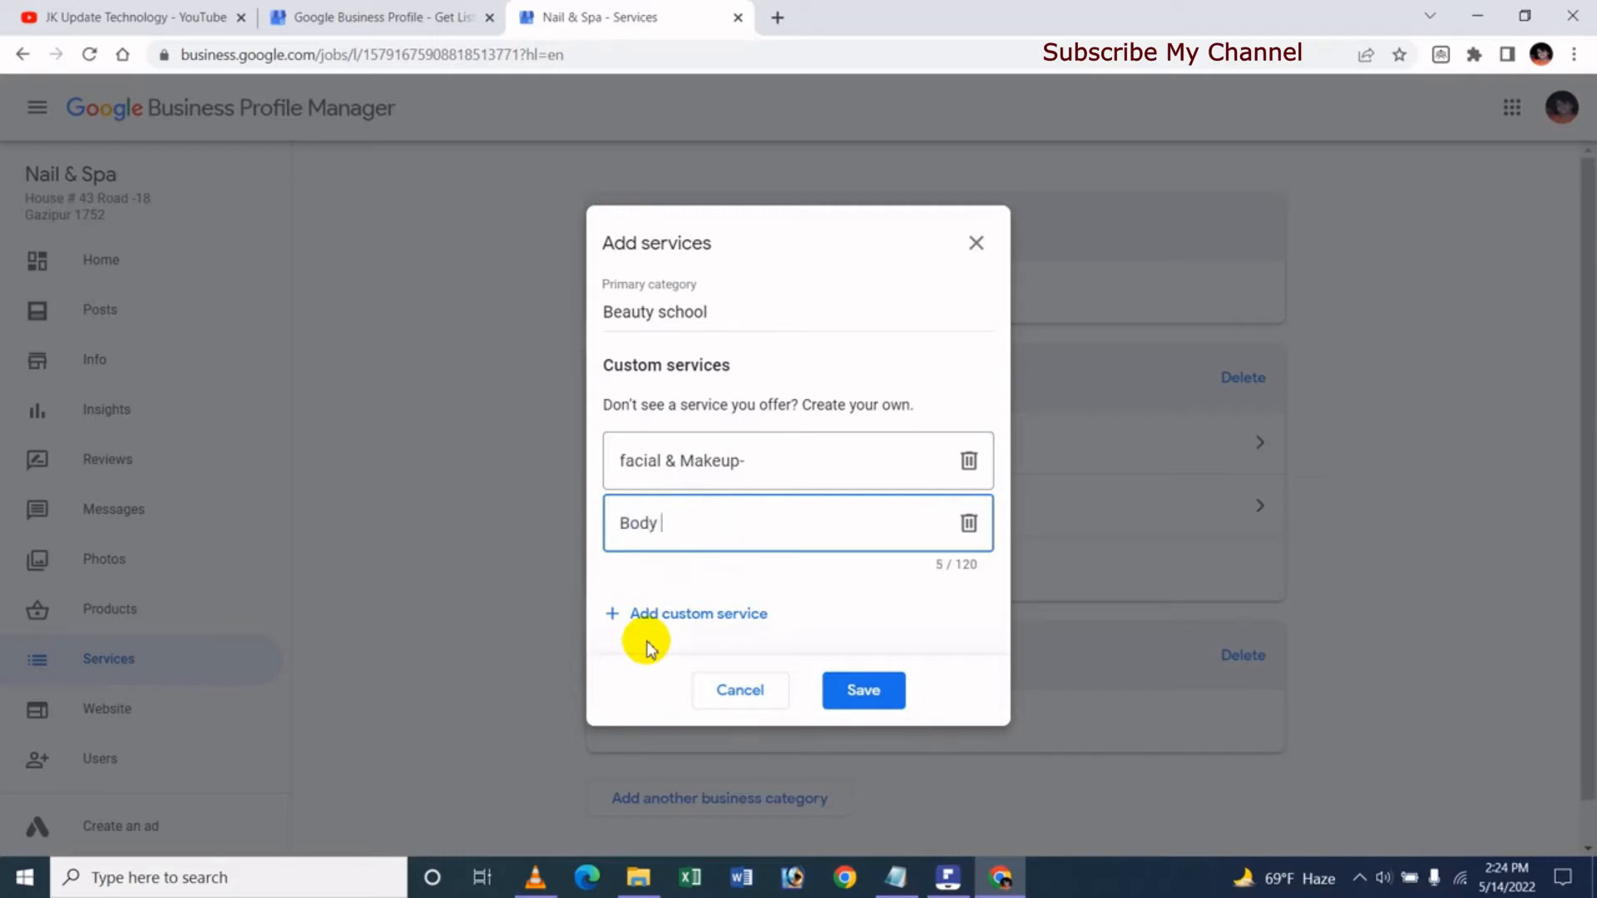
pyautogui.click(698, 616)
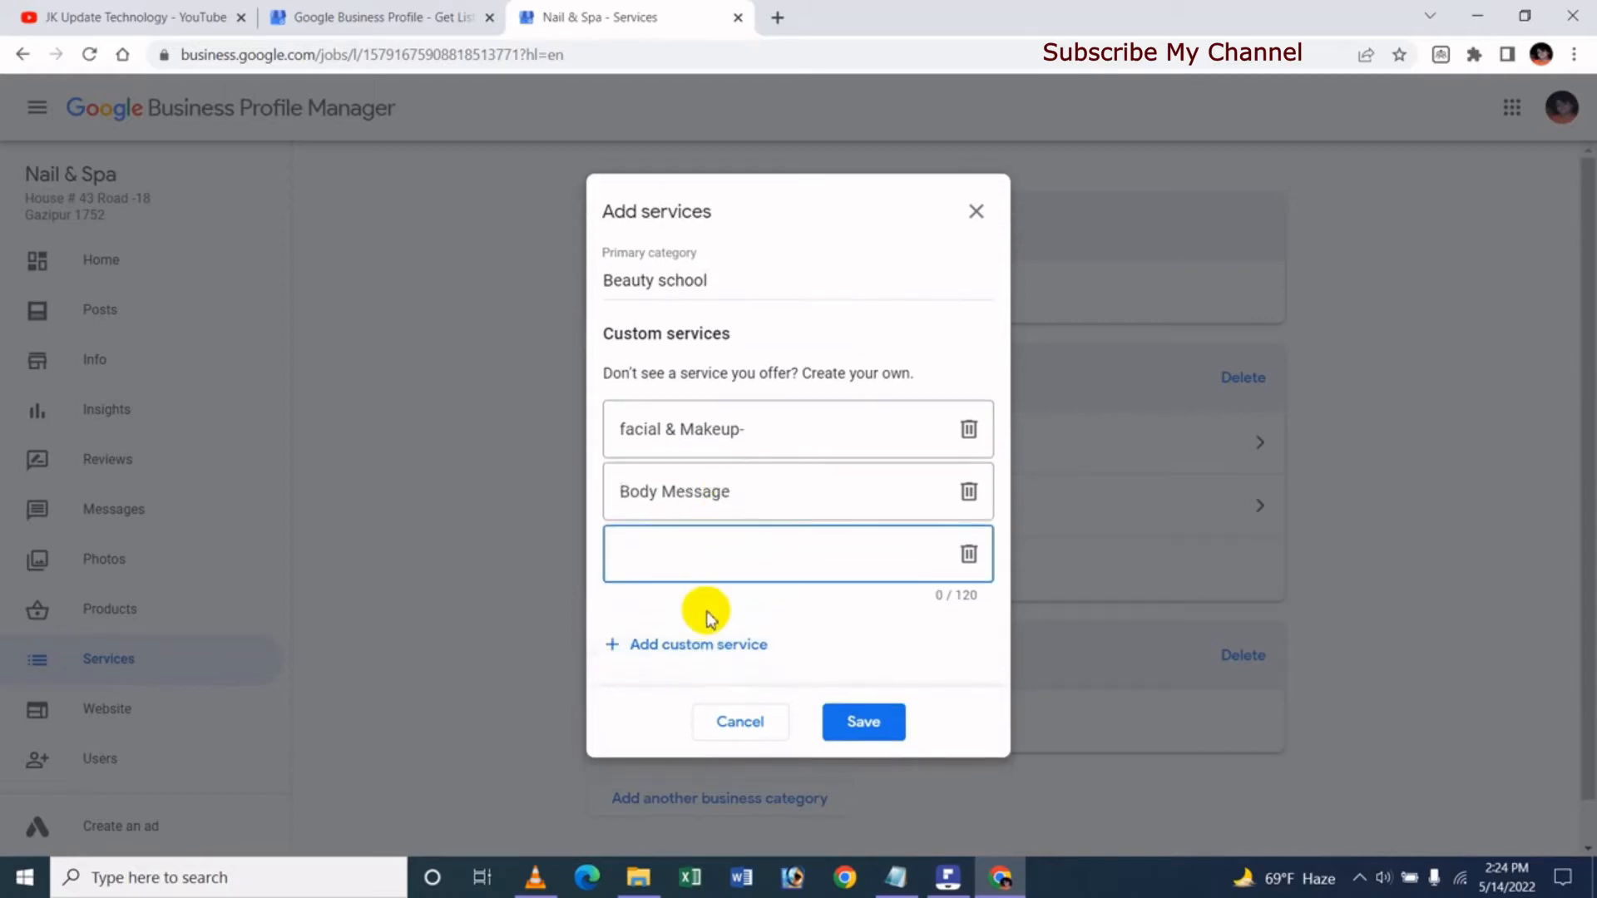
pyautogui.click(967, 555)
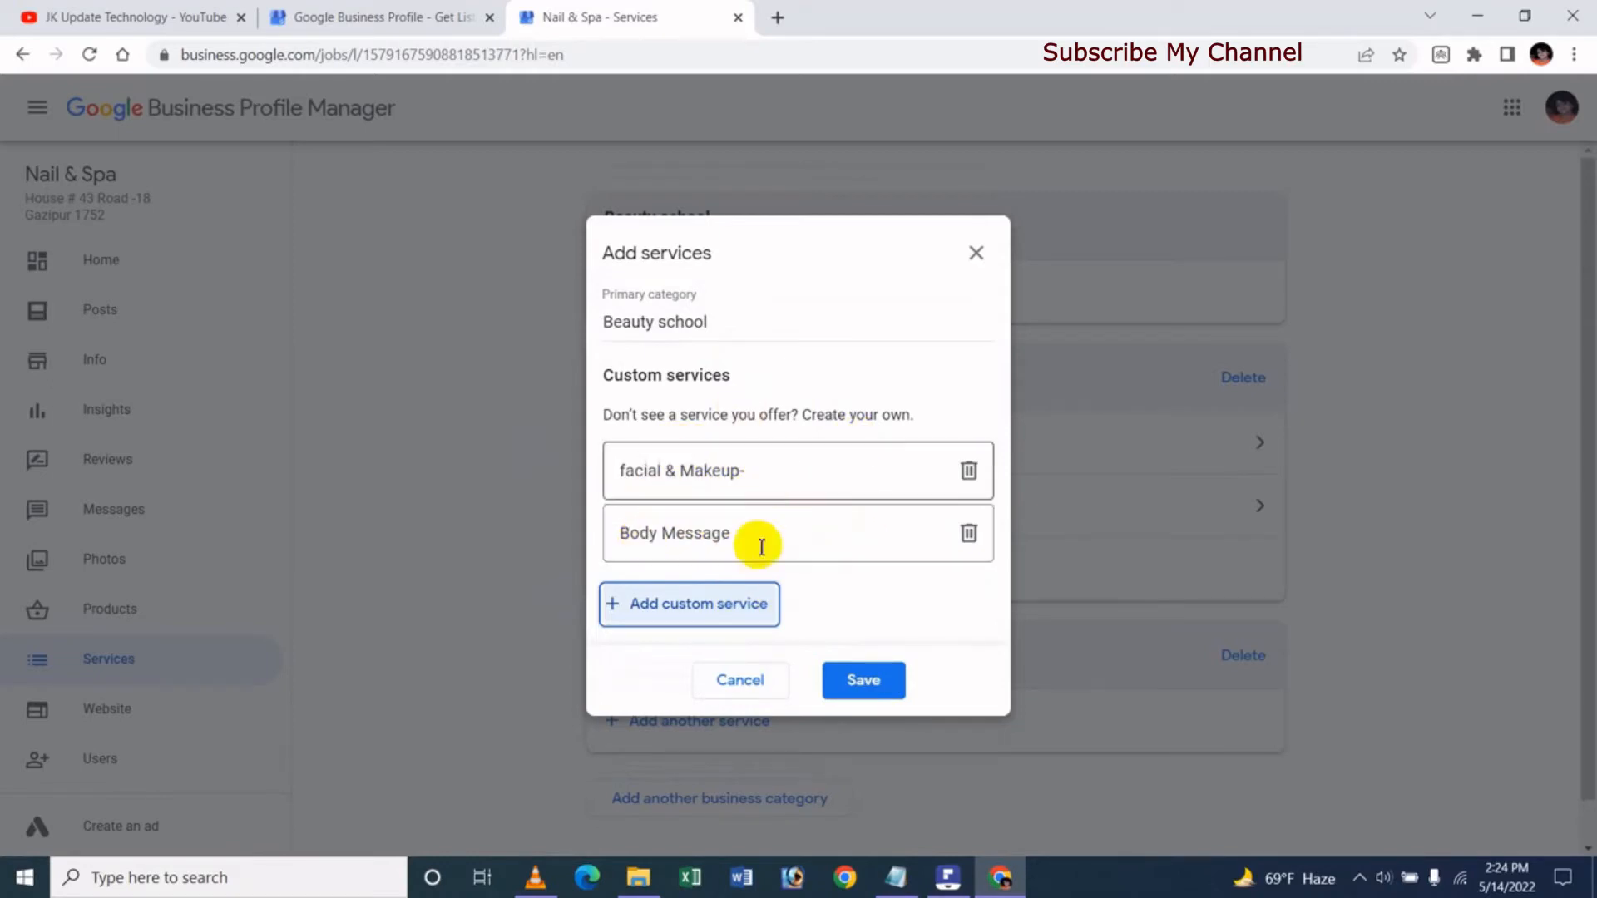
pyautogui.click(844, 697)
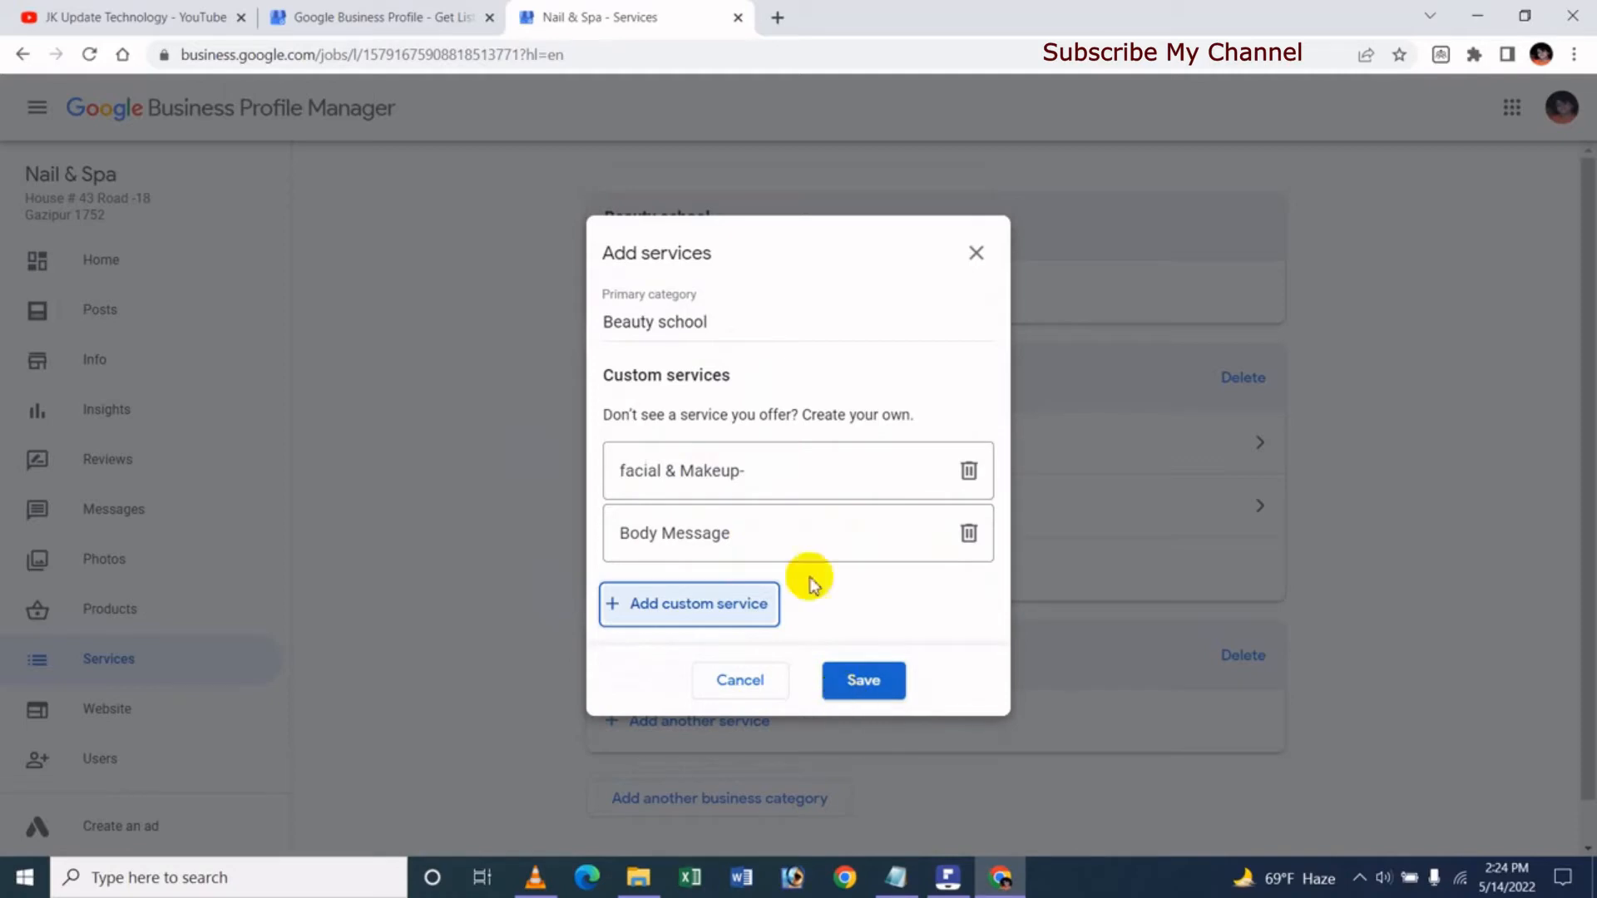
pyautogui.click(875, 686)
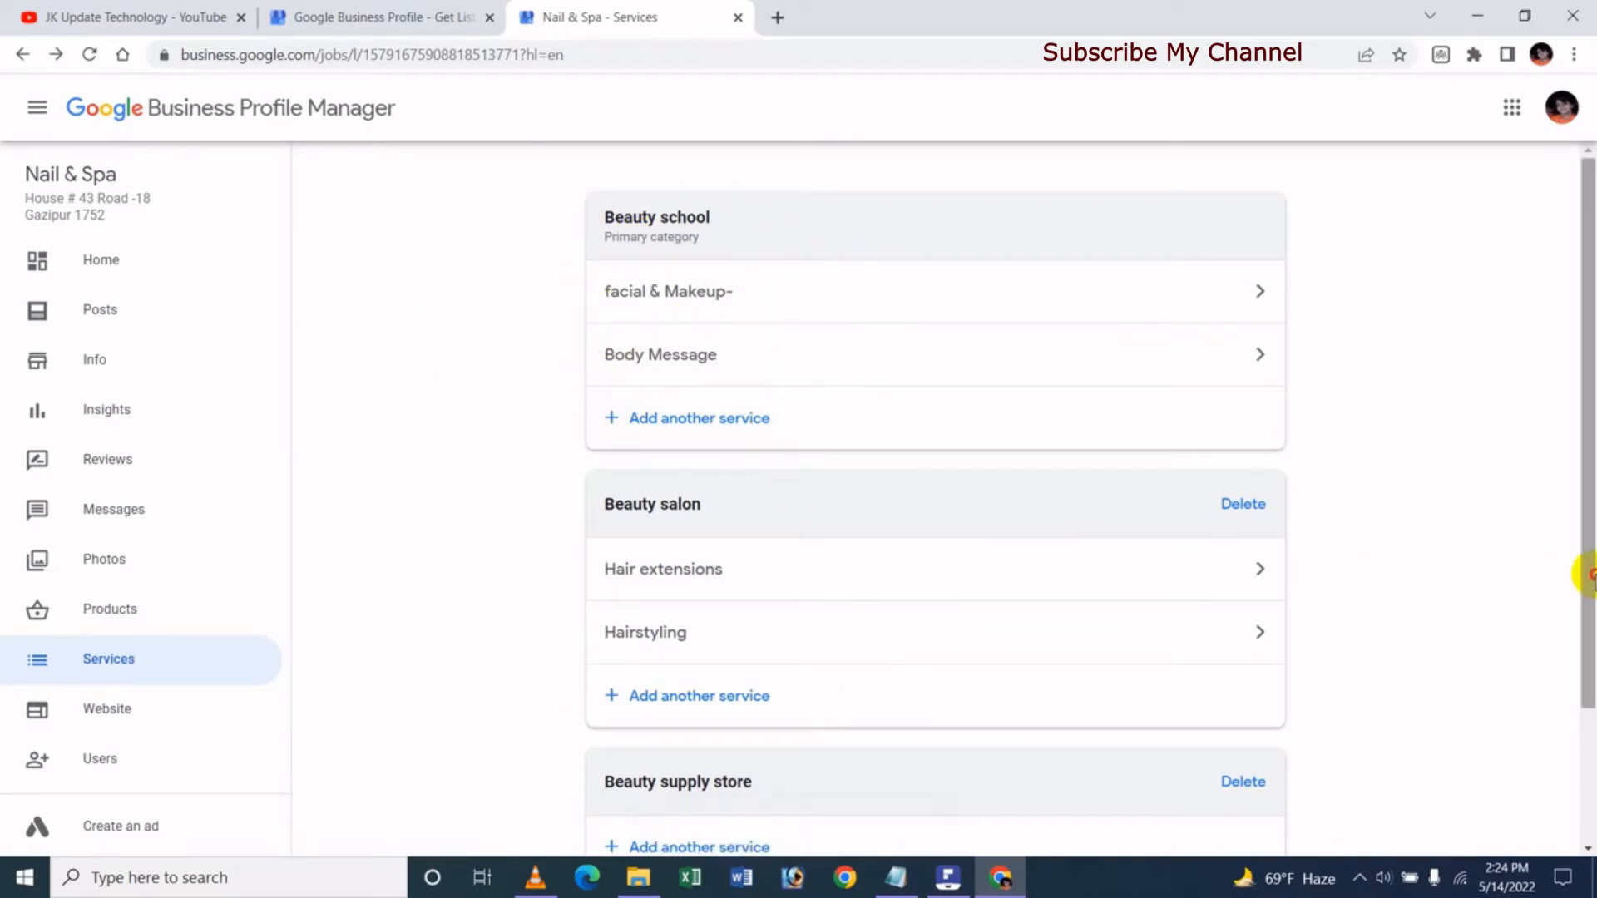
# Add Makeup services, Body Waxing and a custom service "message body" to the Beauty salon category and save them
pyautogui.scroll(-1, 1584, 566)
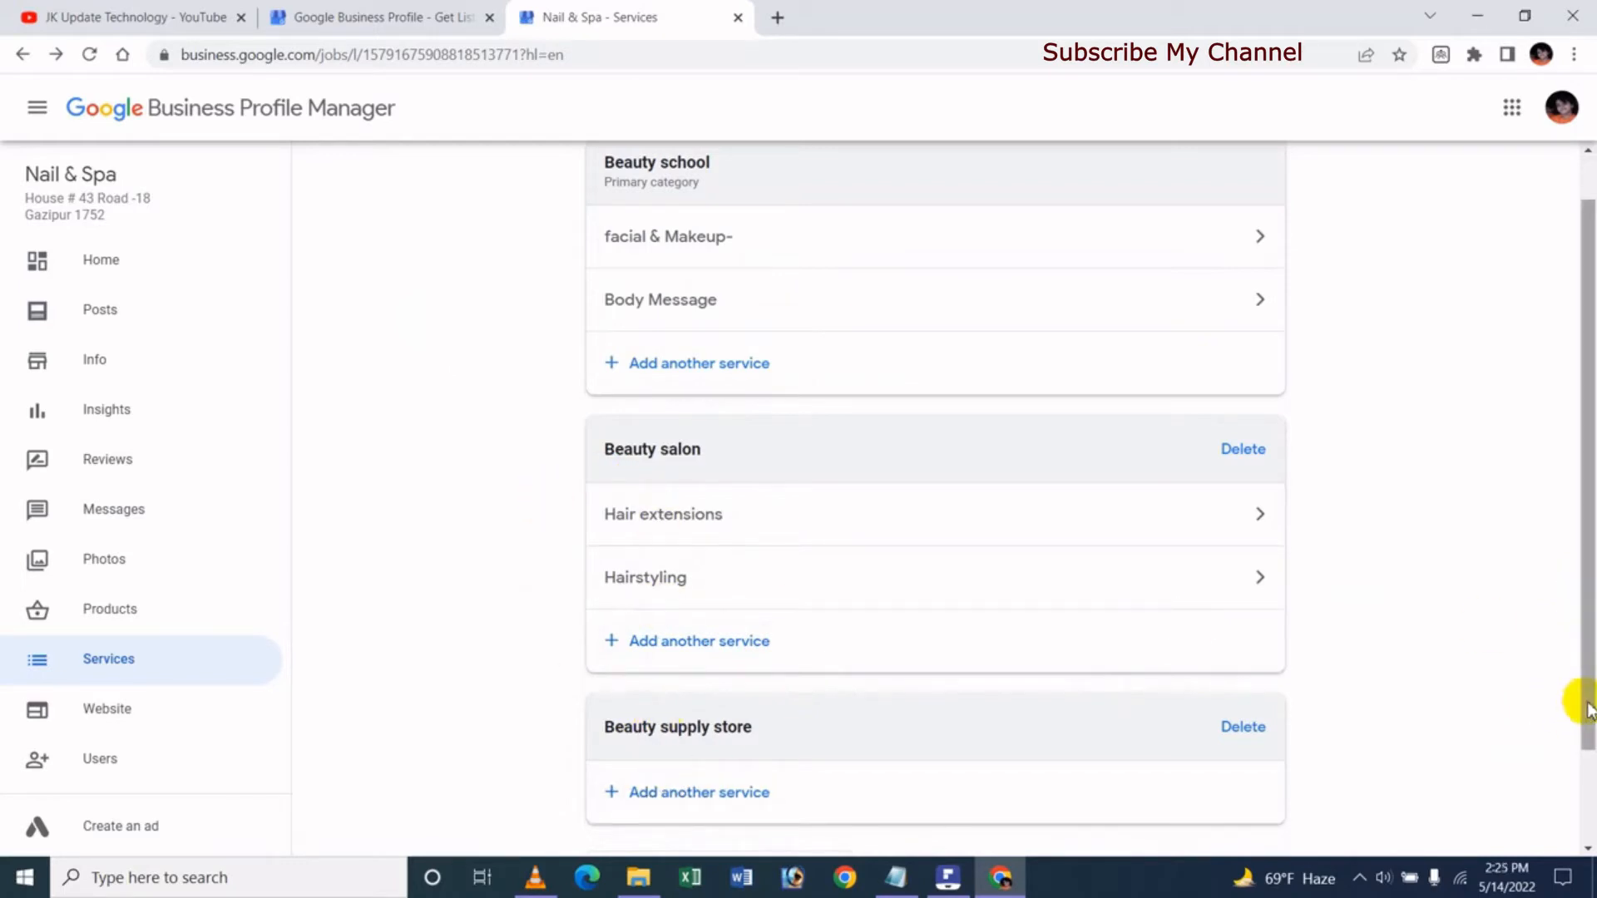
pyautogui.scroll(-1, 1584, 711)
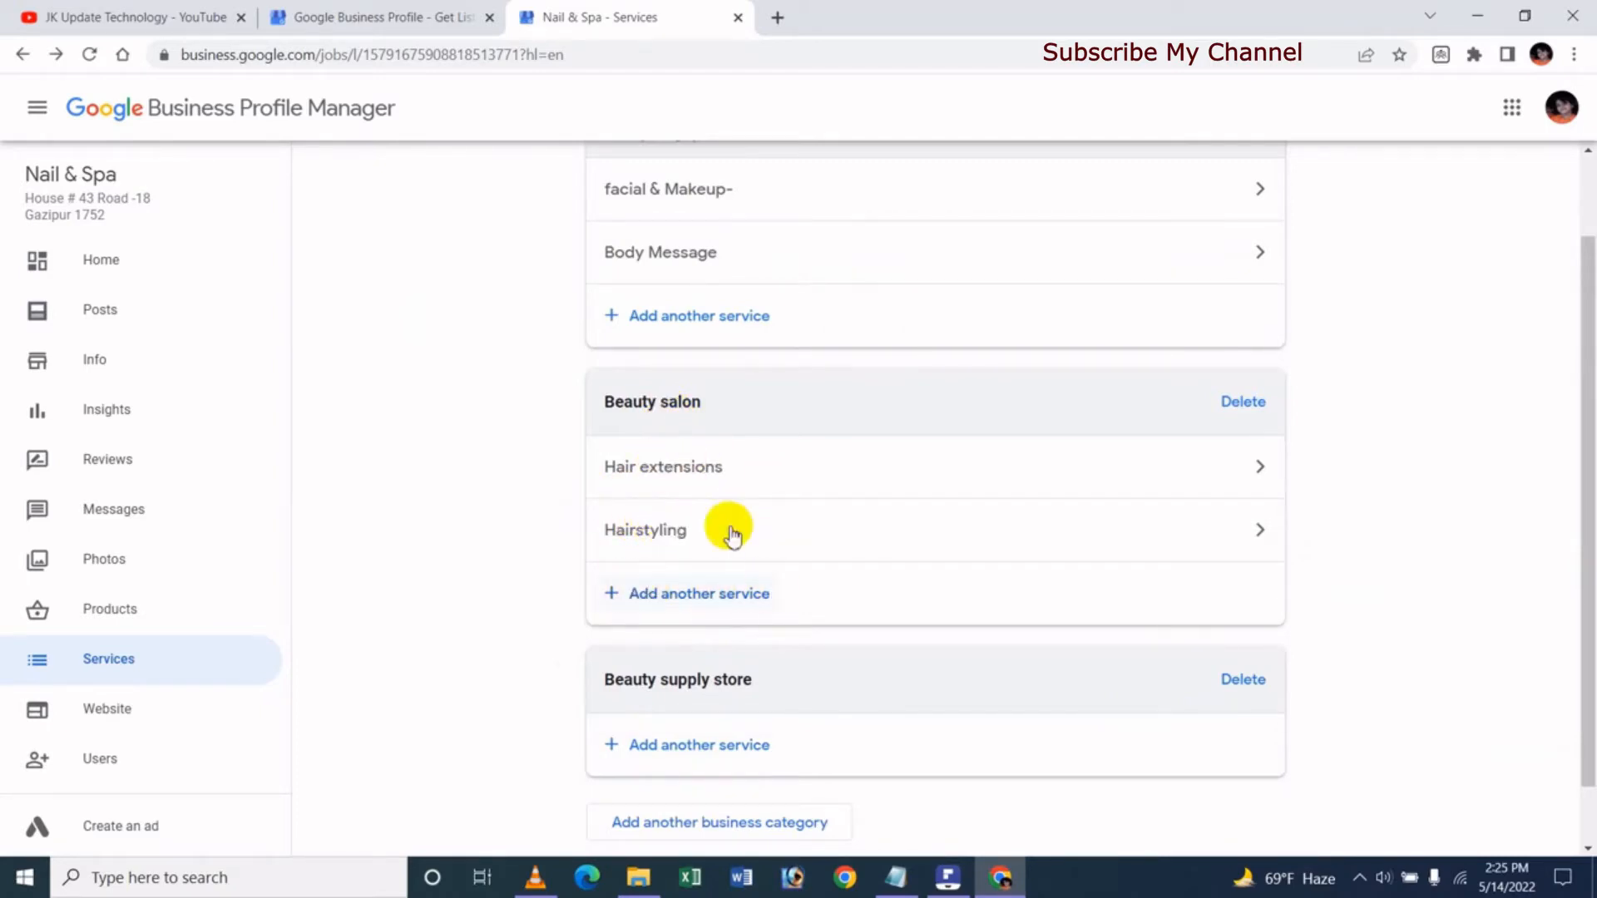
pyautogui.click(709, 594)
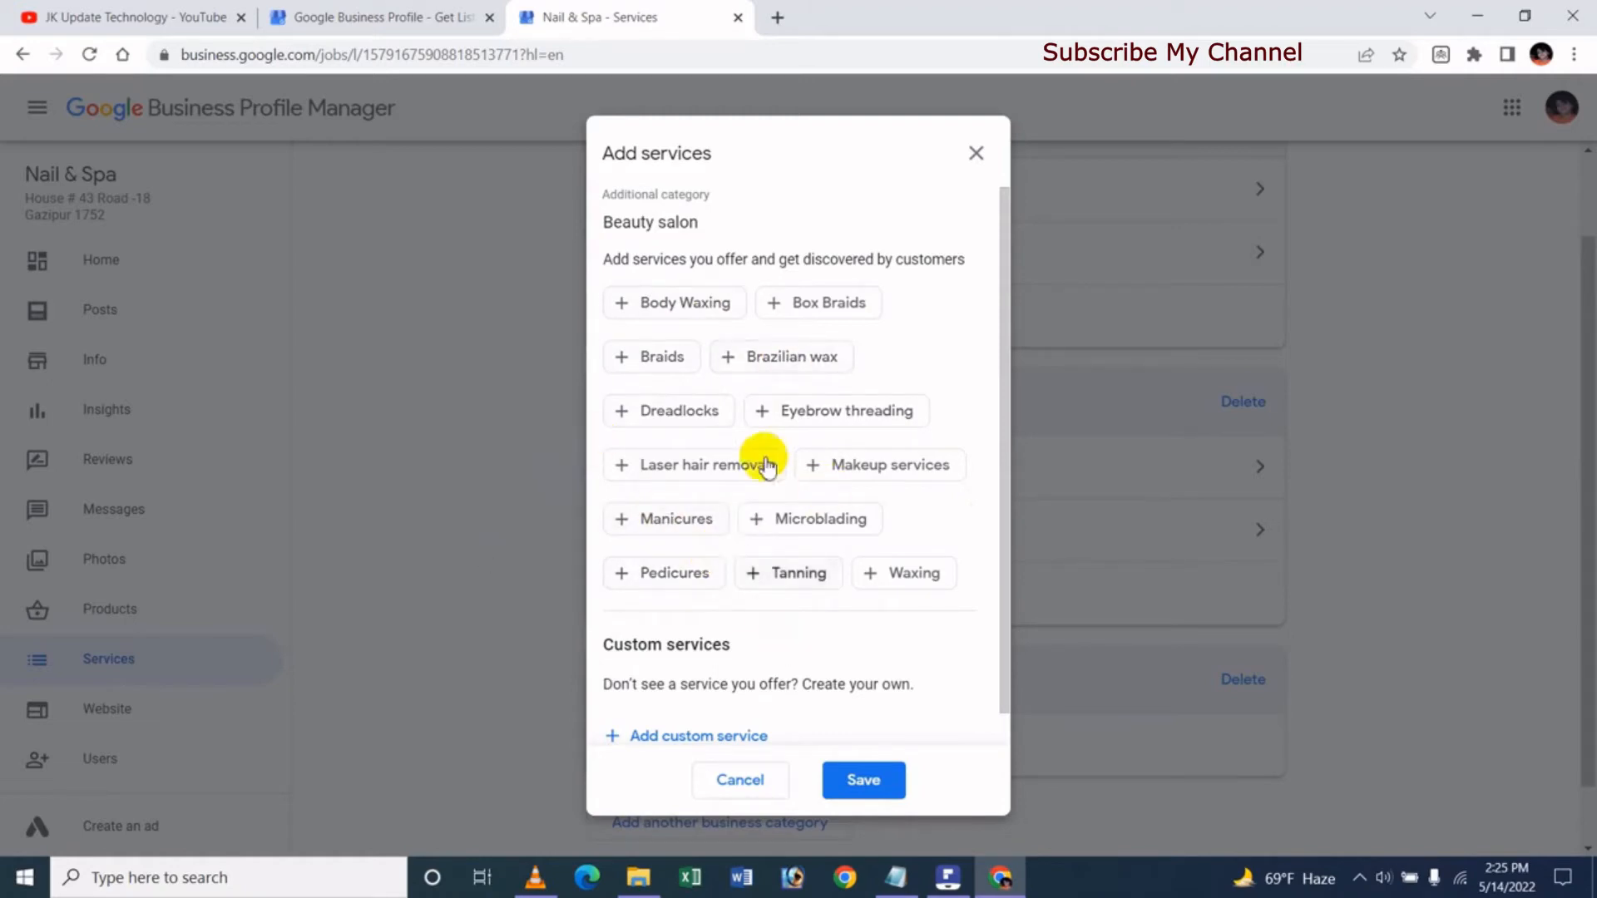
pyautogui.click(877, 475)
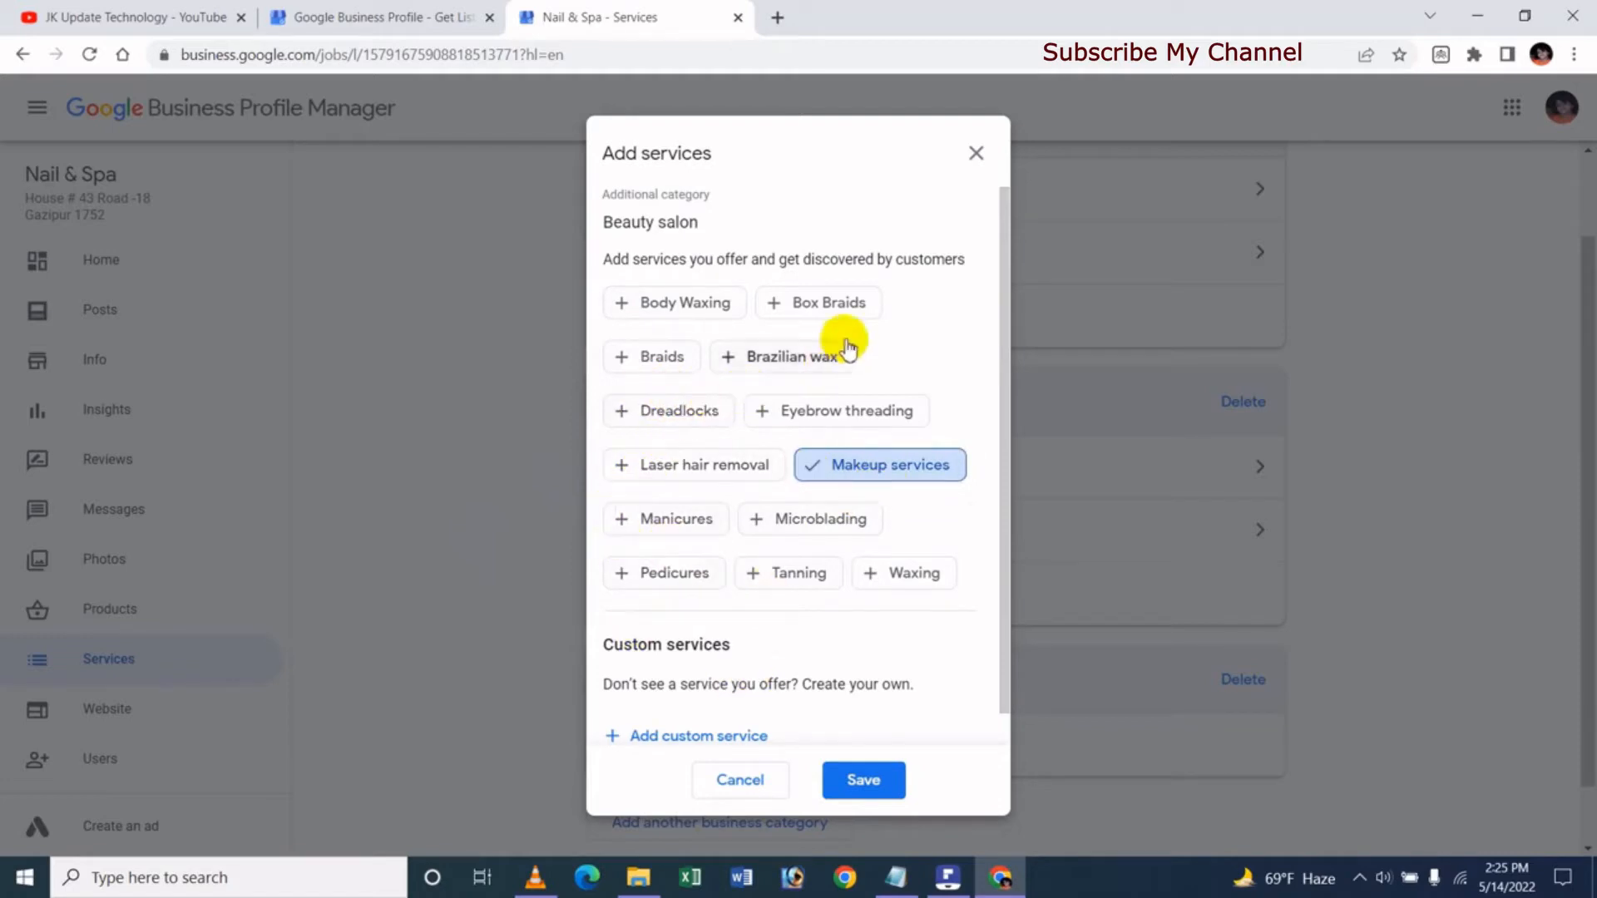
pyautogui.click(684, 309)
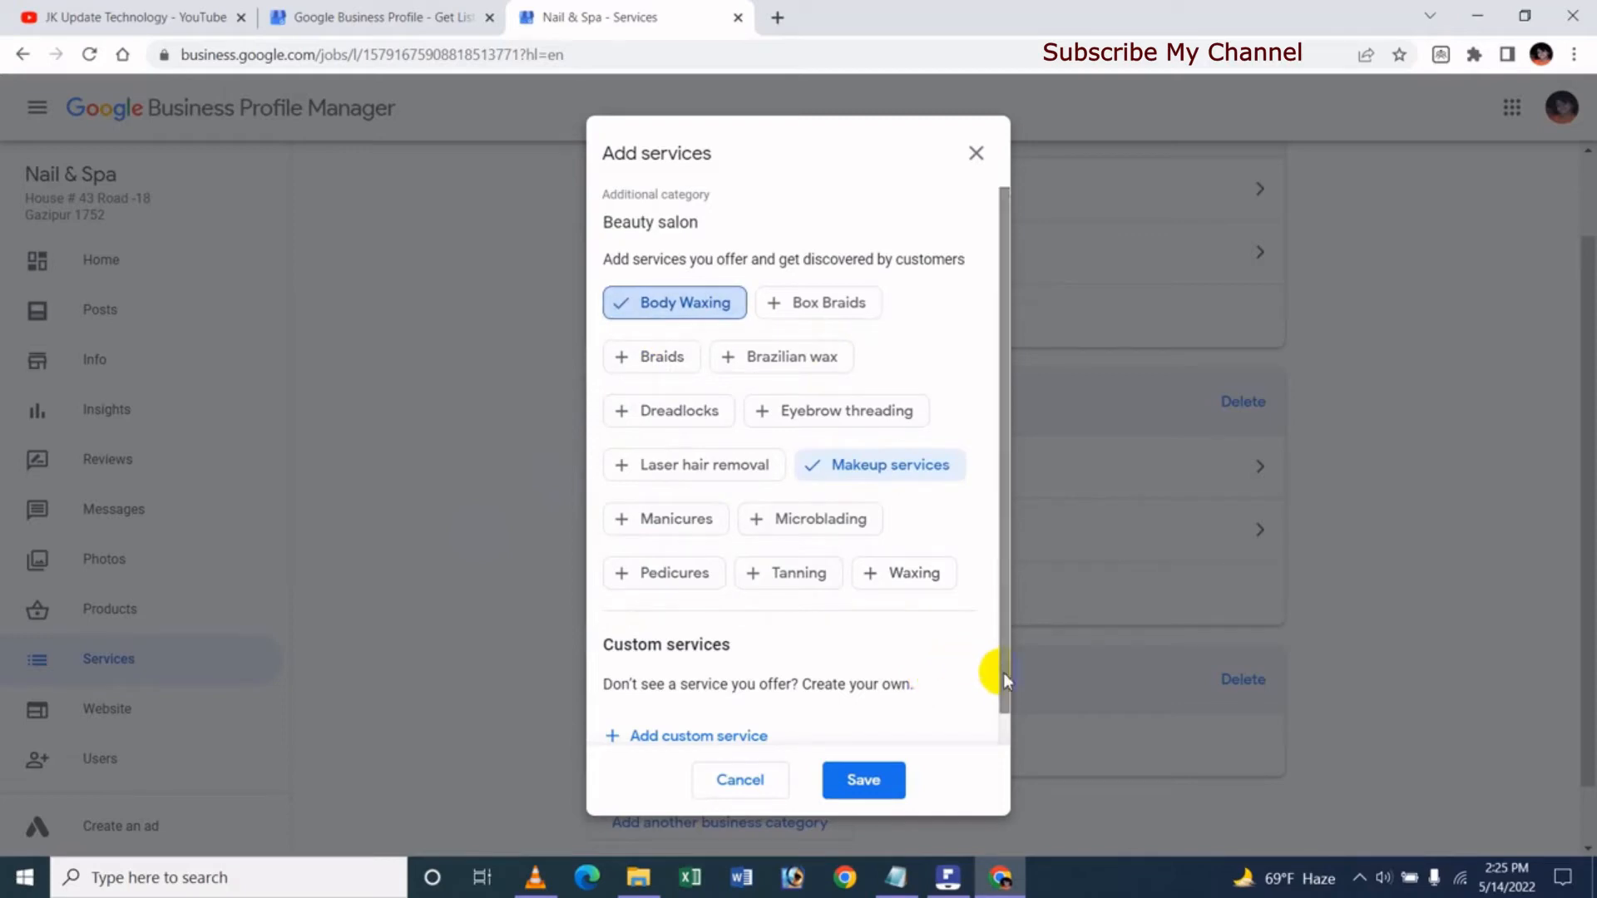
pyautogui.moveTo(1001, 672); pyautogui.dragTo(995, 738)
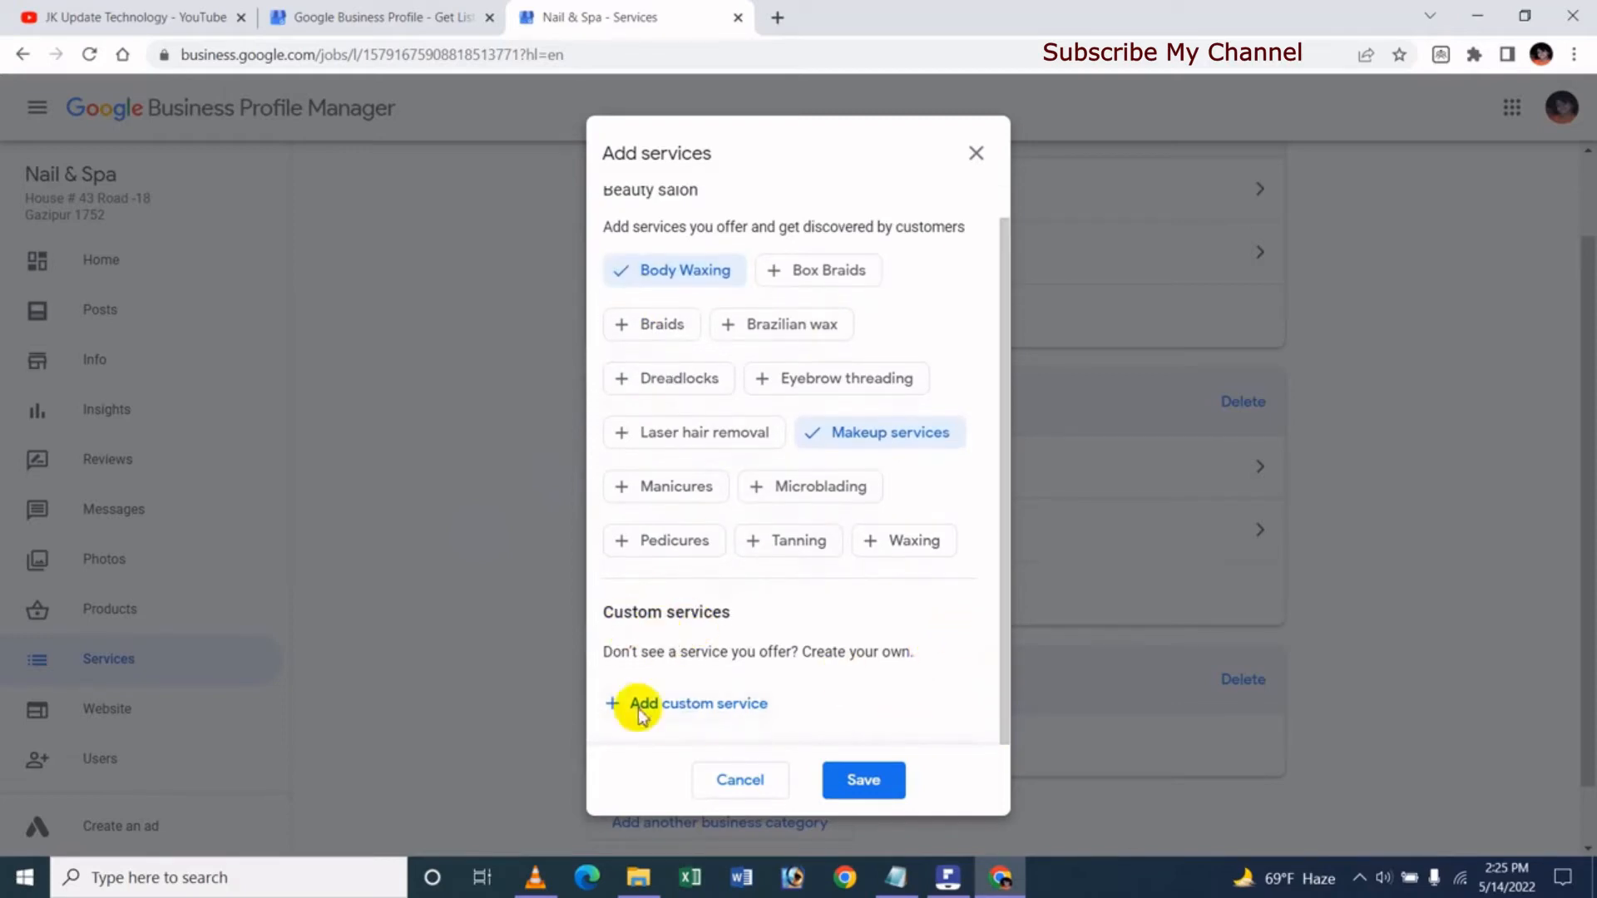
pyautogui.click(682, 707)
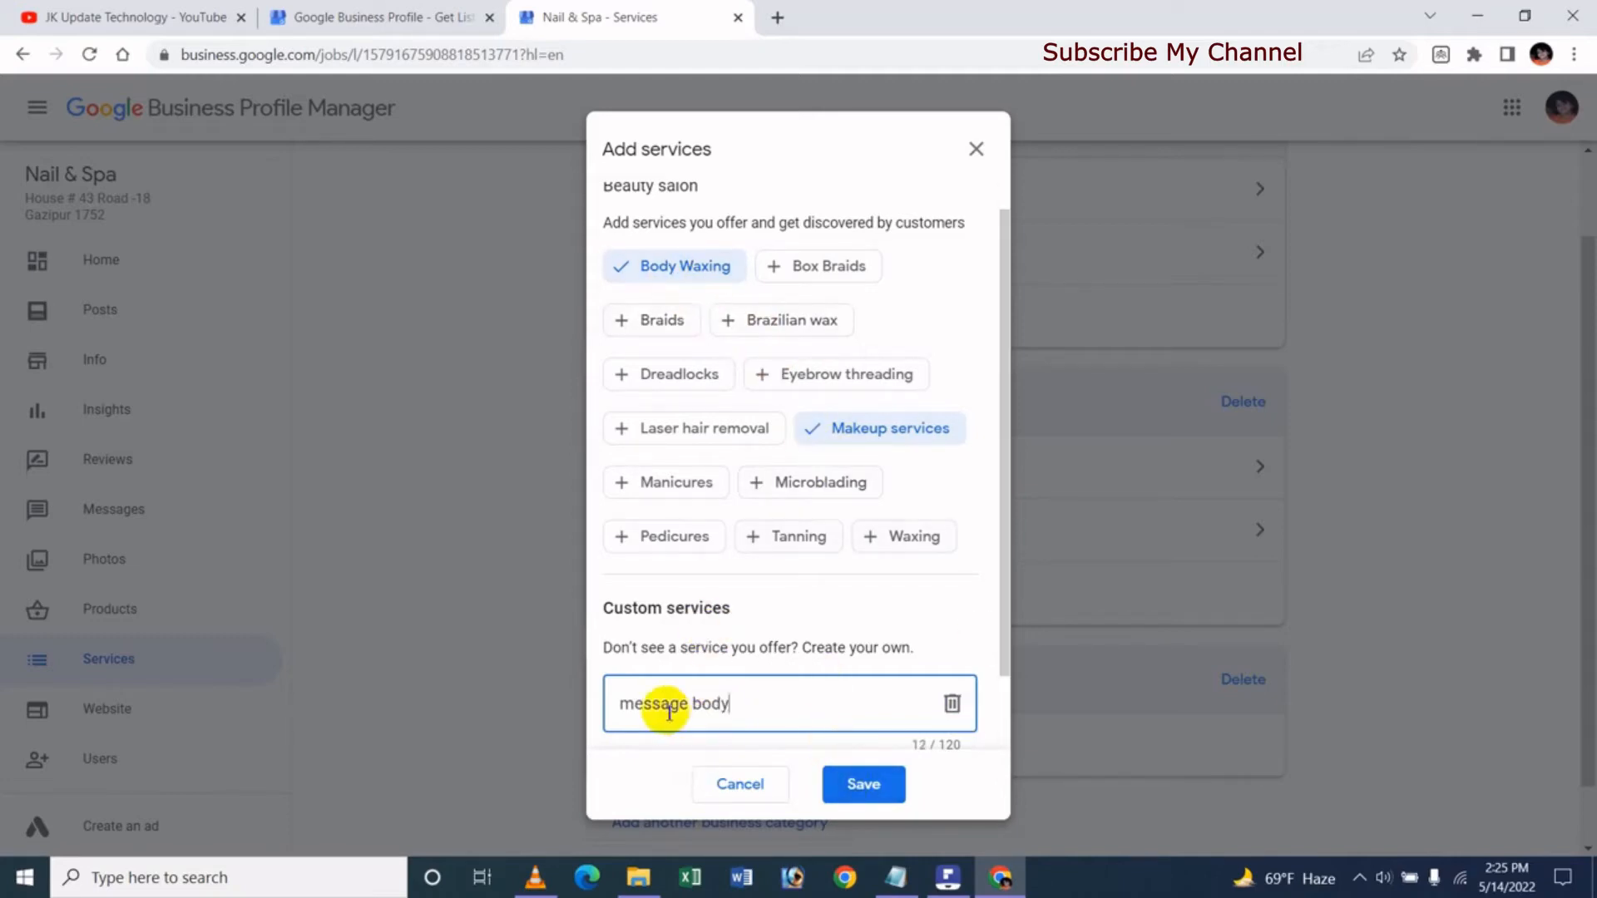
pyautogui.click(868, 787)
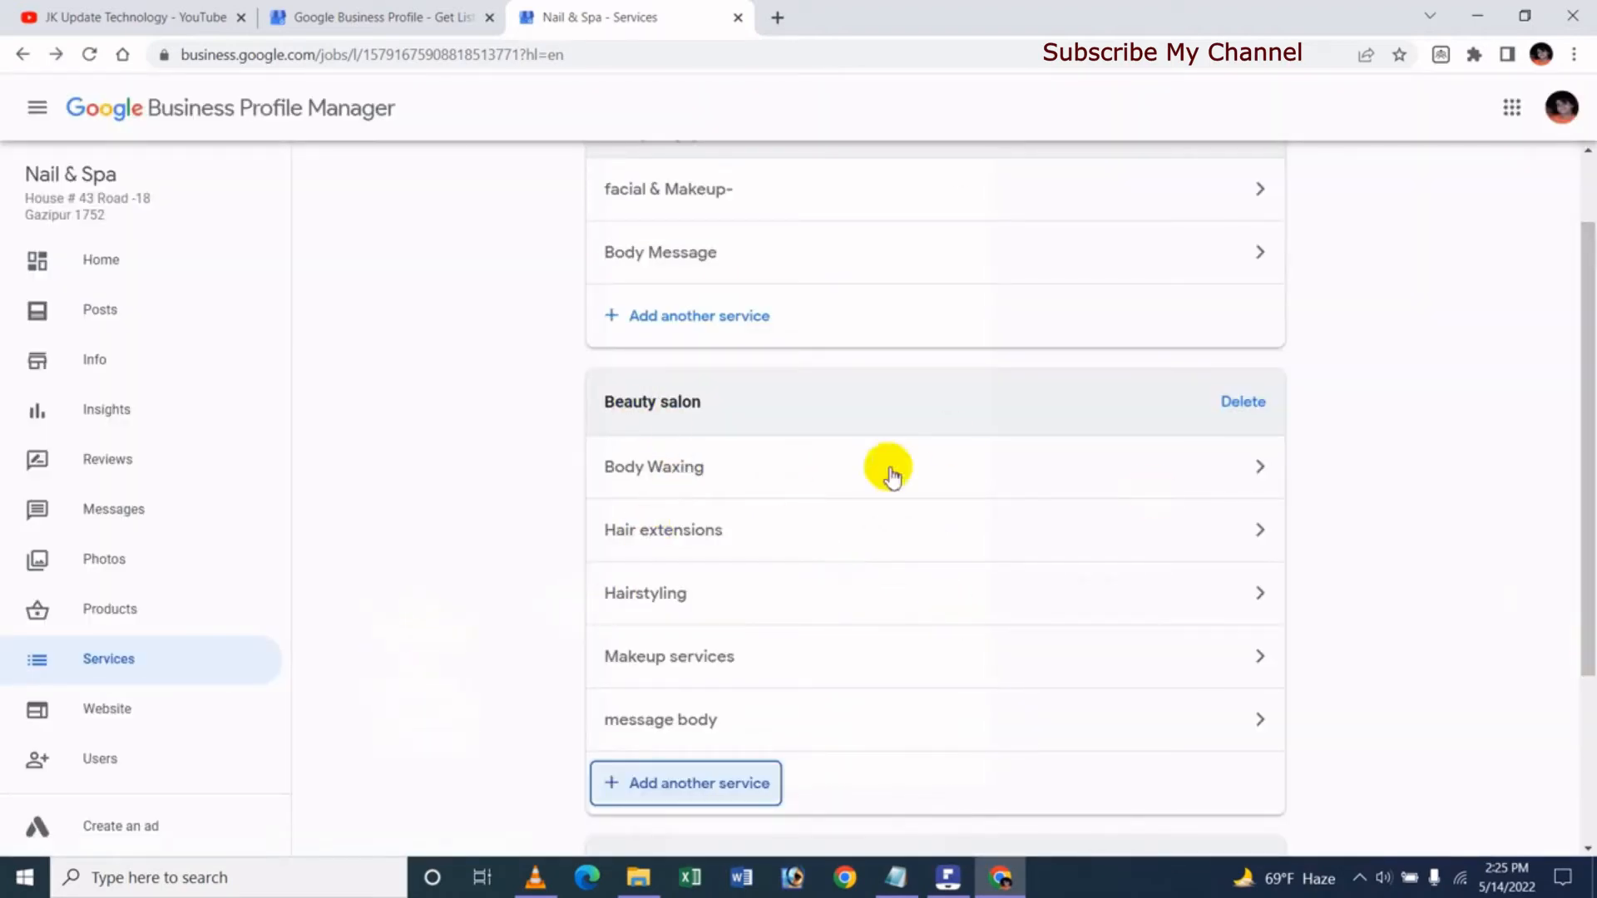
pyautogui.scroll(-1, 1305, 606)
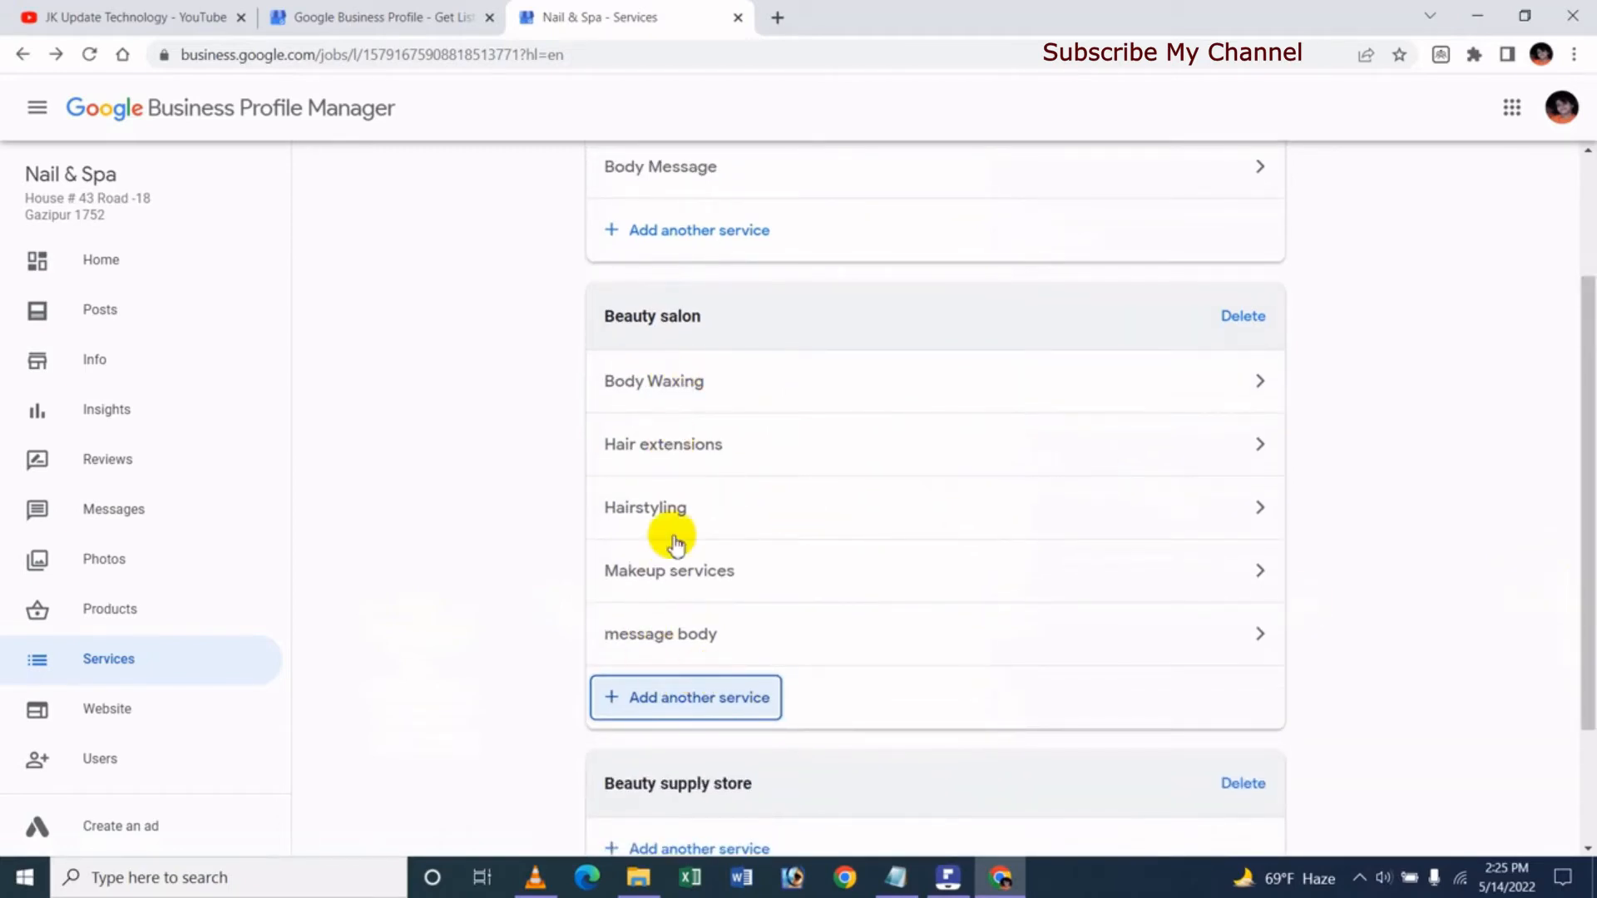
pyautogui.moveTo(1588, 632); pyautogui.dragTo(1365, 823)
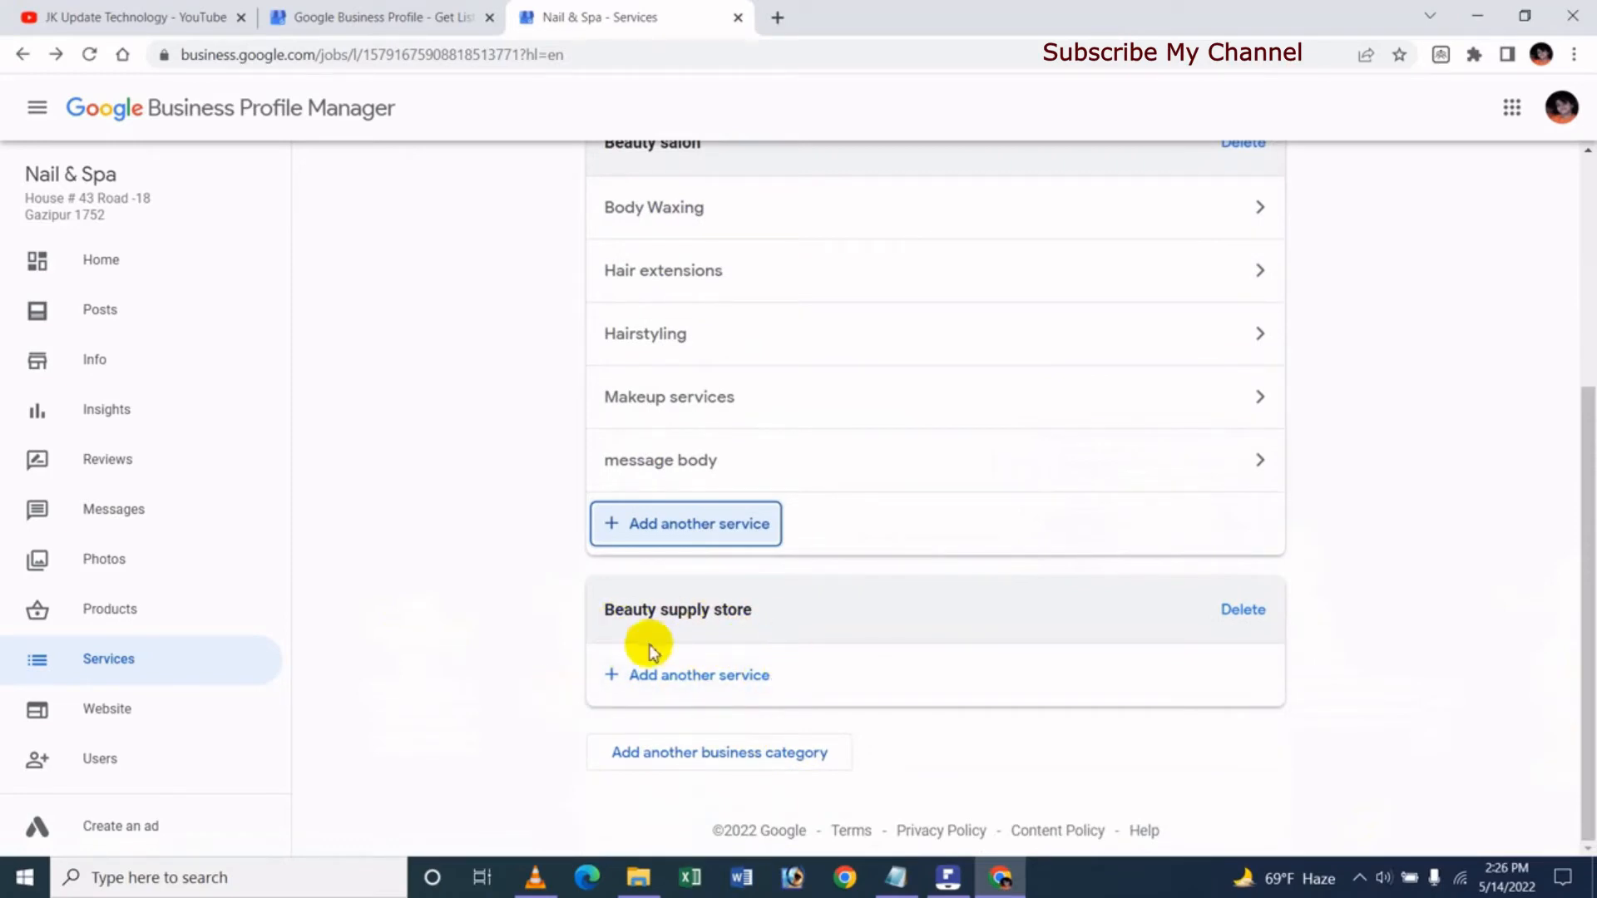
pyautogui.click(711, 678)
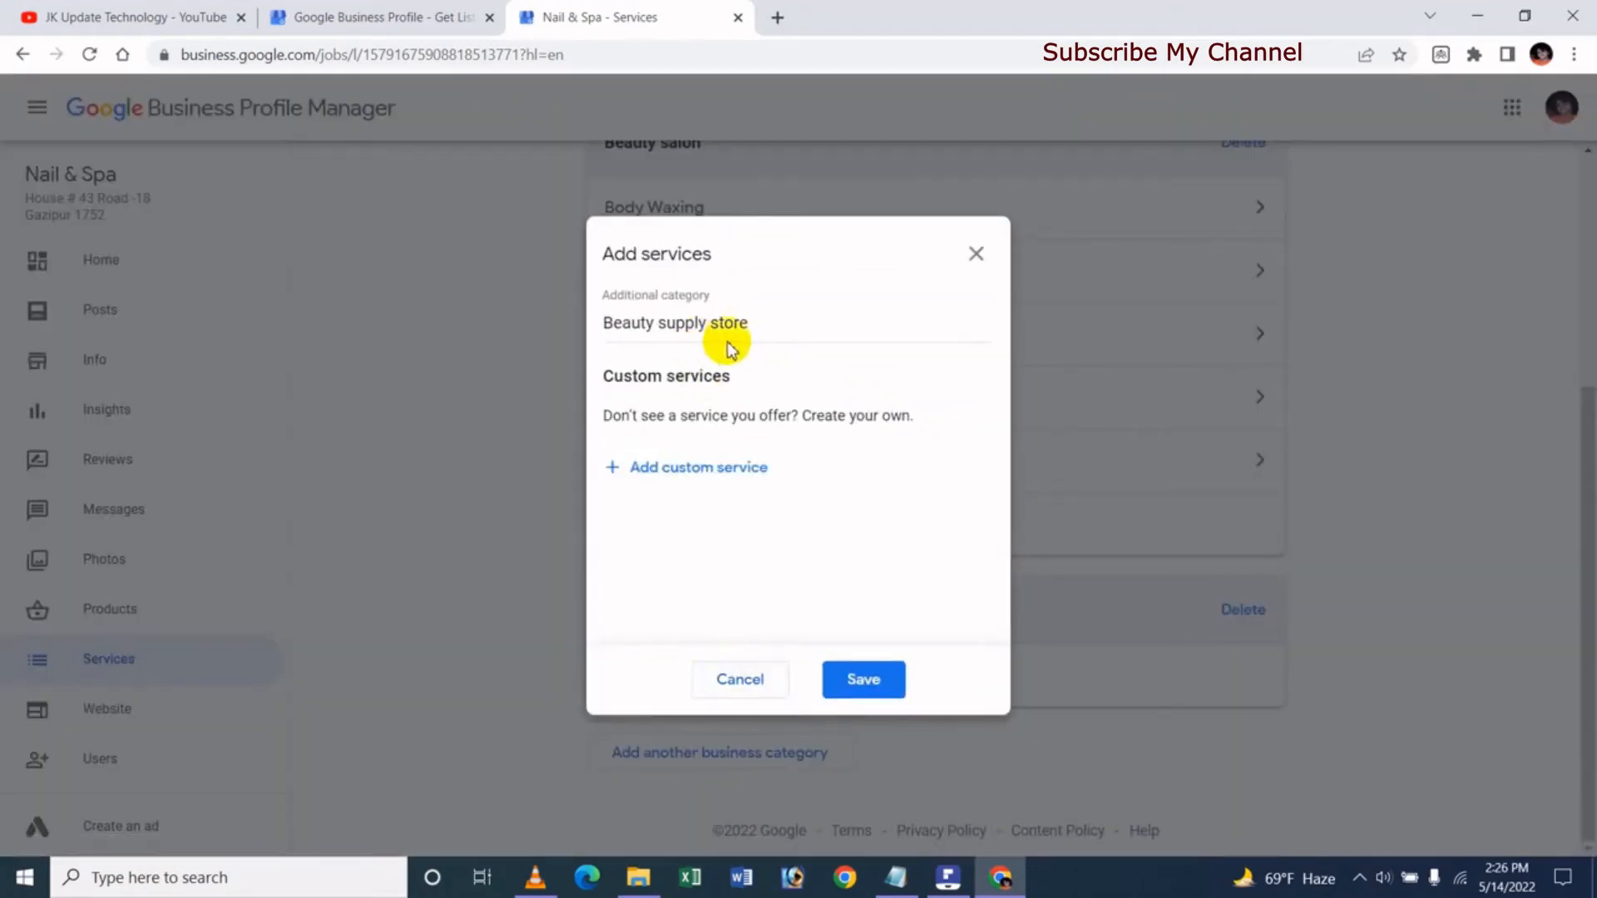
pyautogui.click(697, 468)
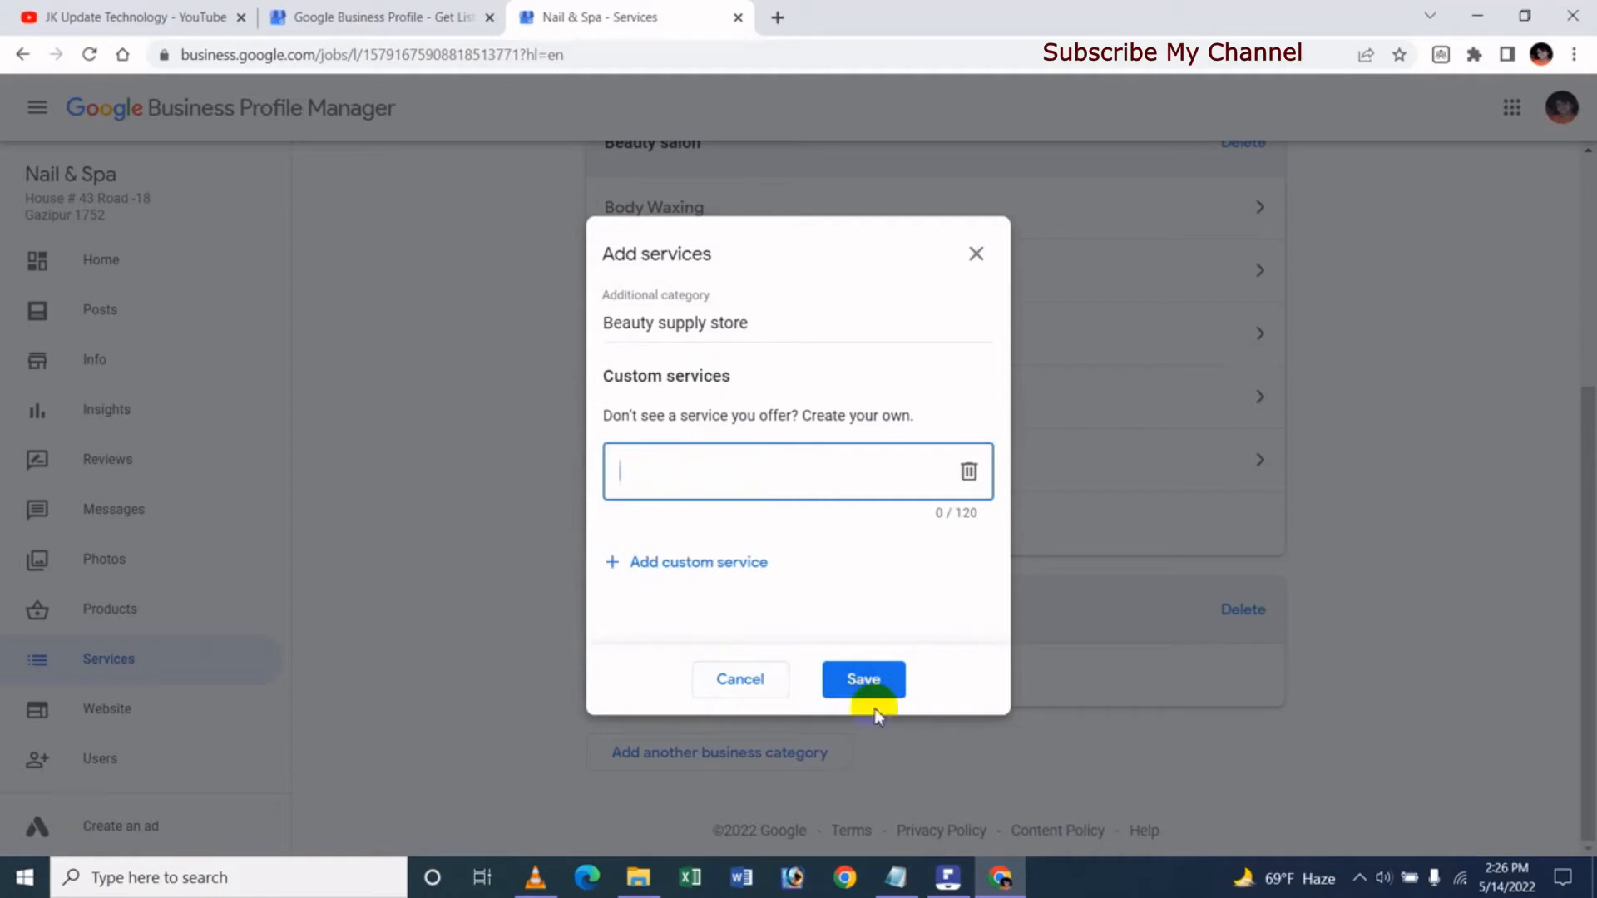
pyautogui.click(735, 680)
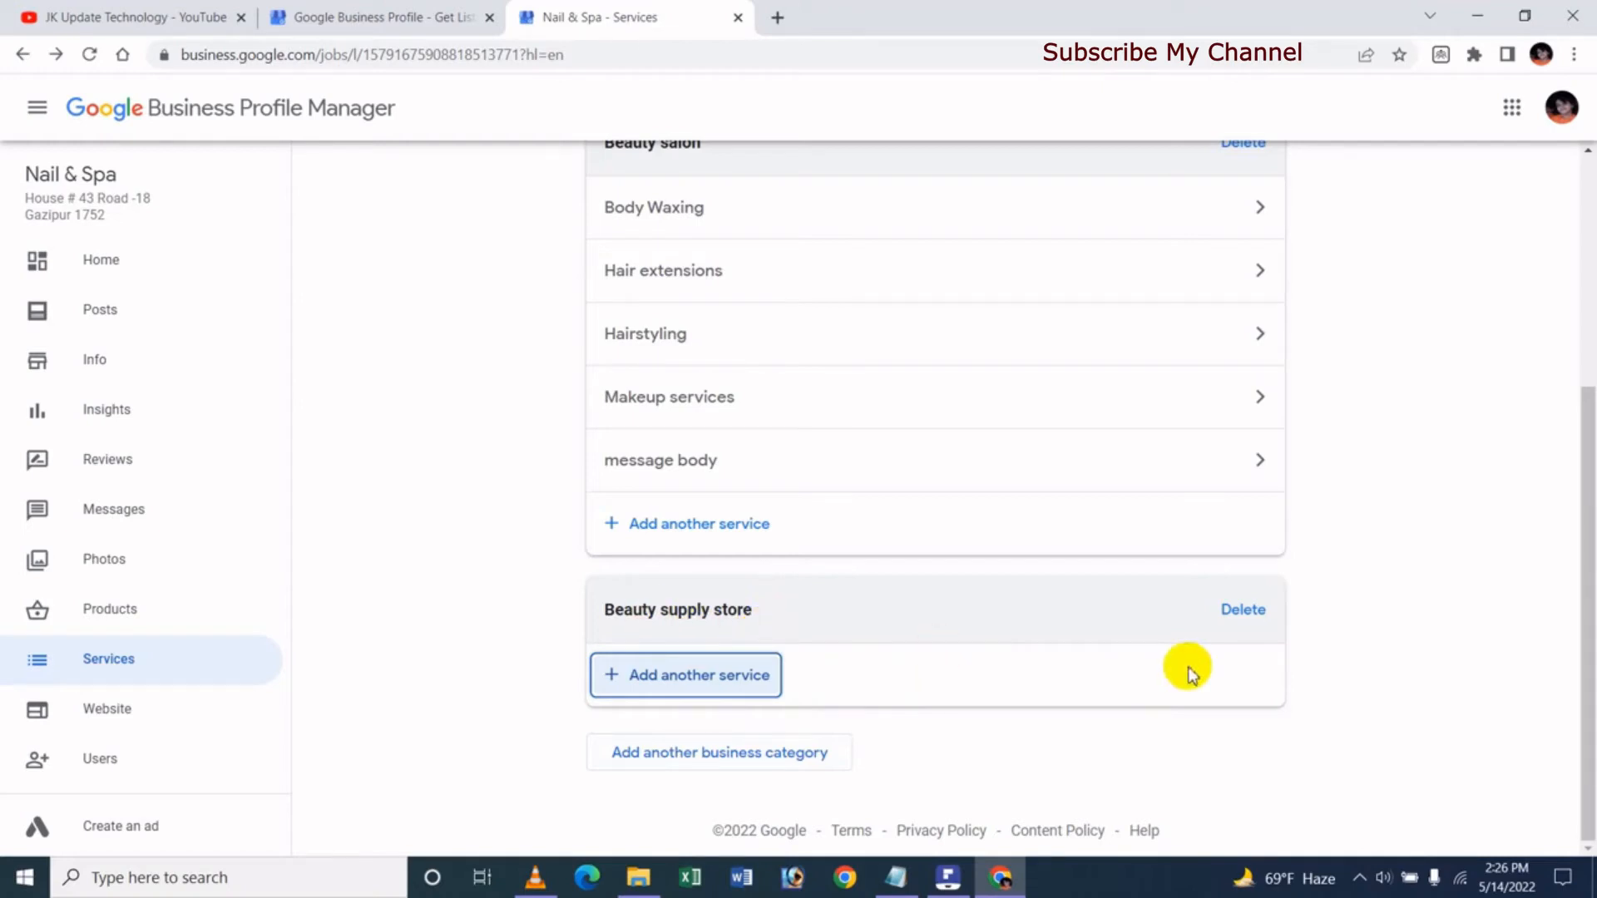
# Delete the Beauty supply store category from the services list and confirm its removal
pyautogui.click(1243, 612)
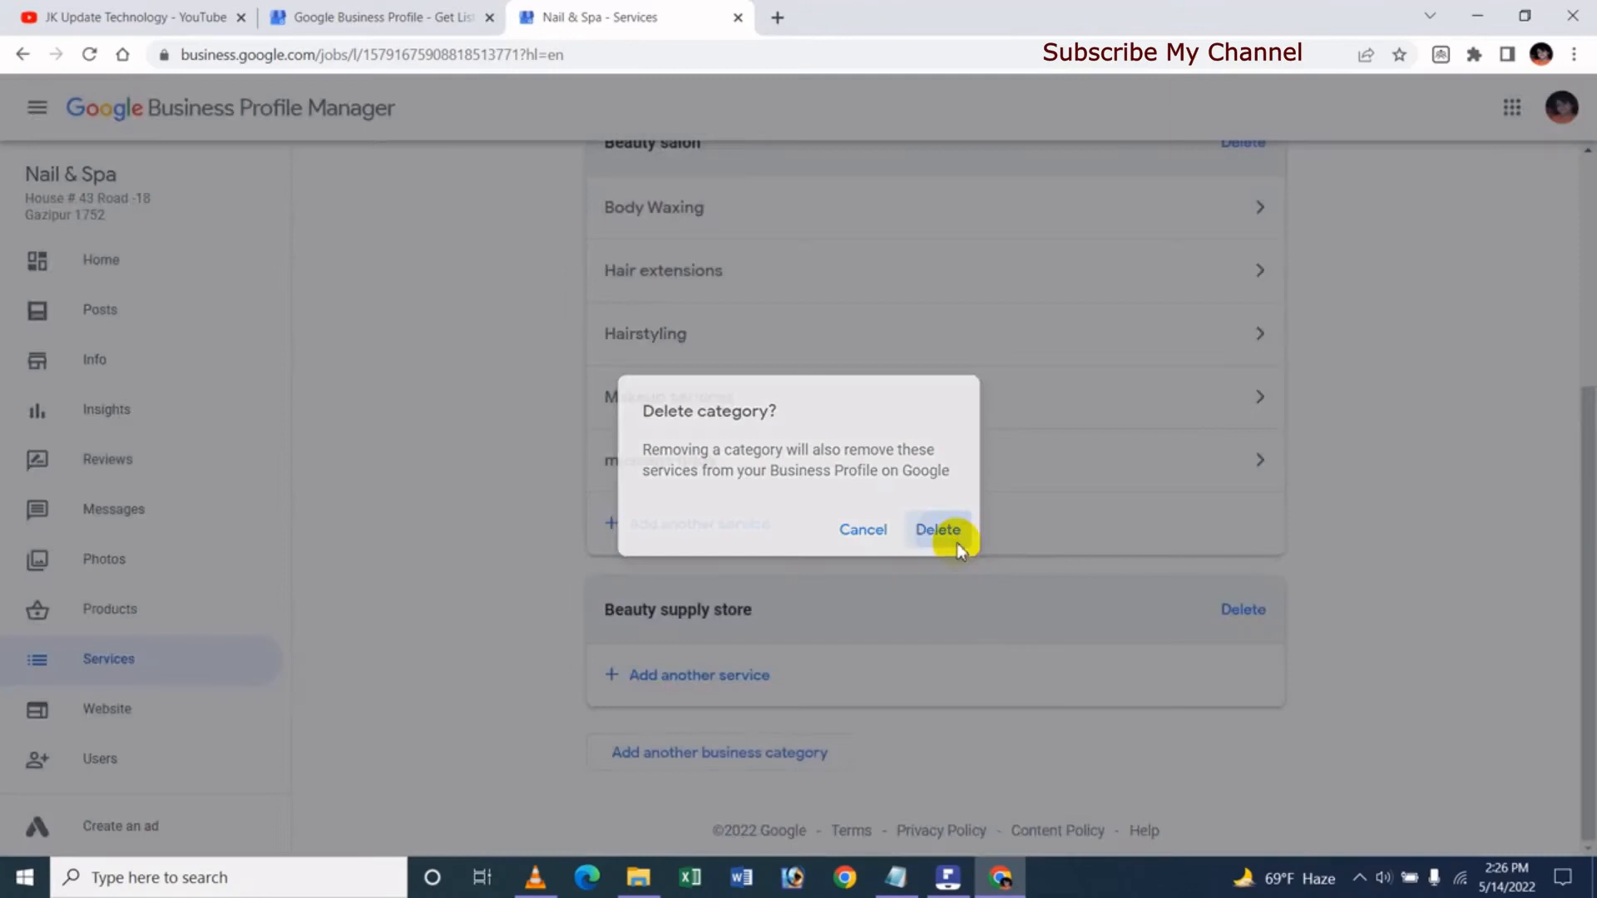
pyautogui.click(948, 537)
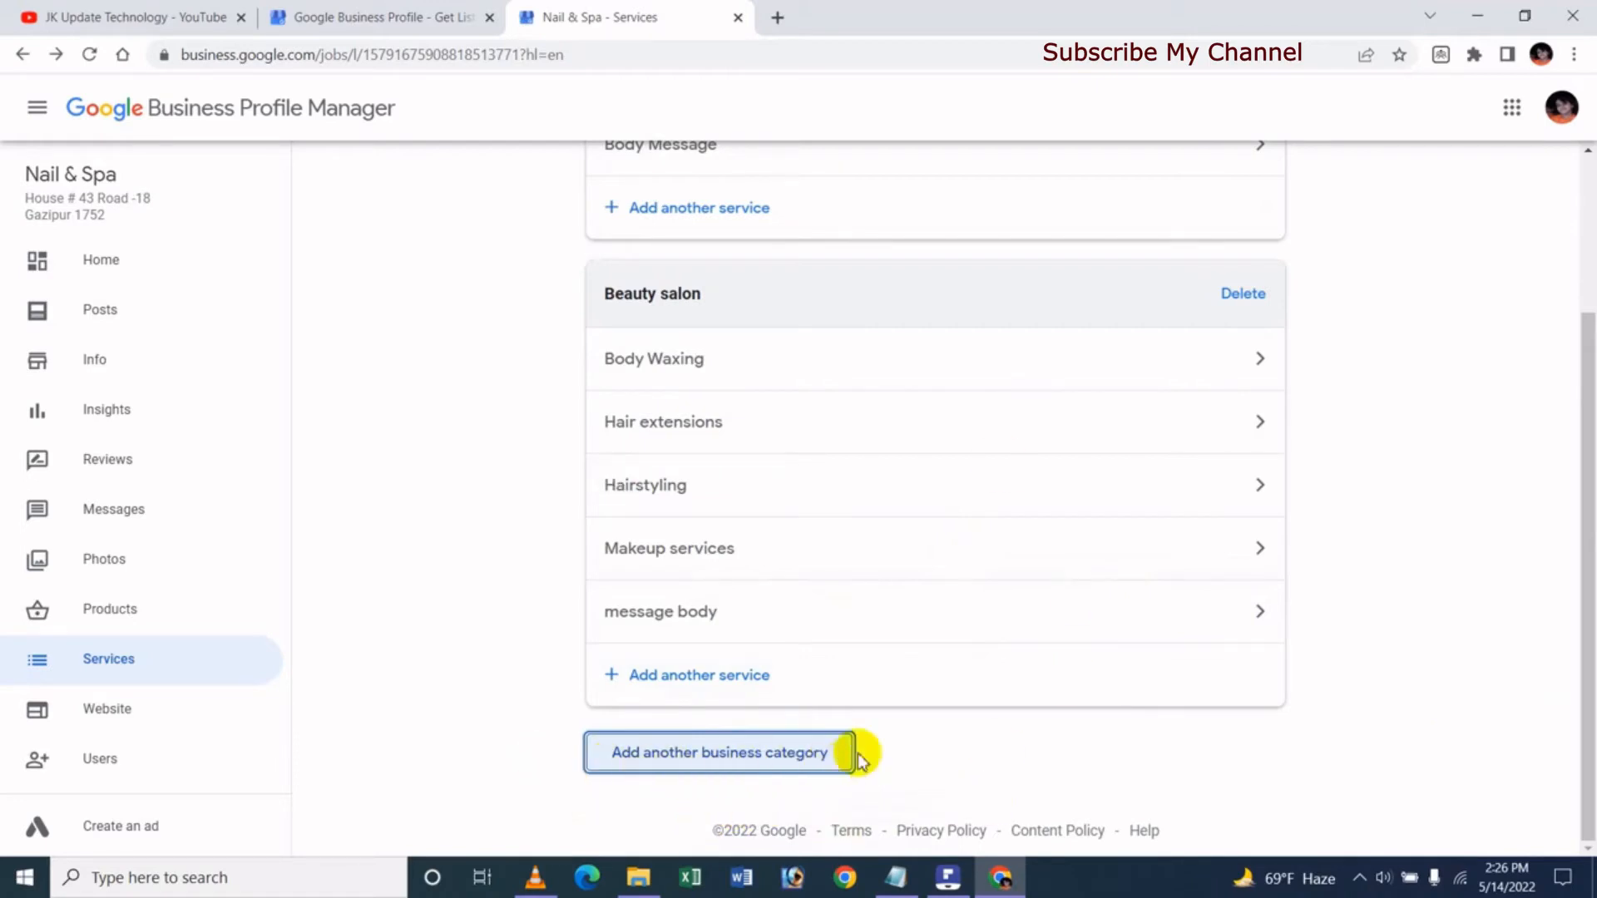
# Add the business category Beauty product supplier with the custom services "fsdfsd" and "dfsdfsd", and save it
pyautogui.click(717, 754)
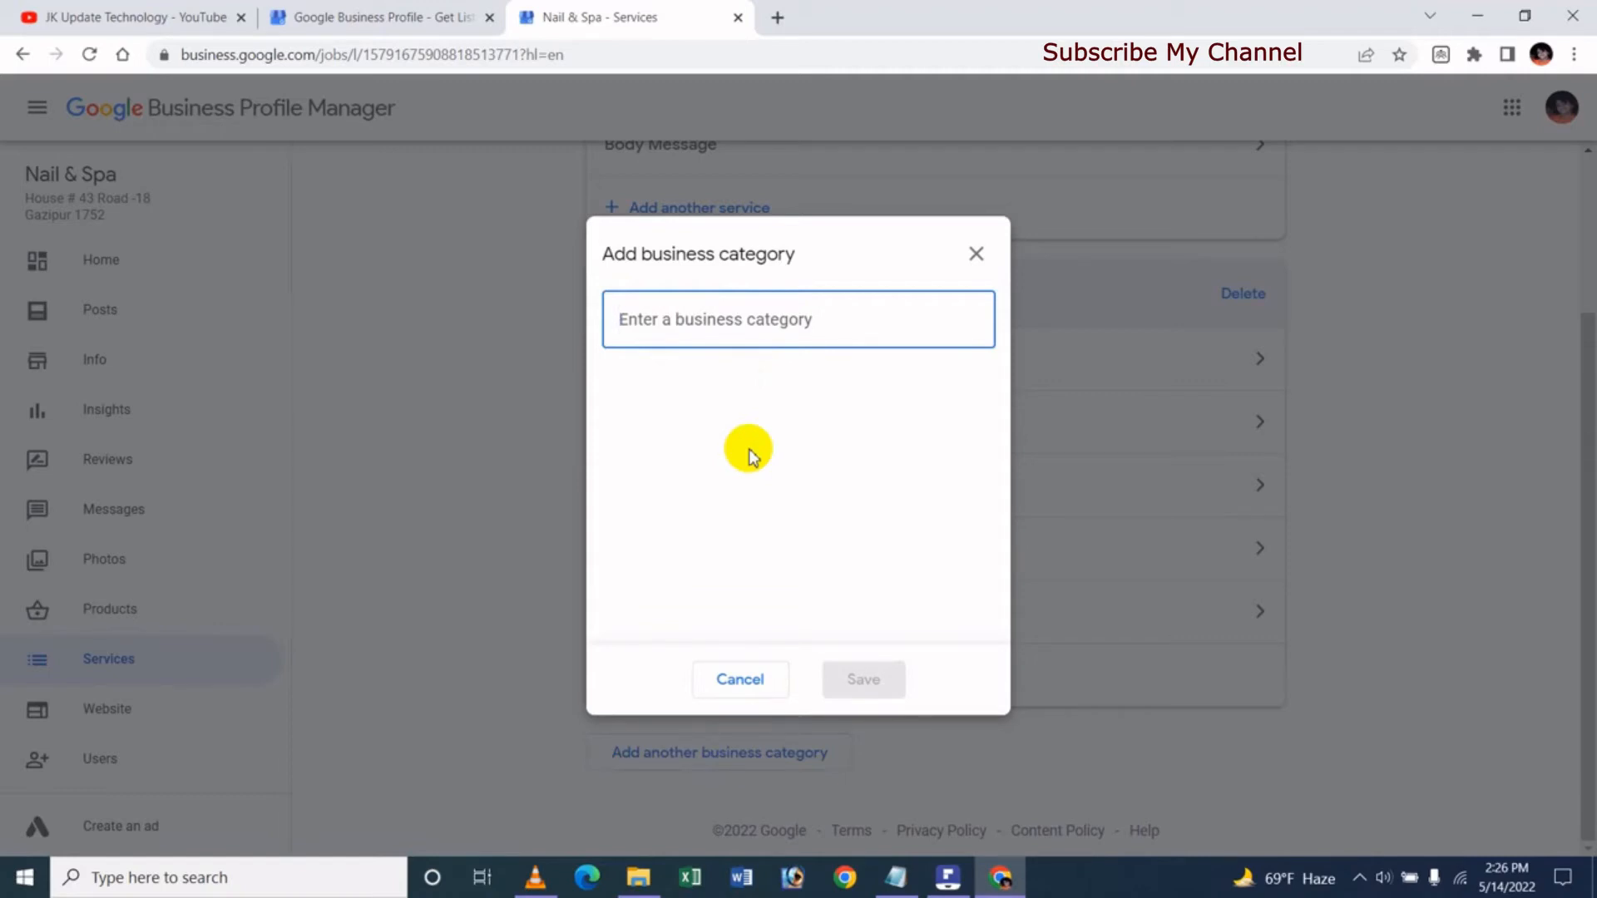
pyautogui.write('beauty')
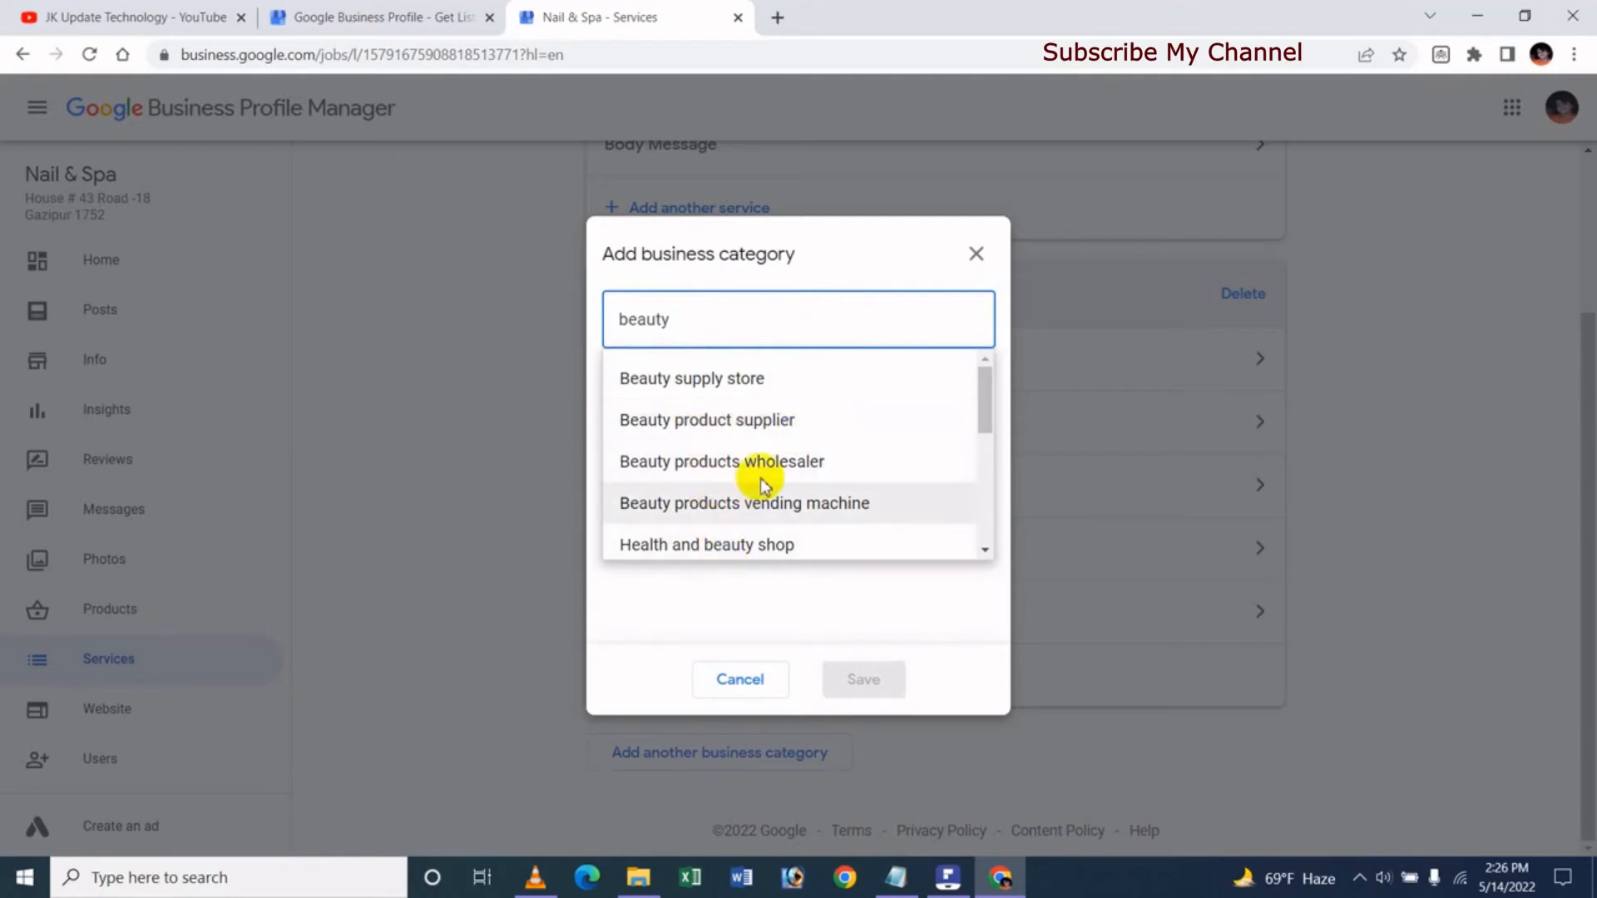
pyautogui.click(724, 428)
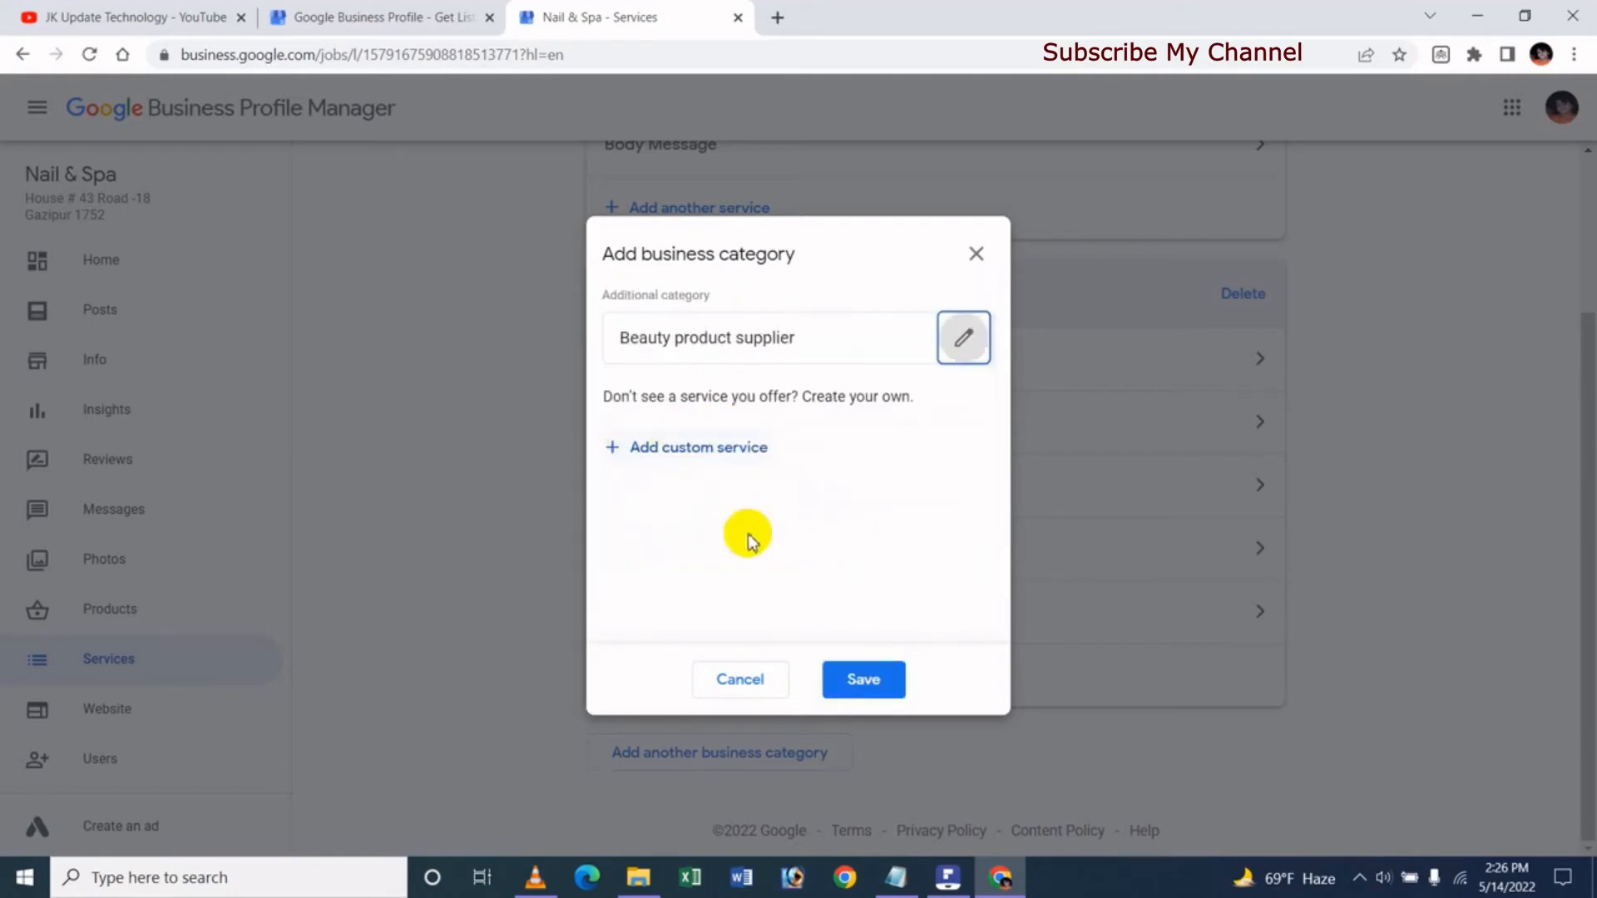
pyautogui.click(721, 450)
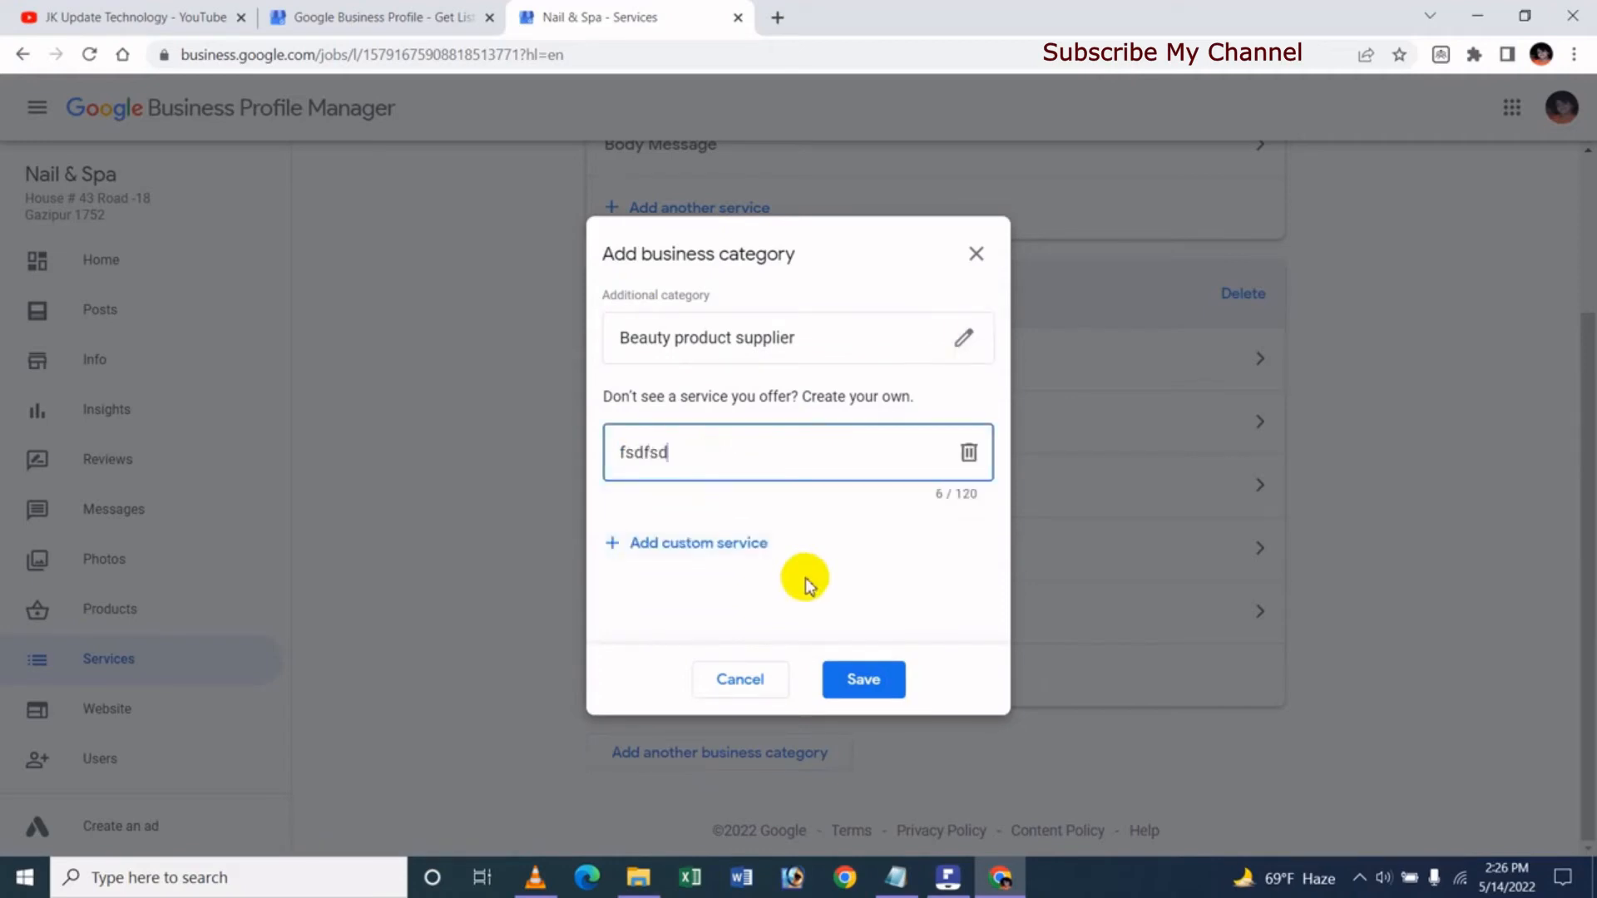
pyautogui.click(688, 542)
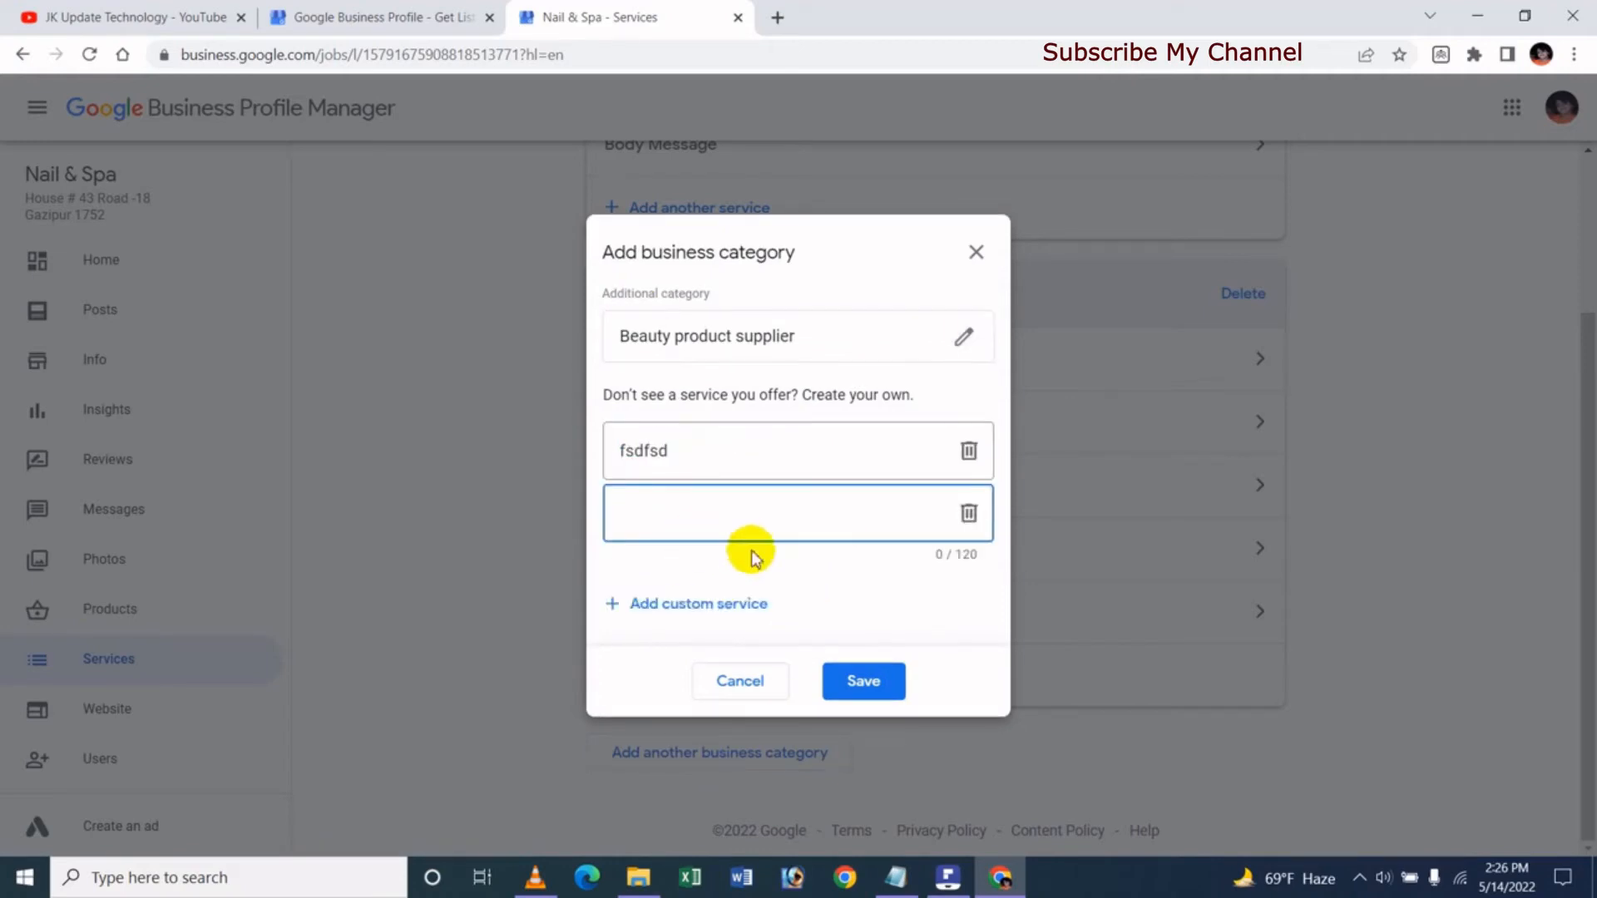
pyautogui.write('dfsdfsd')
pyautogui.click(690, 650)
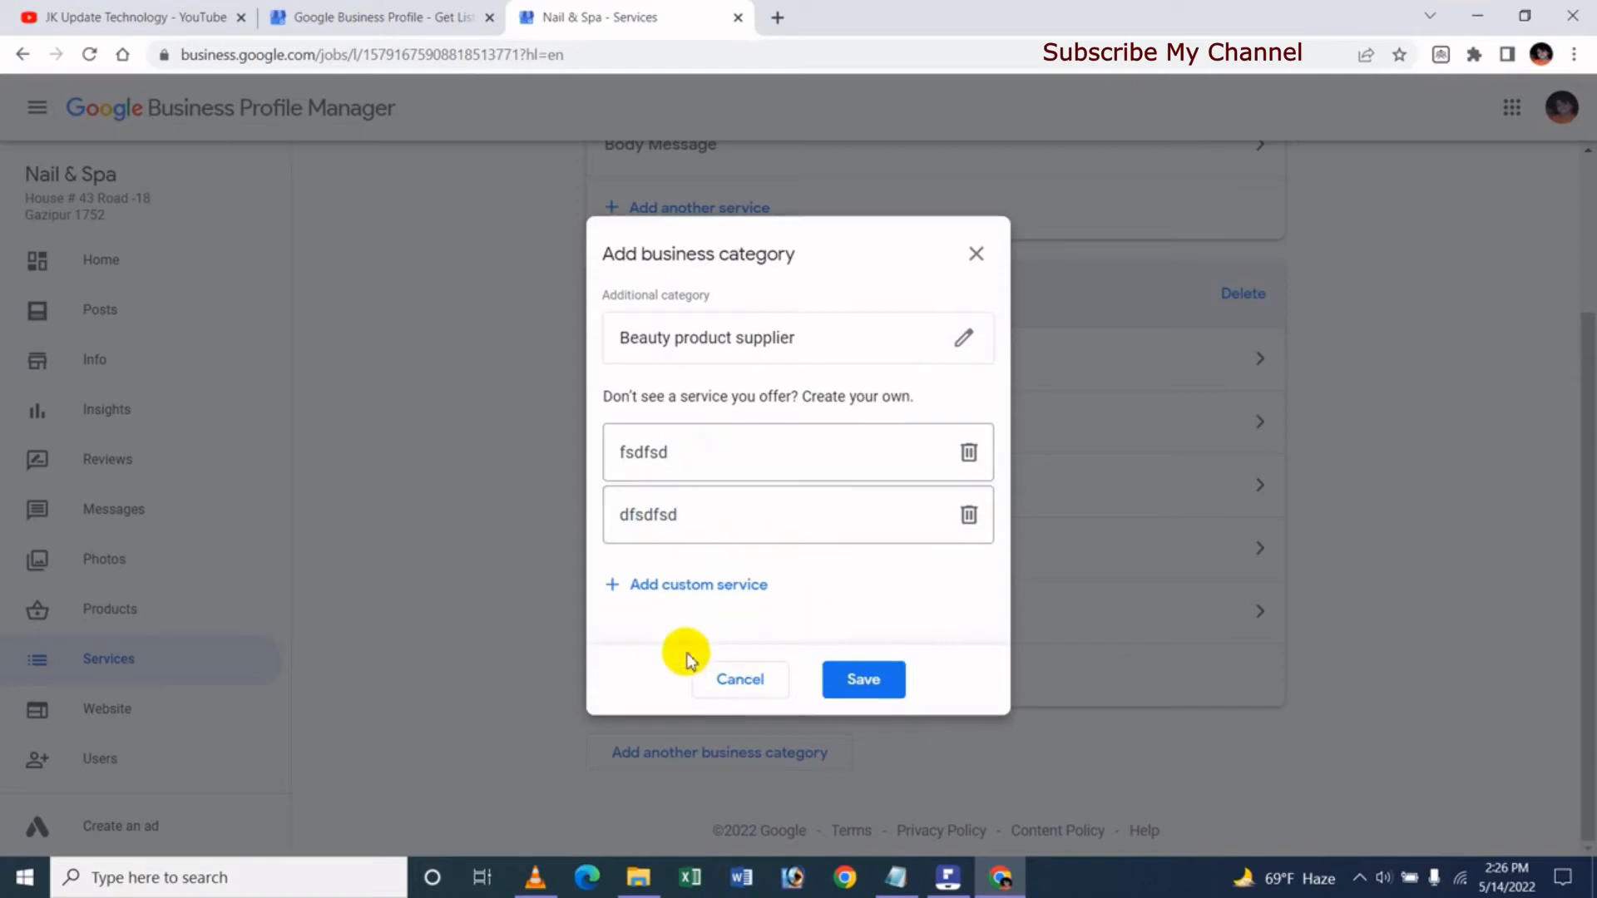
pyautogui.click(862, 680)
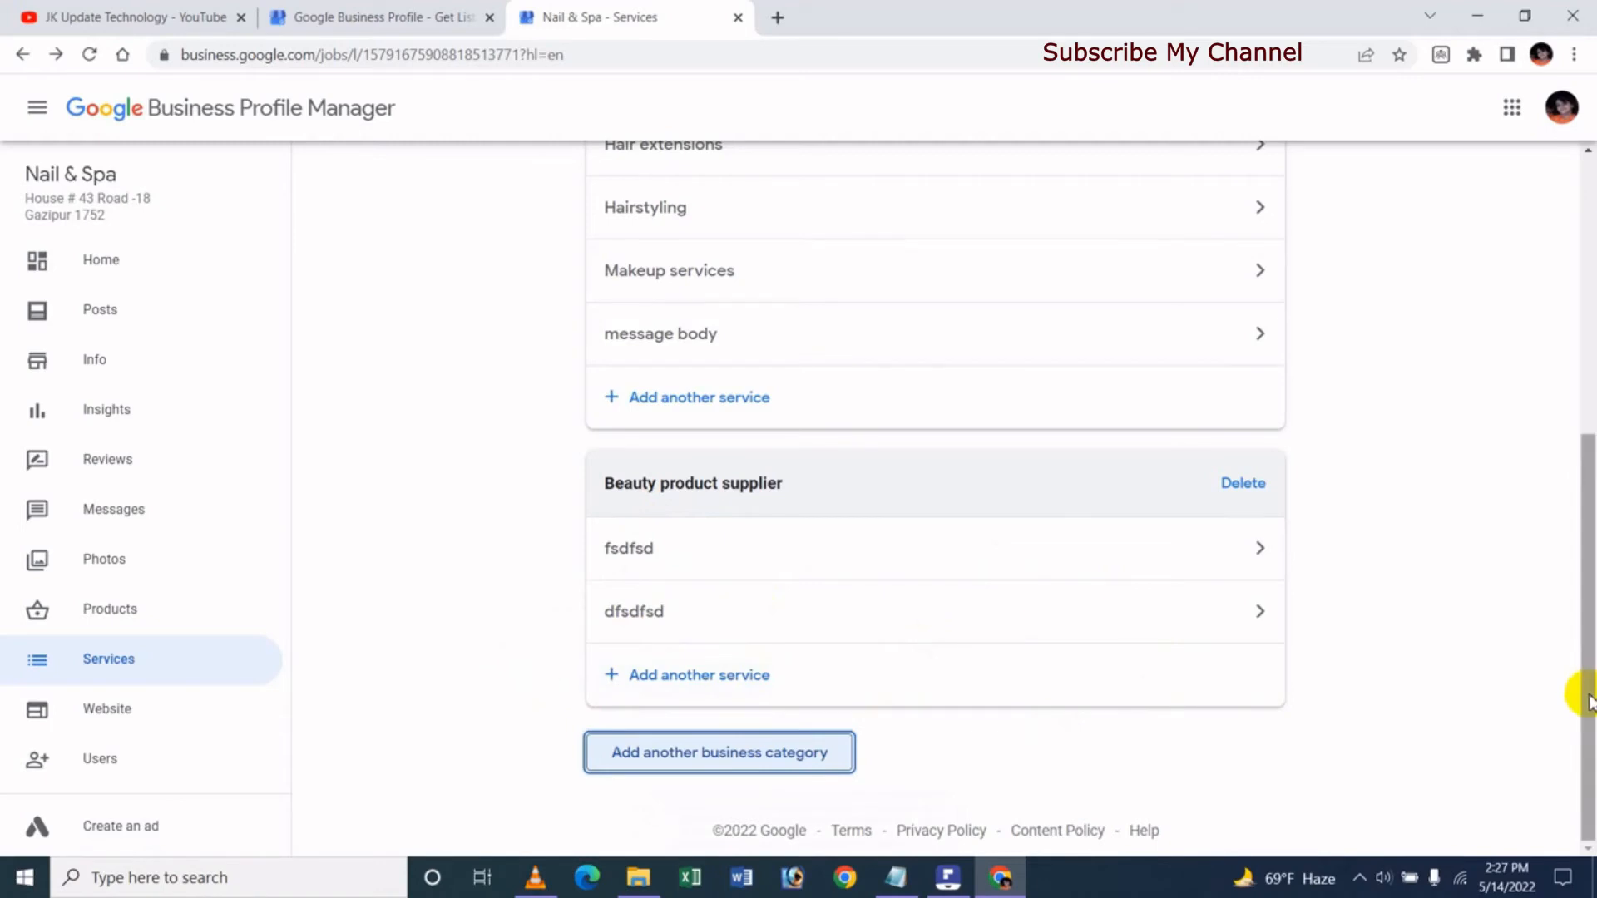
pyautogui.moveTo(1589, 703); pyautogui.dragTo(1587, 525)
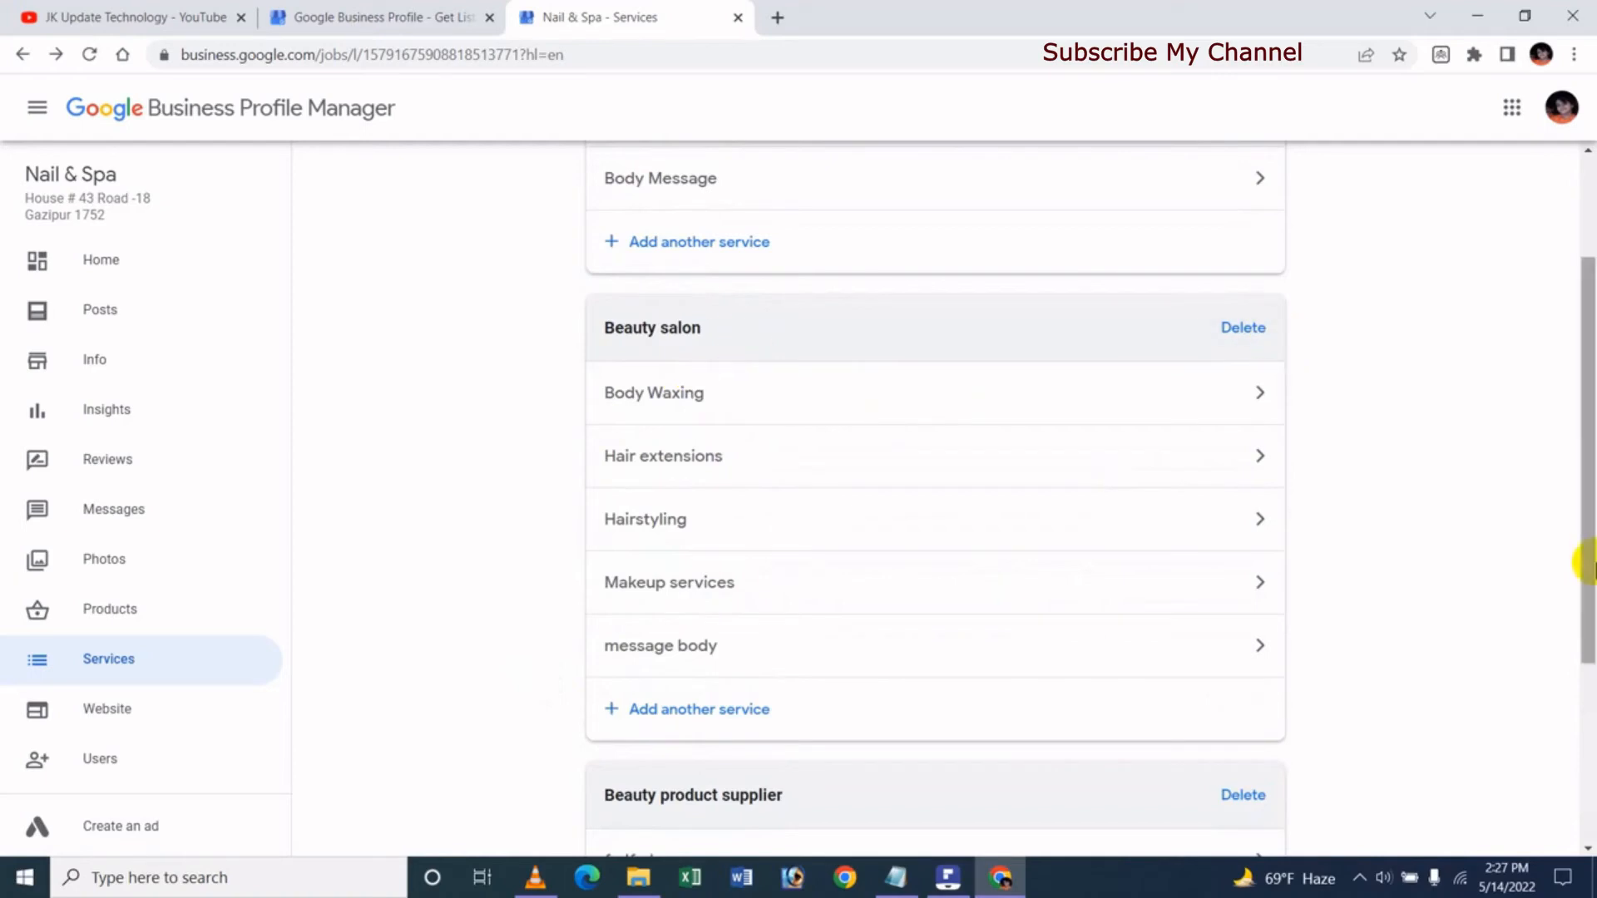
pyautogui.scroll(-2, 1191, 600)
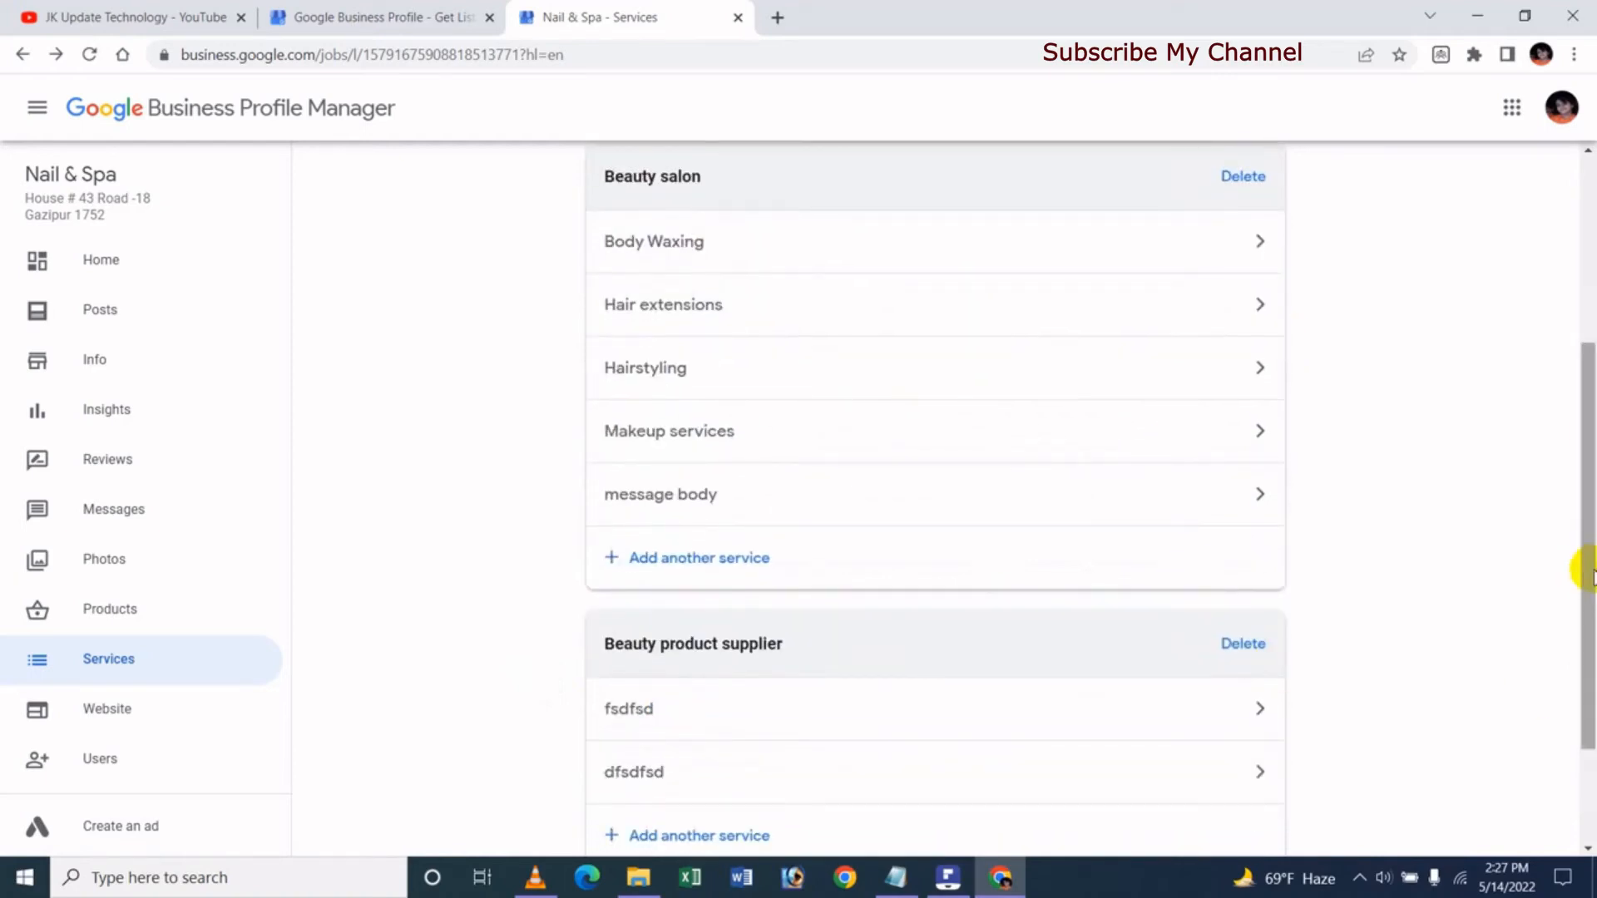
pyautogui.scroll(-2, 1572, 598)
pyautogui.moveTo(1571, 578); pyautogui.dragTo(1497, 331)
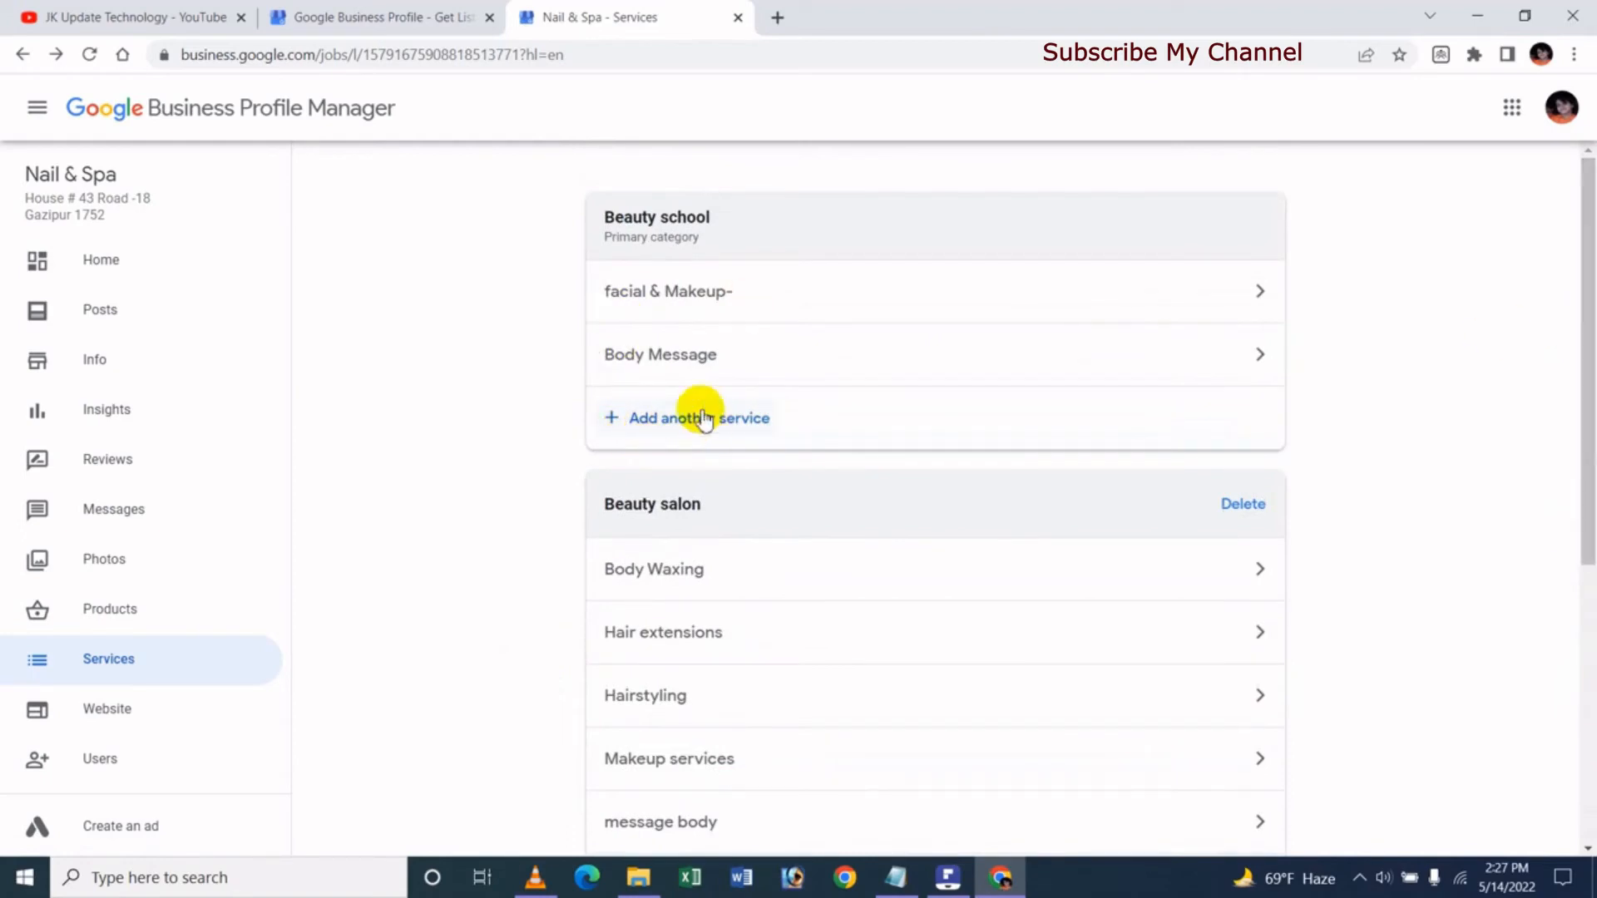
pyautogui.moveTo(1579, 453); pyautogui.dragTo(1580, 769)
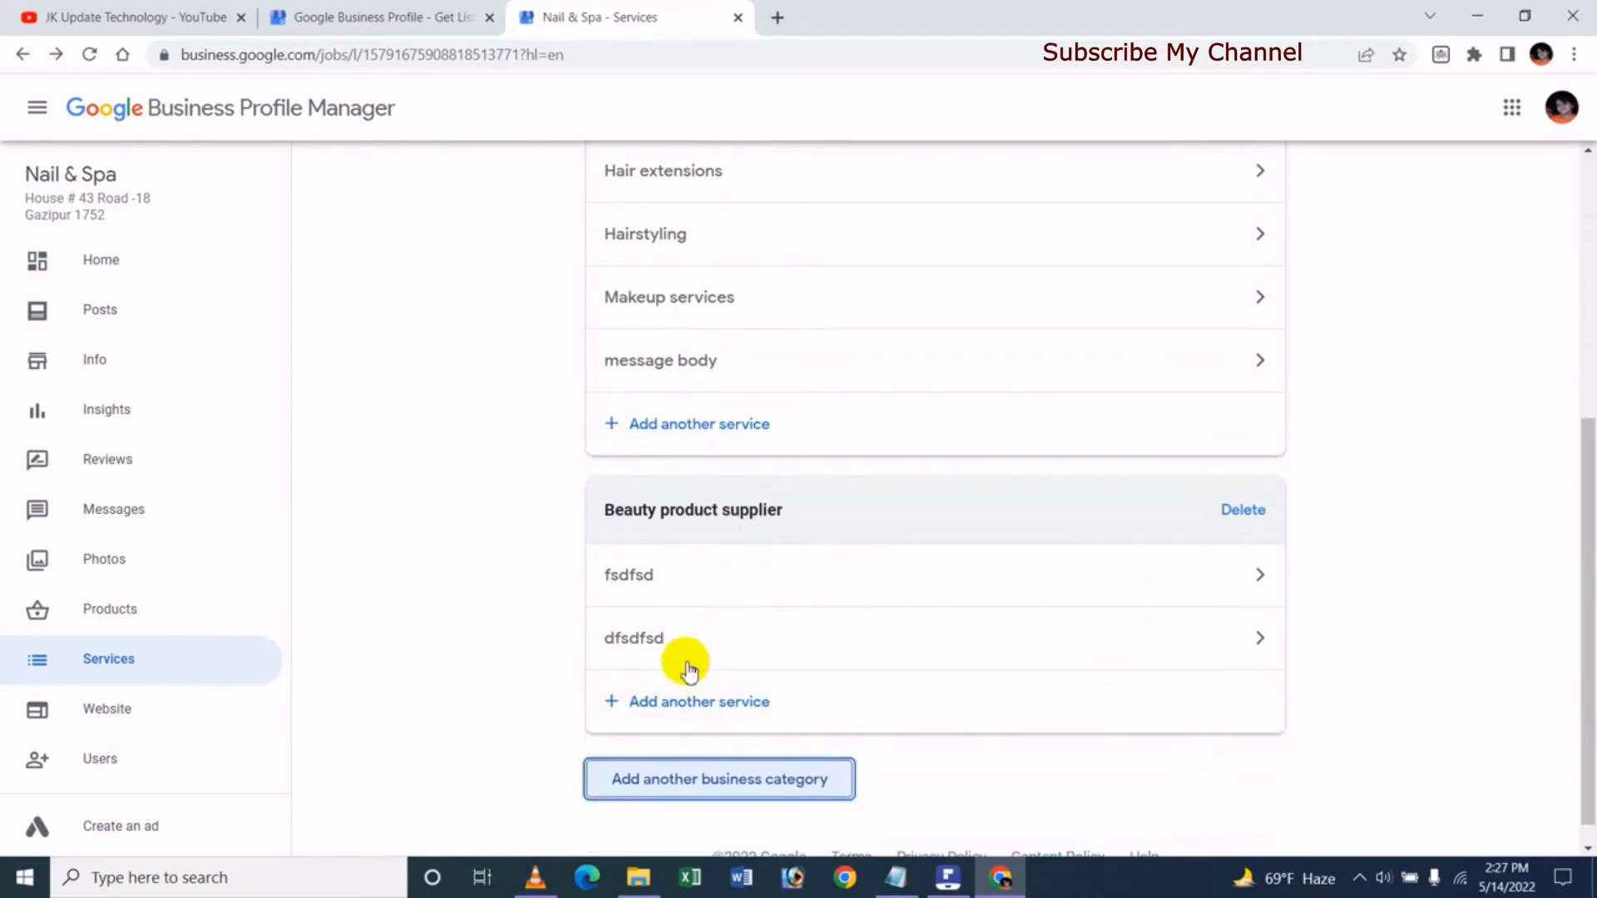
pyautogui.click(695, 702)
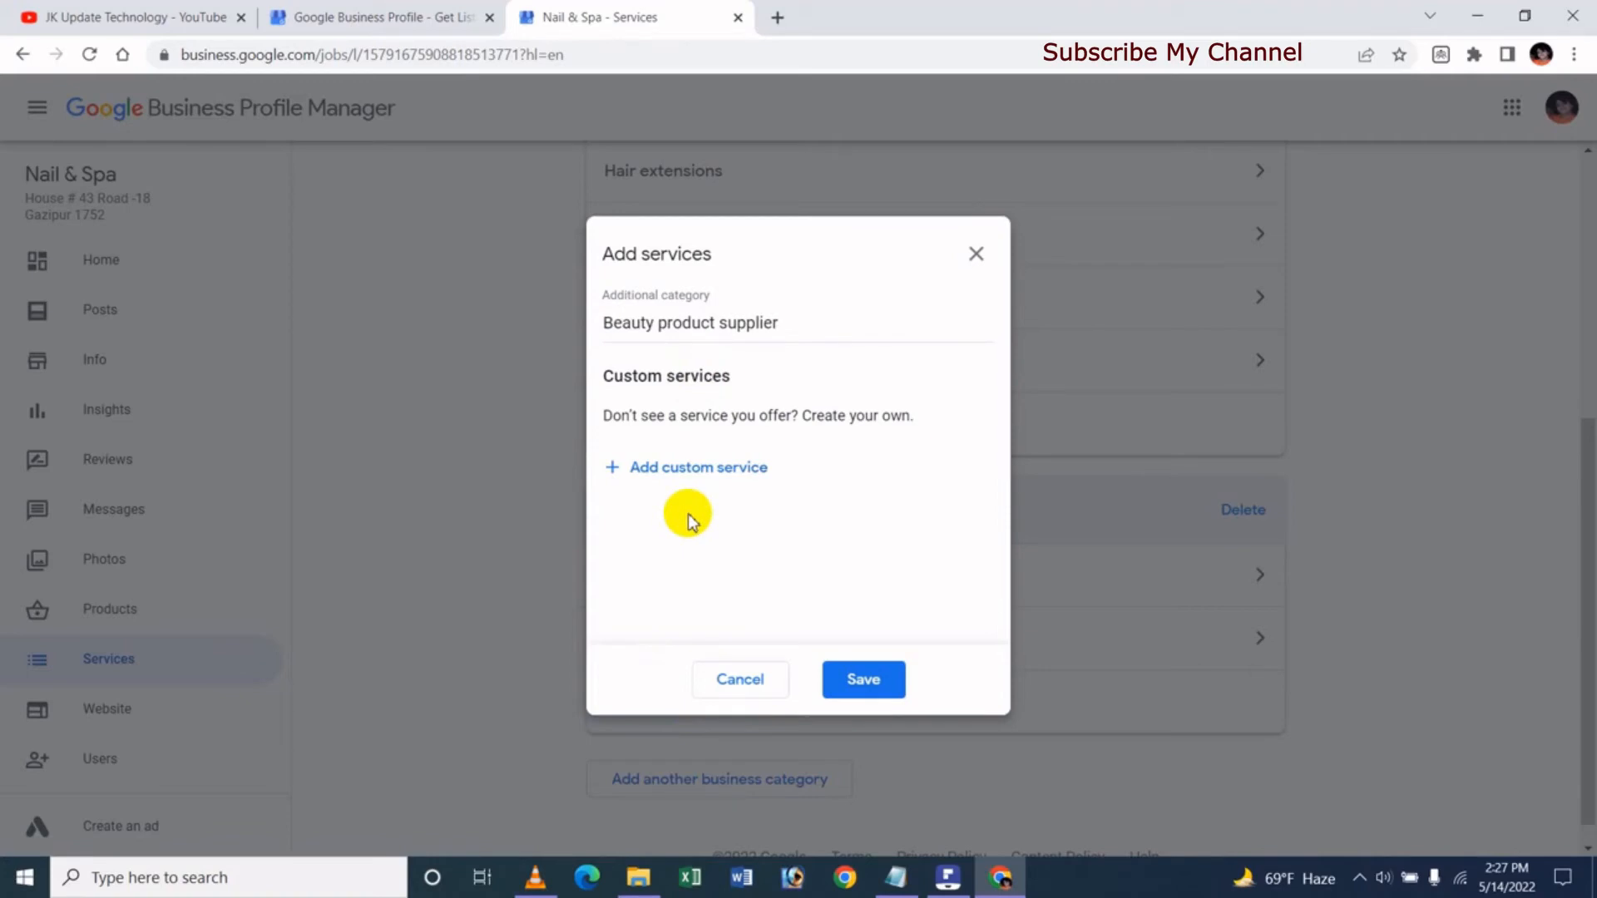
pyautogui.click(701, 478)
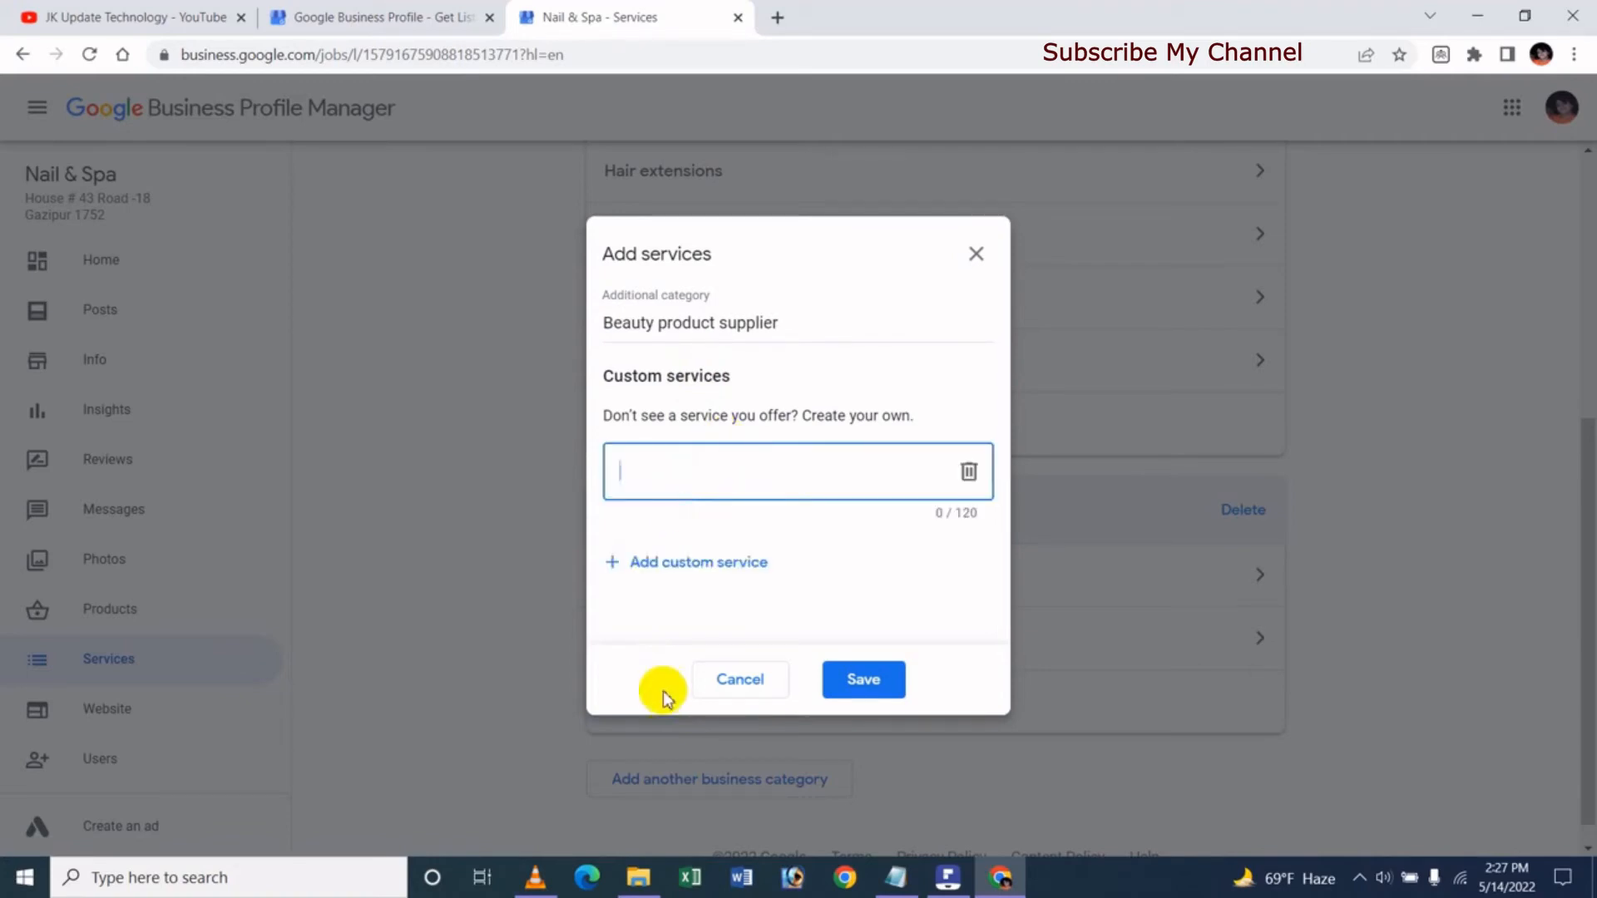
pyautogui.click(740, 679)
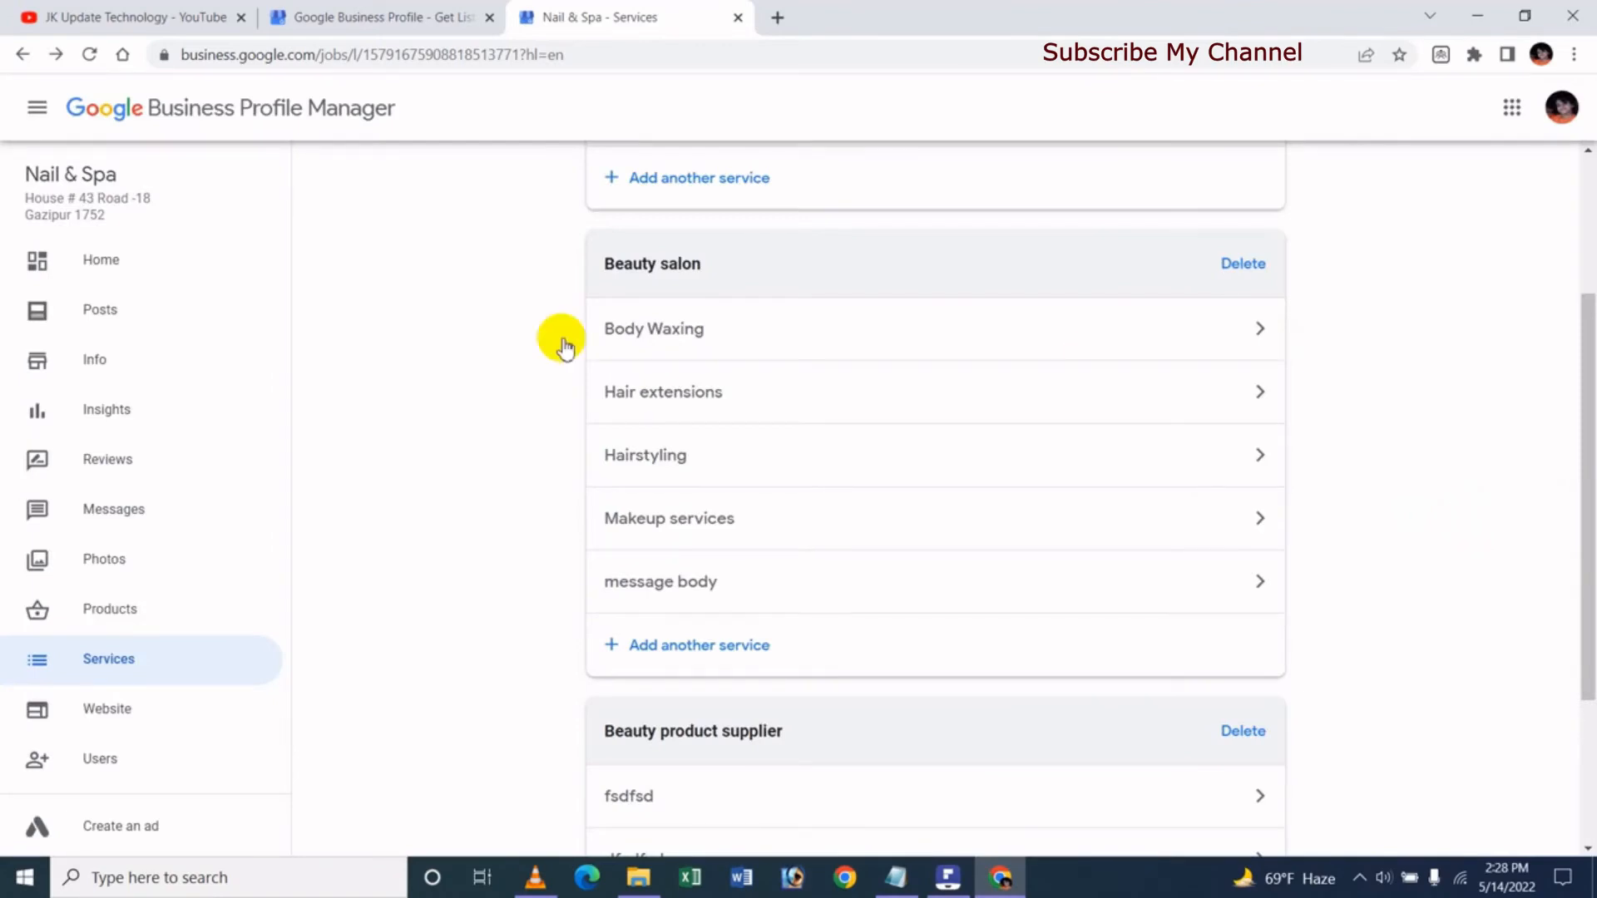
# Open the "facial & Makeup-" service under Beauty school and set a Fixed price of 500 BDT
pyautogui.moveTo(1589, 649); pyautogui.dragTo(1579, 421)
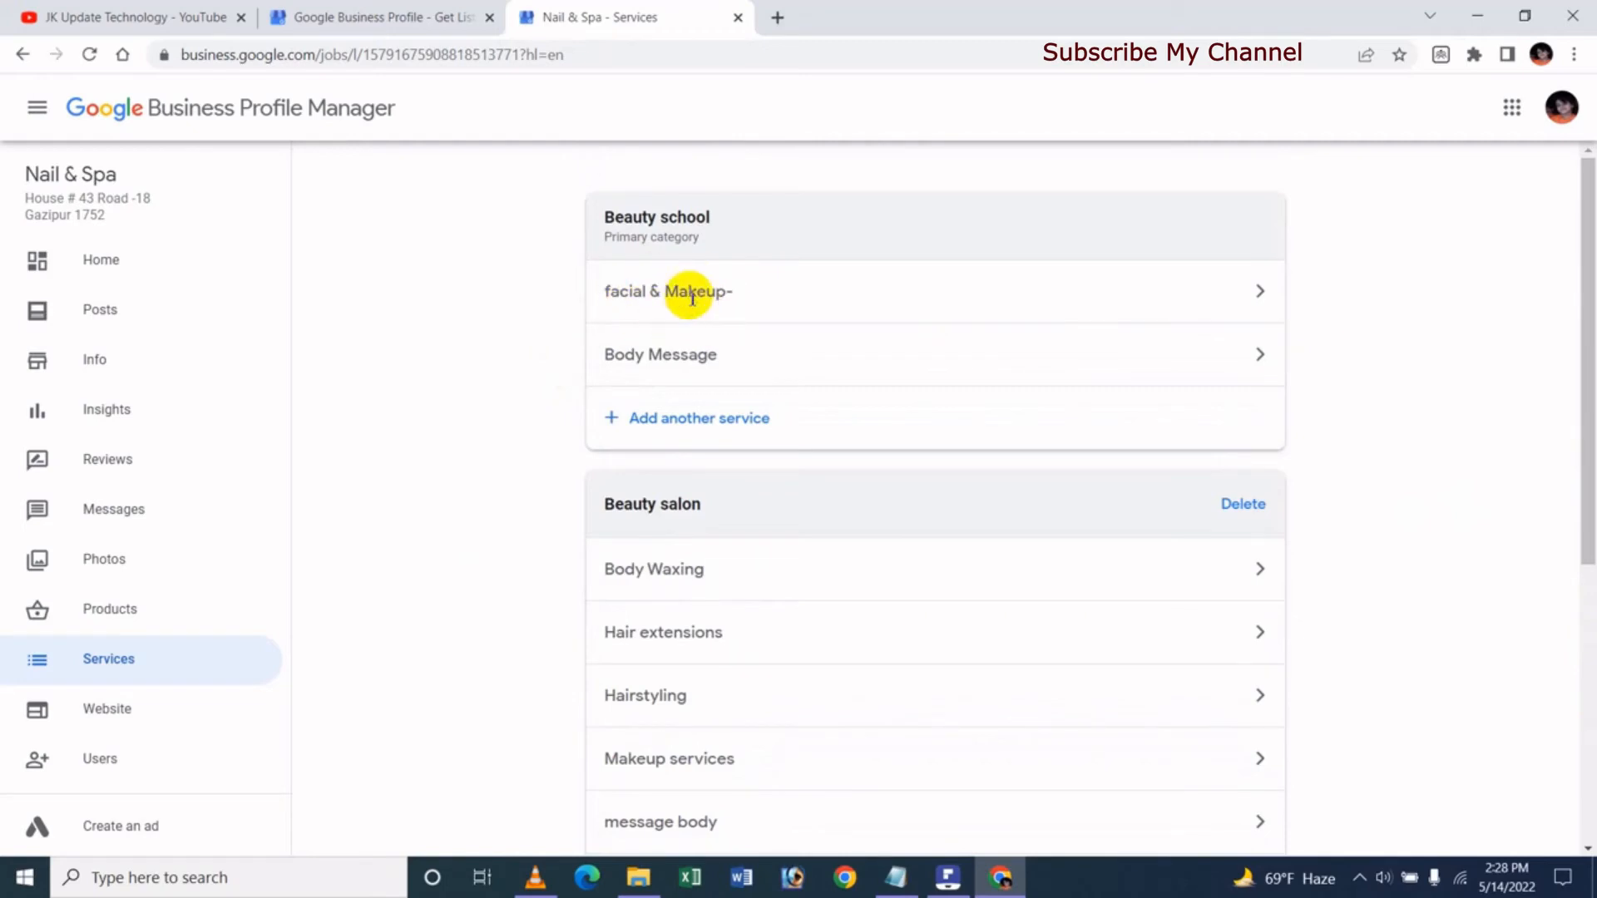
pyautogui.click(692, 293)
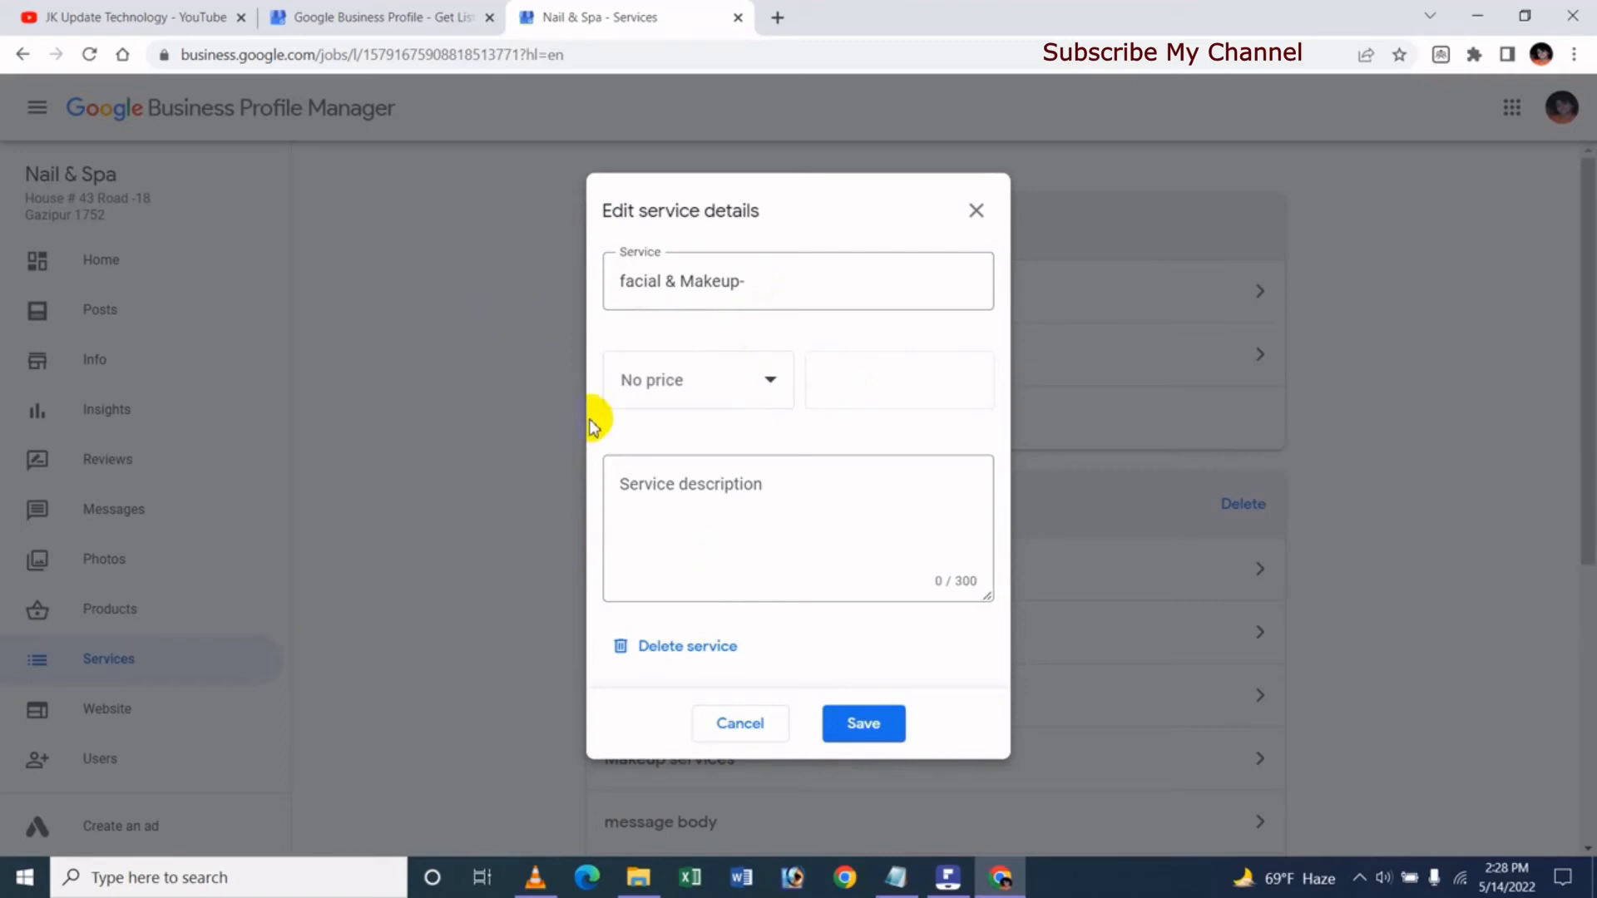
pyautogui.click(762, 379)
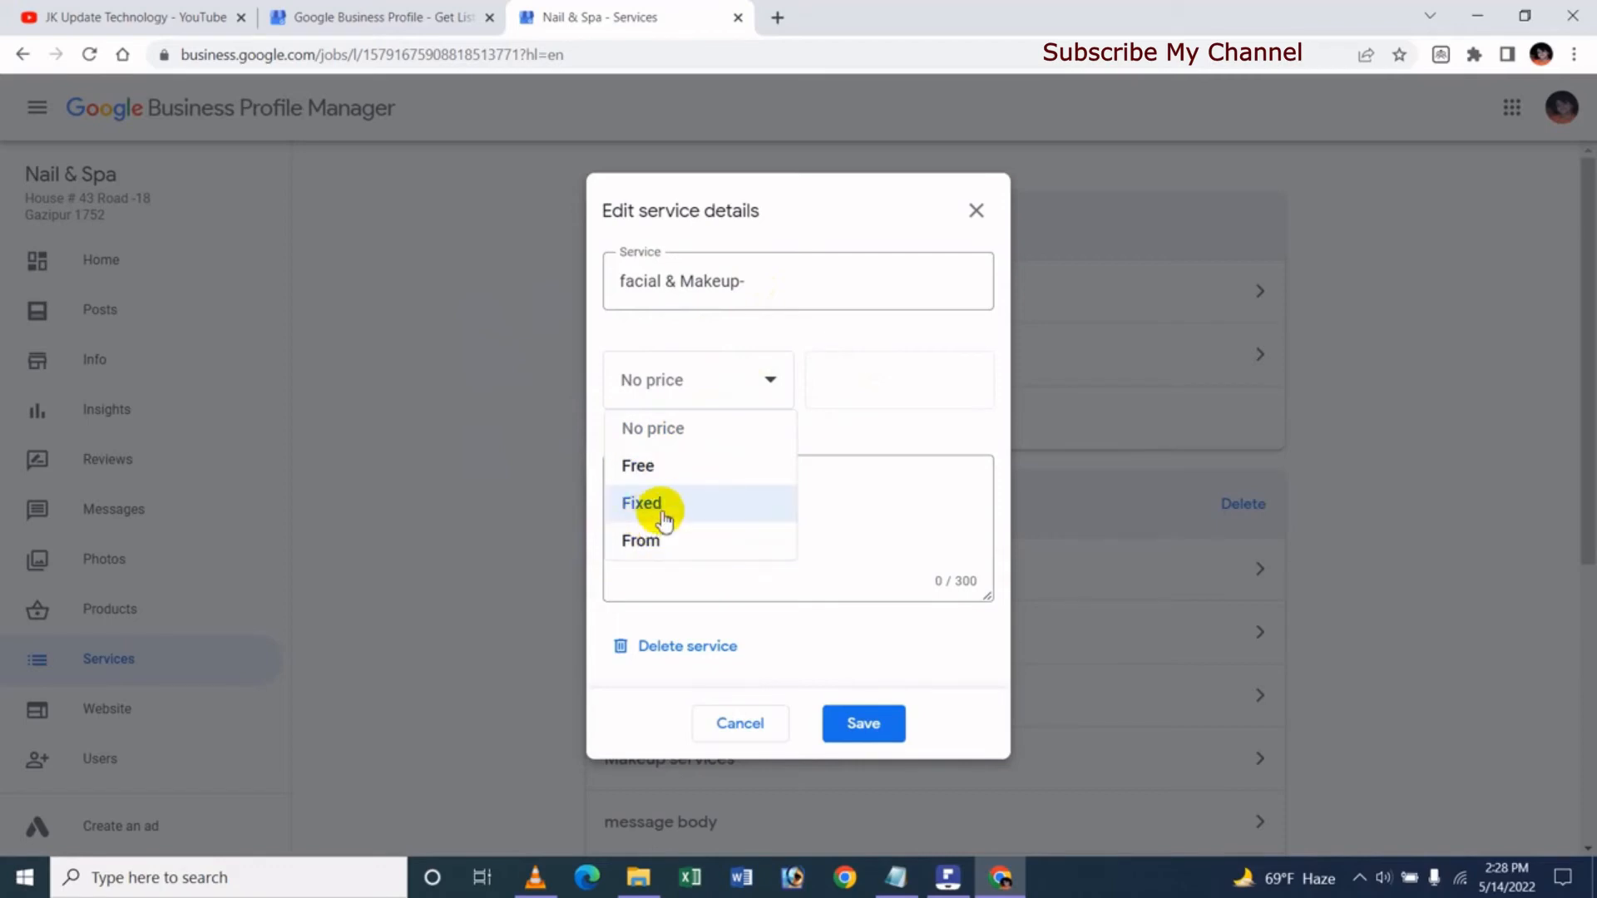
pyautogui.click(641, 545)
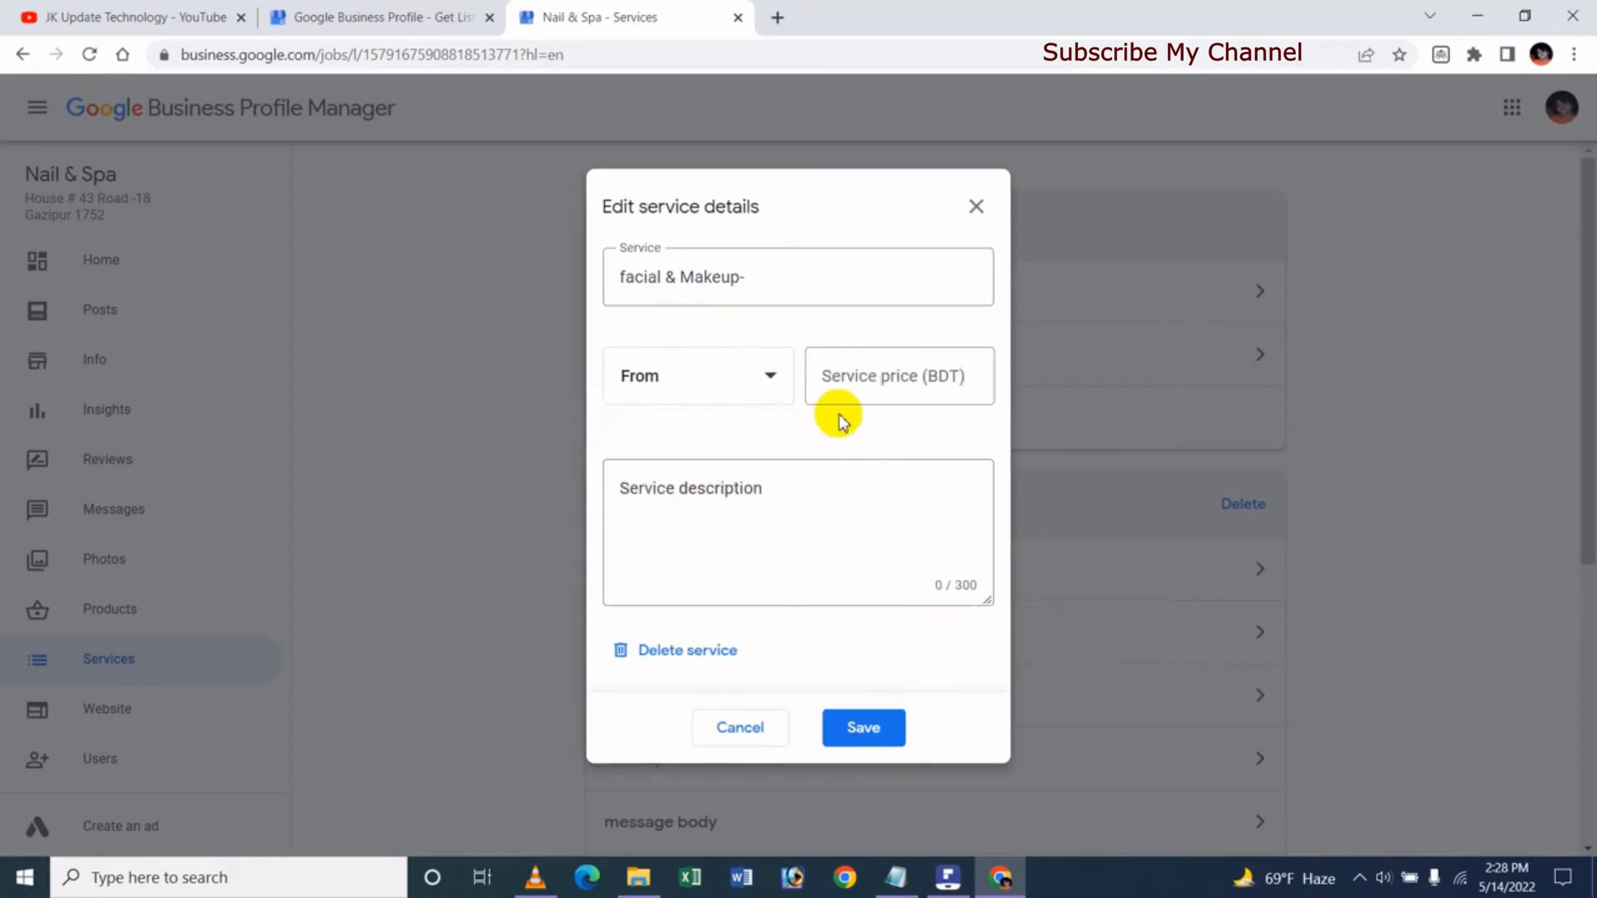
pyautogui.click(756, 391)
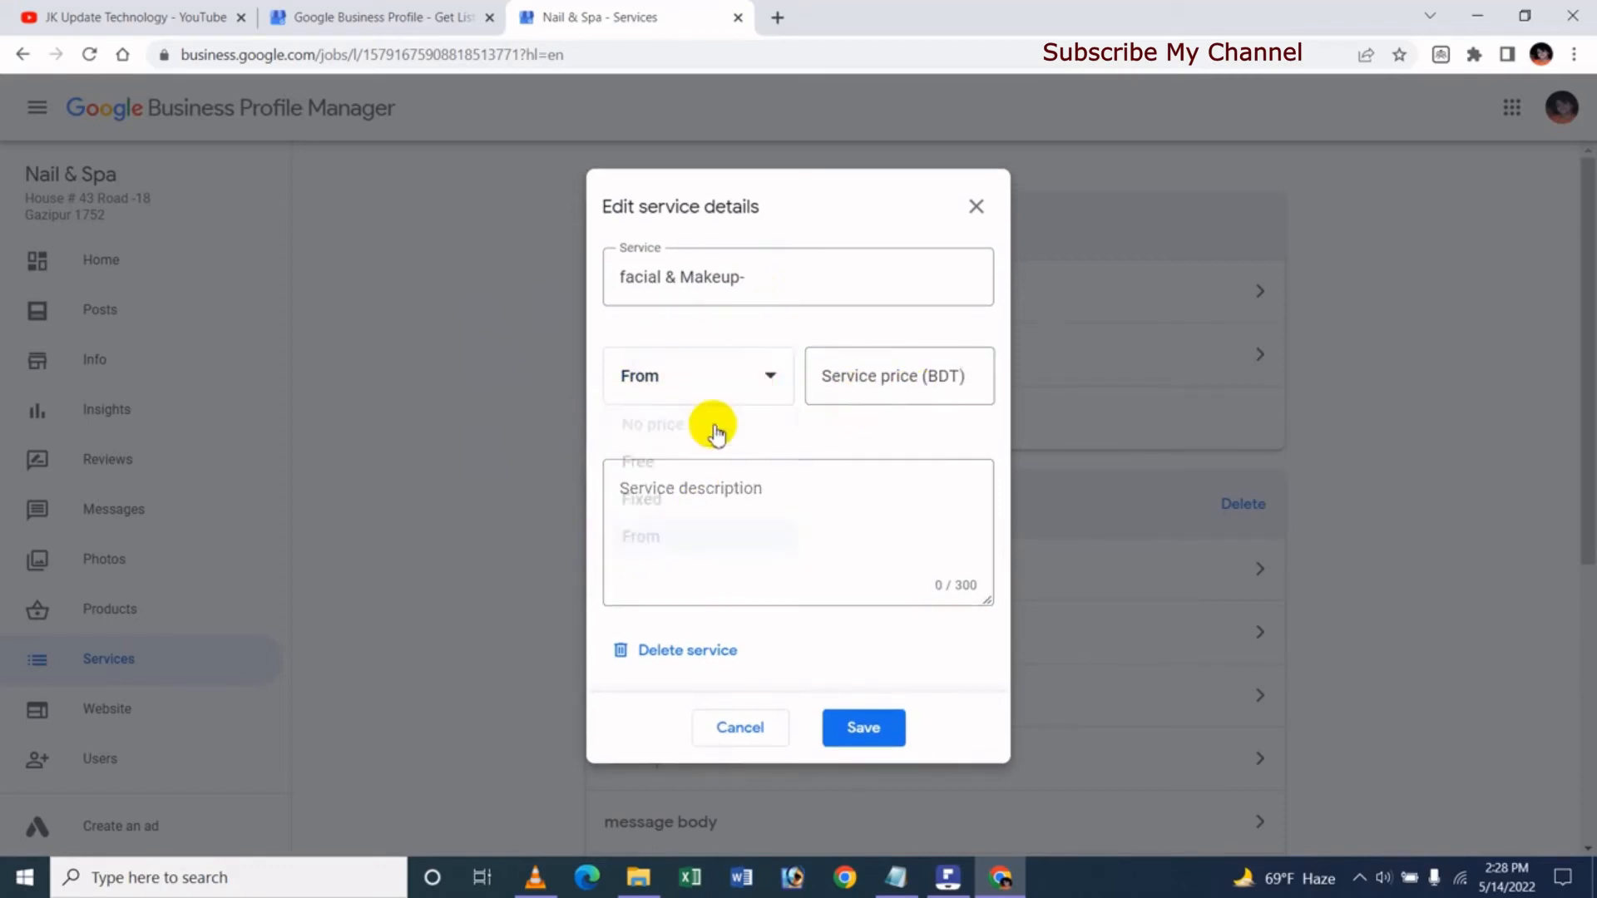
pyautogui.click(673, 500)
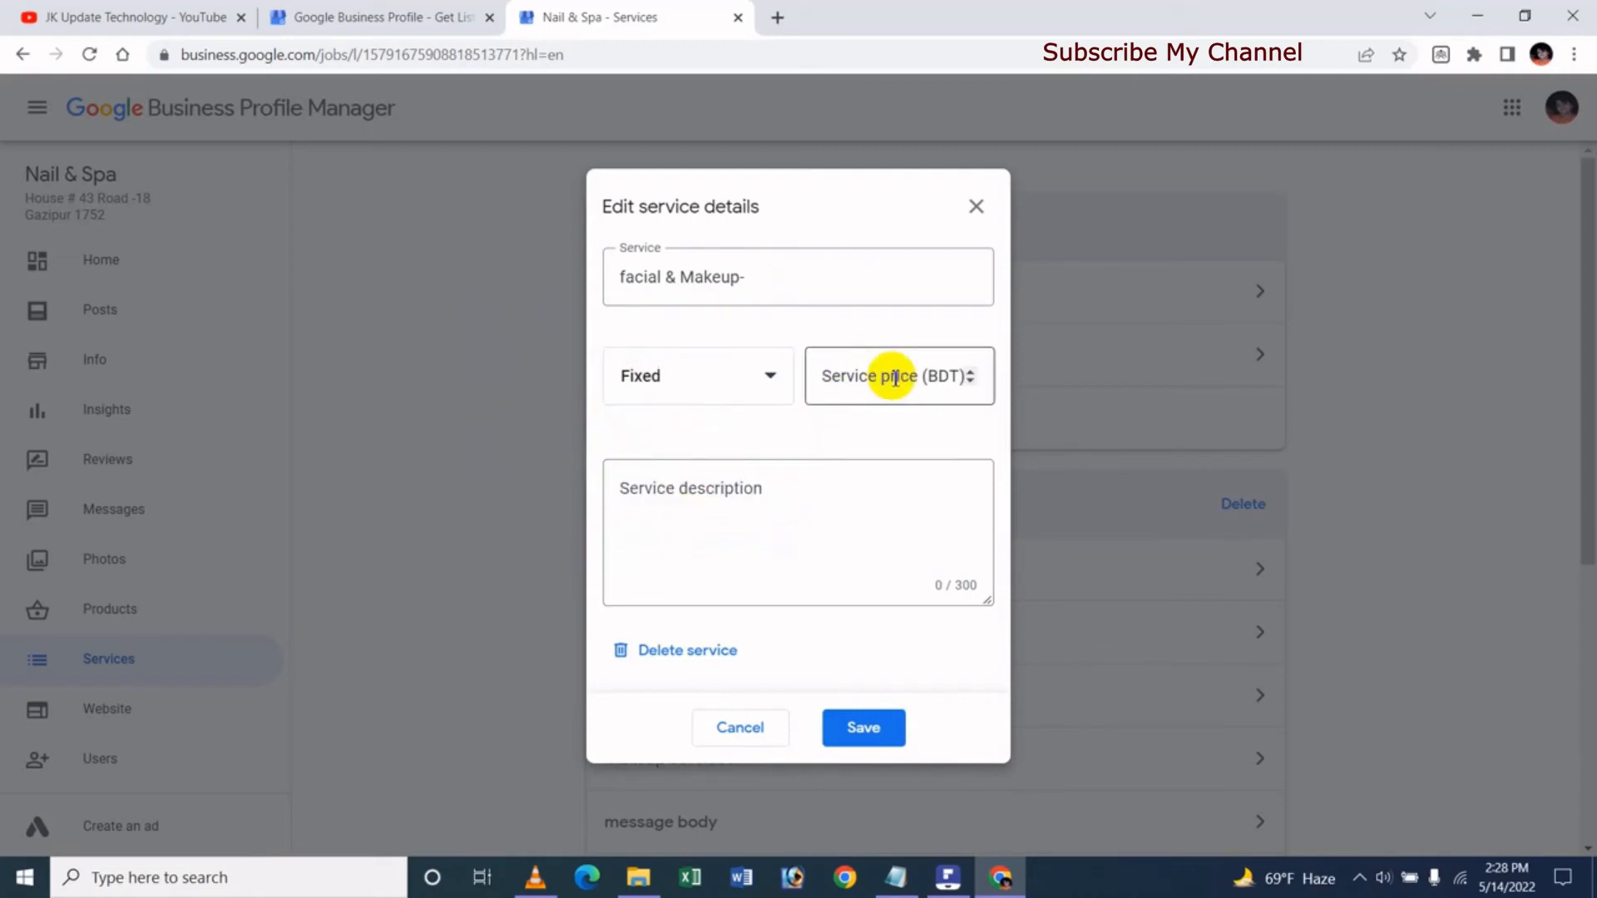
pyautogui.click(713, 381)
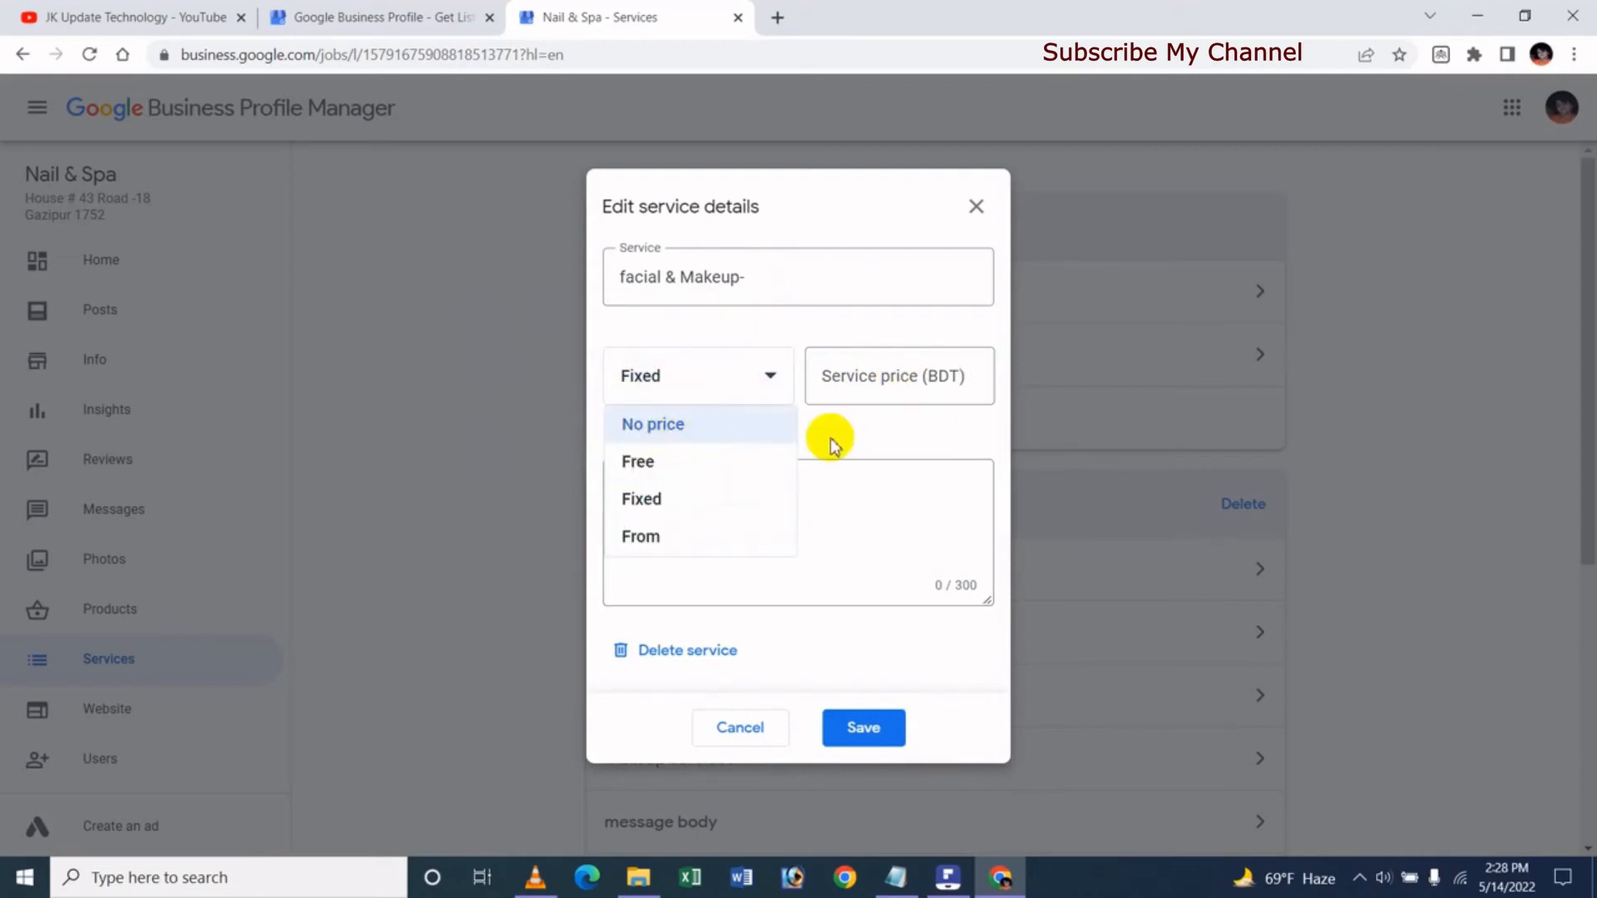
pyautogui.click(758, 382)
pyautogui.click(909, 374)
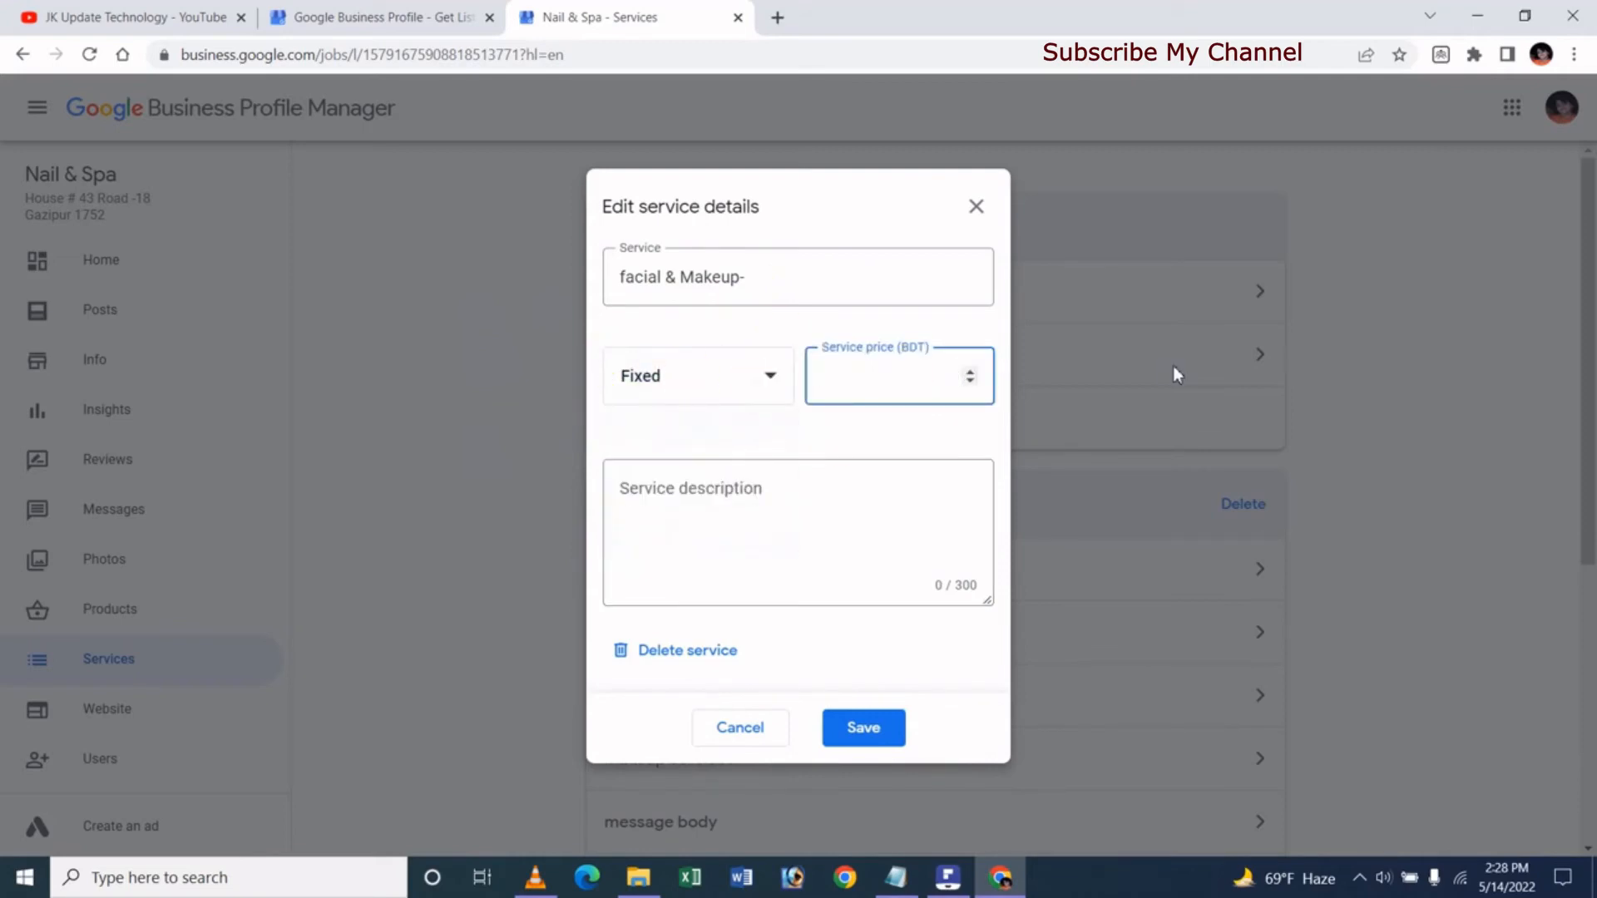
pyautogui.write('500')
pyautogui.click(930, 435)
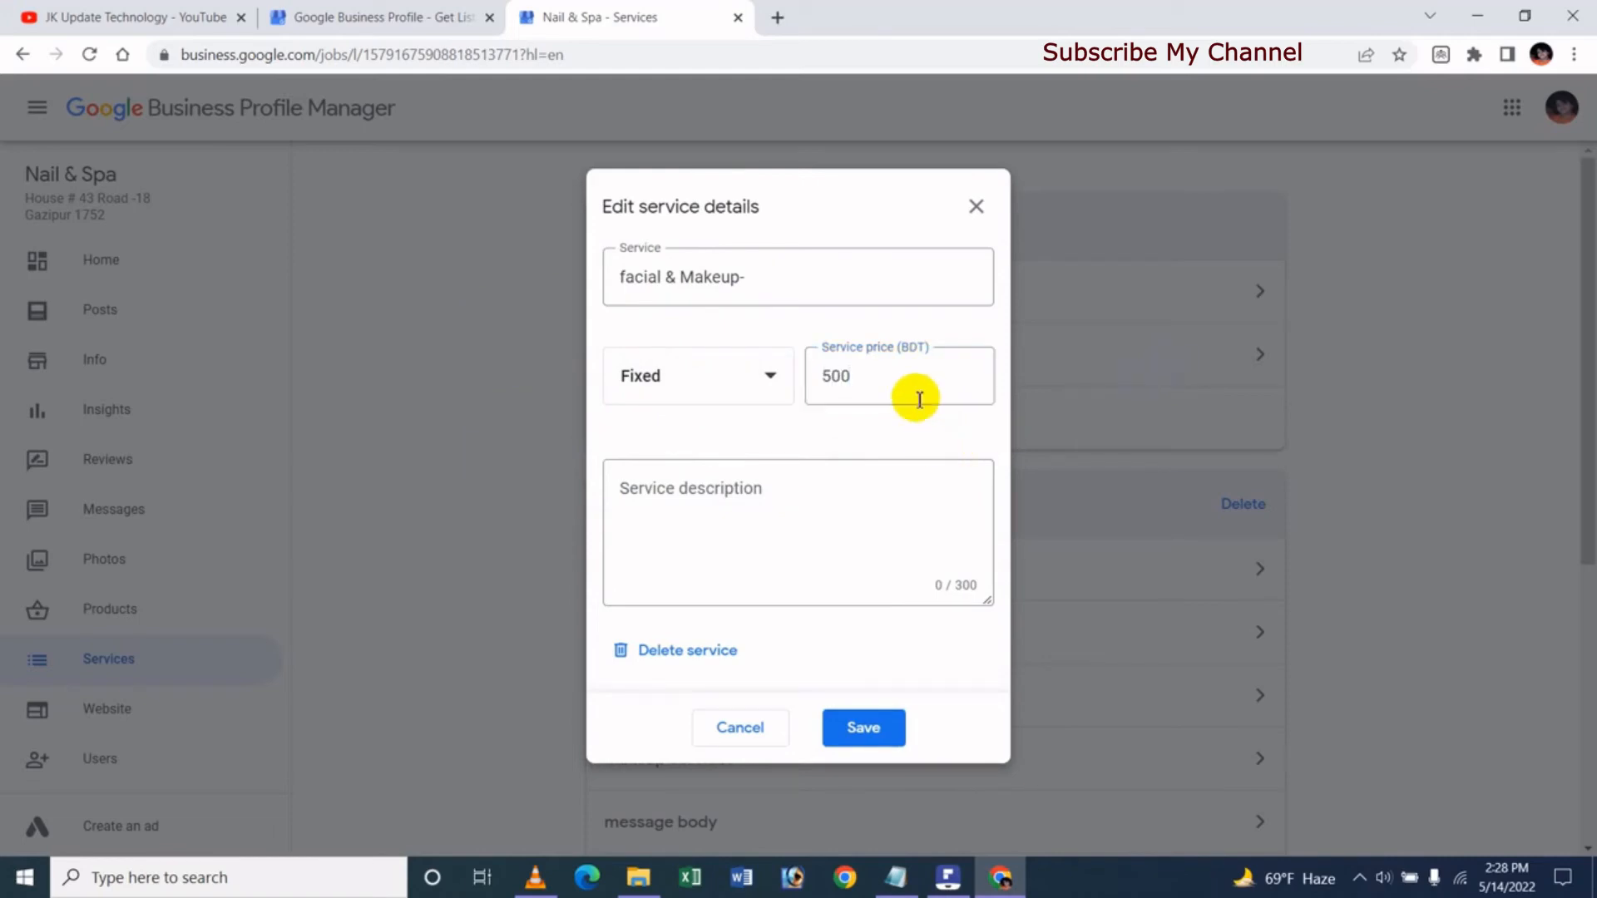
# Enter the service description "dfsd sdf dsf sdf sdf dsf sdf d" for "facial & Makeup-" and save the service details
pyautogui.click(714, 532)
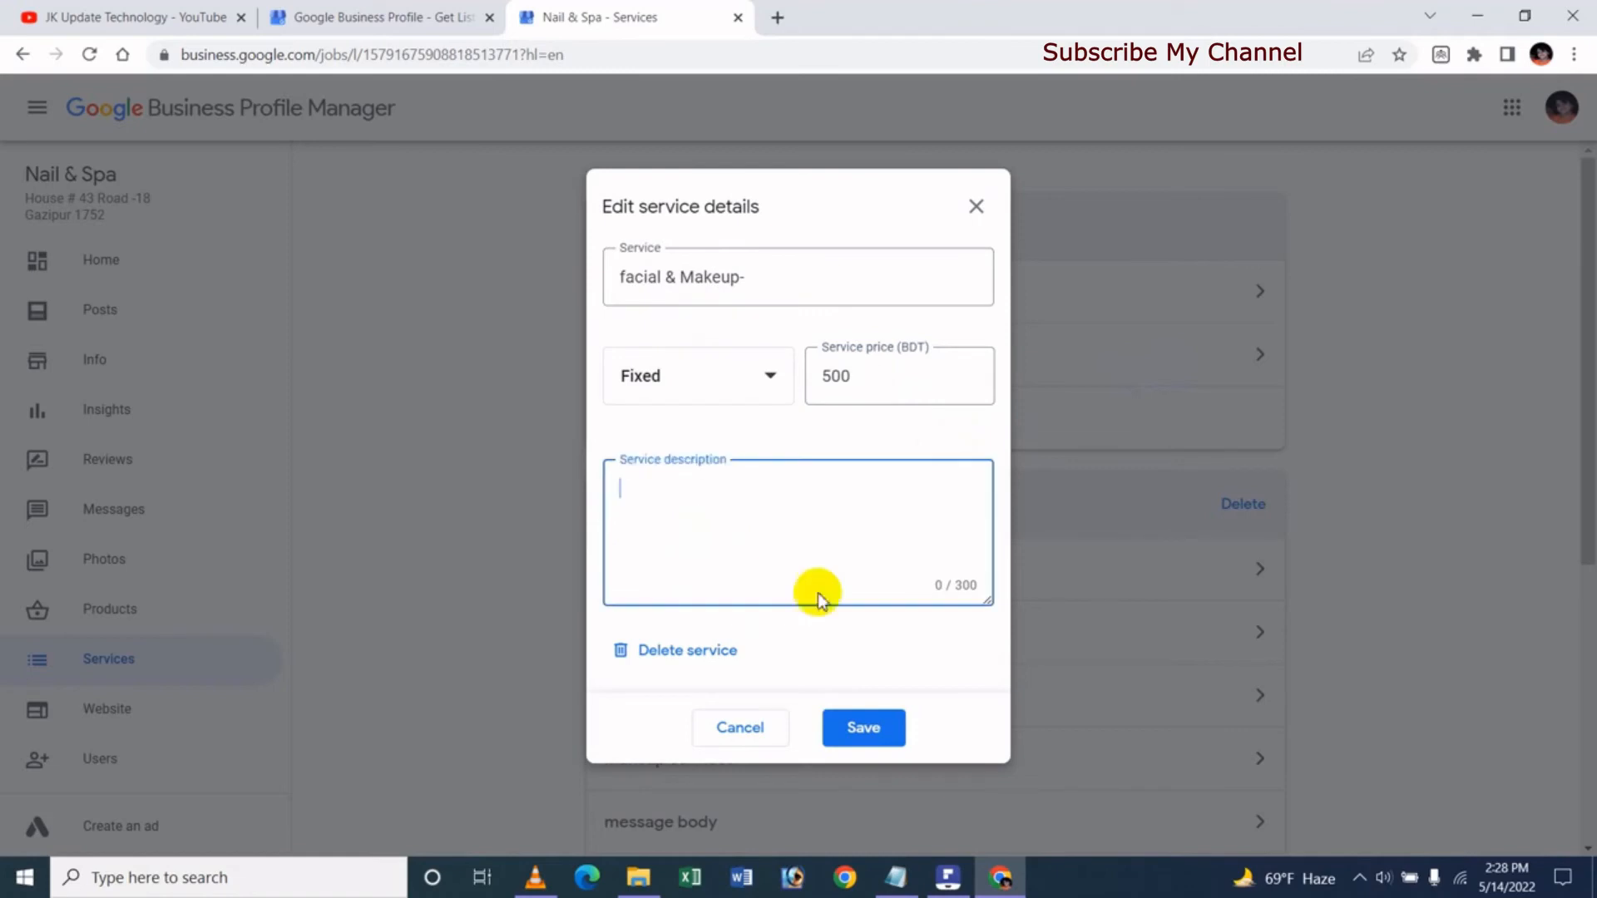
pyautogui.write('dfsd sdf dsf')
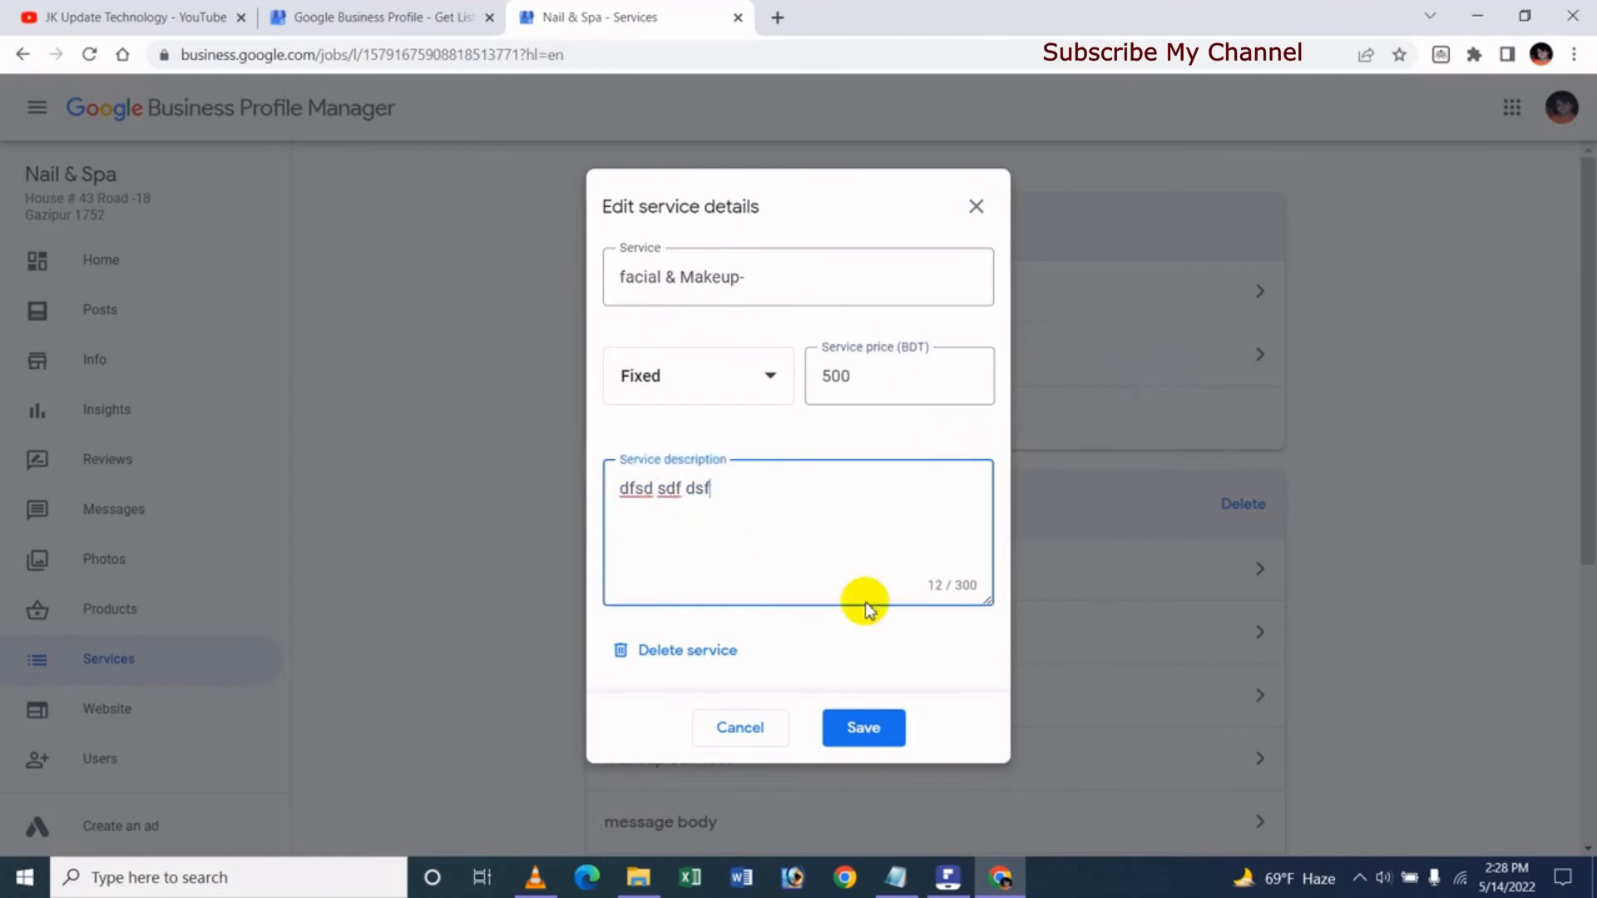
pyautogui.write(' sdf sdf dsf sdf d')
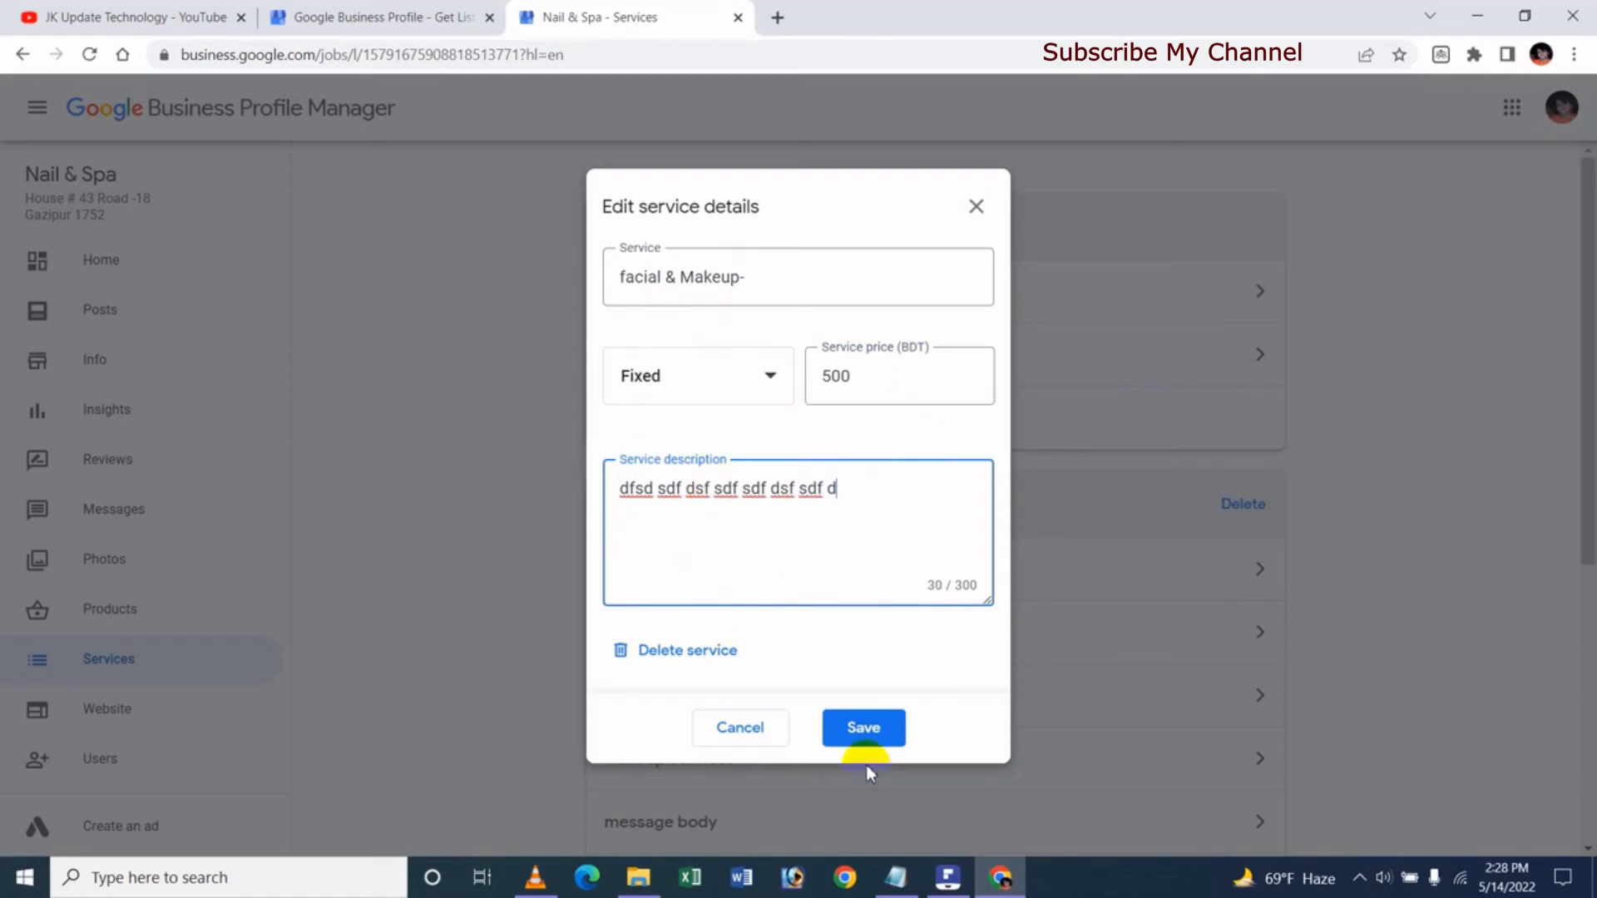
pyautogui.click(882, 740)
pyautogui.click(865, 730)
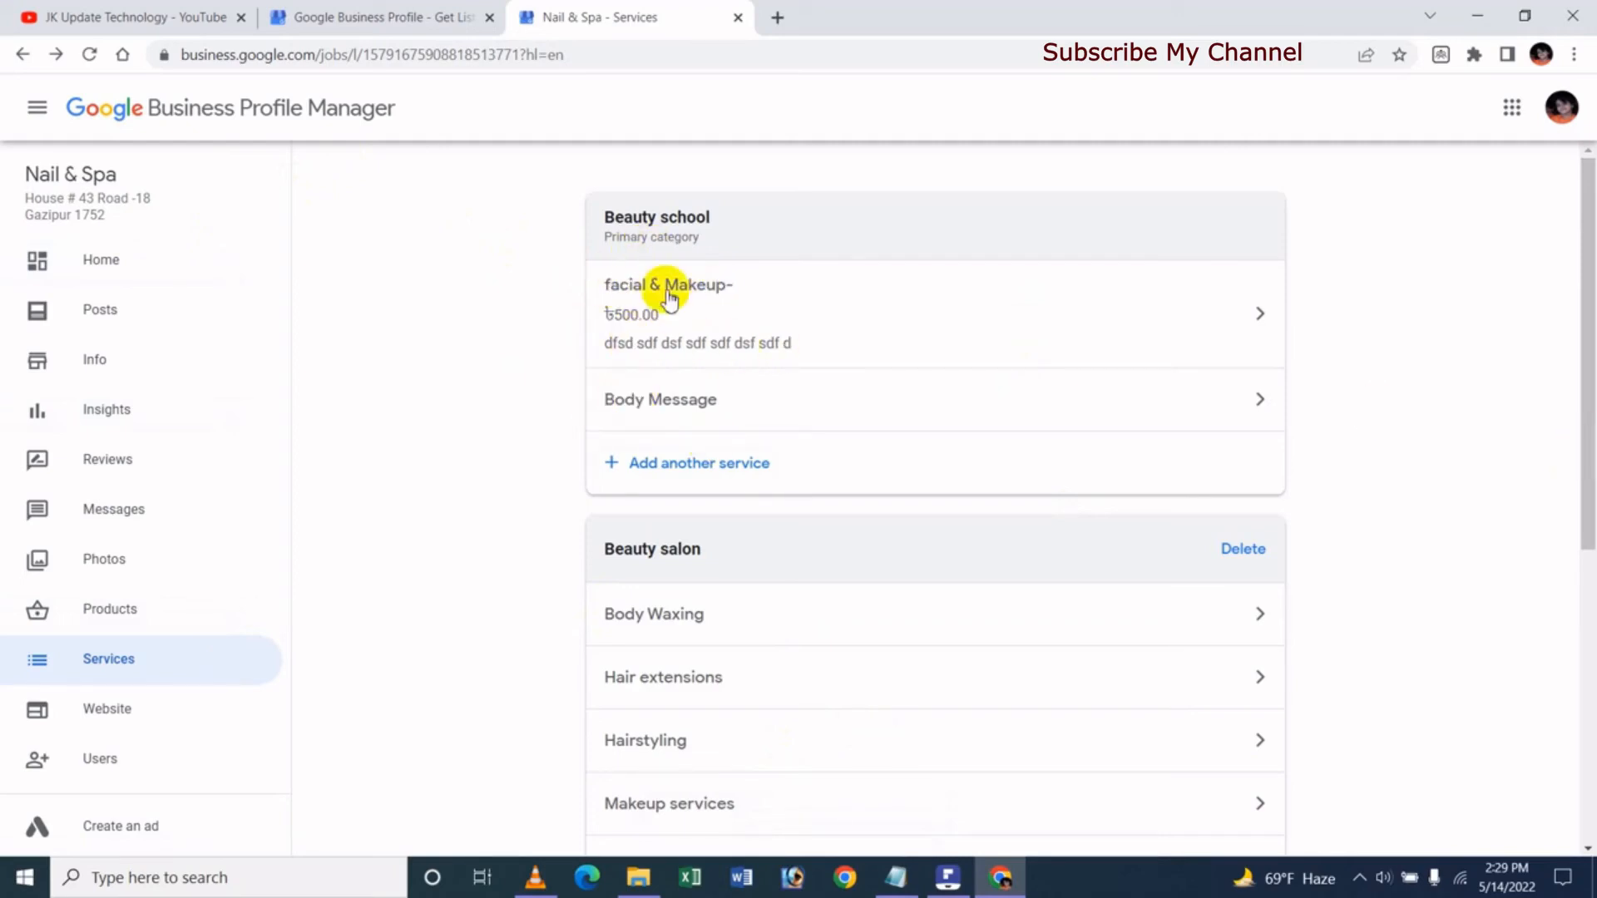
# Set the Beauty salon's Hairstyling service to Free with the description "cgvdfgf dfxgfd dsf fdfgdf", and save it
pyautogui.scroll(-1, 1586, 421)
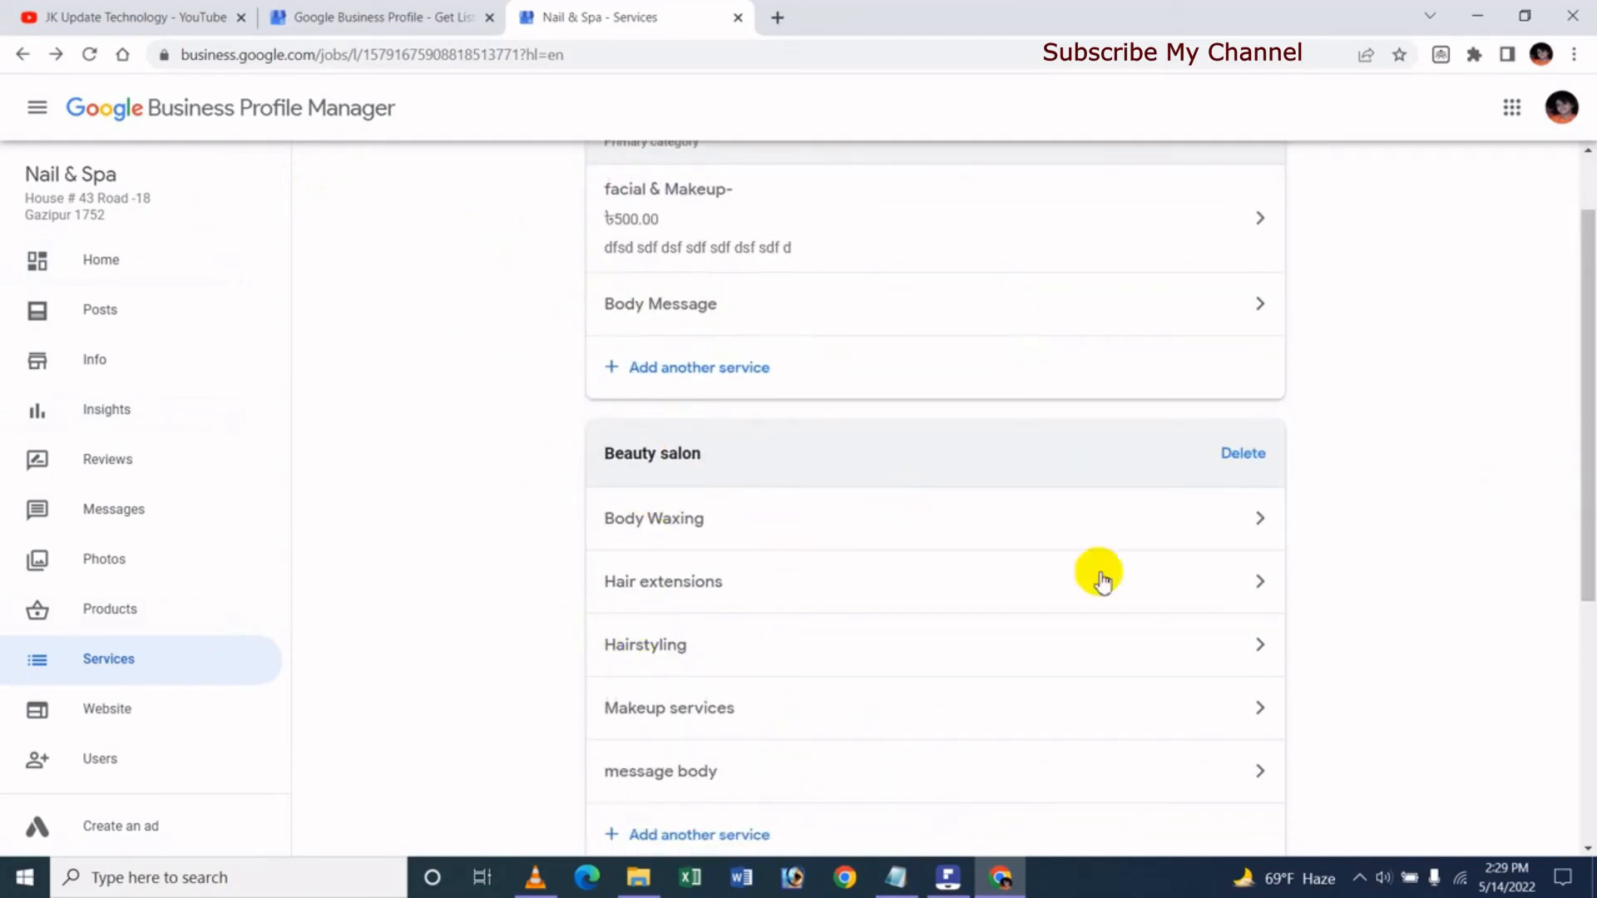
pyautogui.scroll(-1, 1586, 571)
pyautogui.click(645, 613)
pyautogui.click(712, 360)
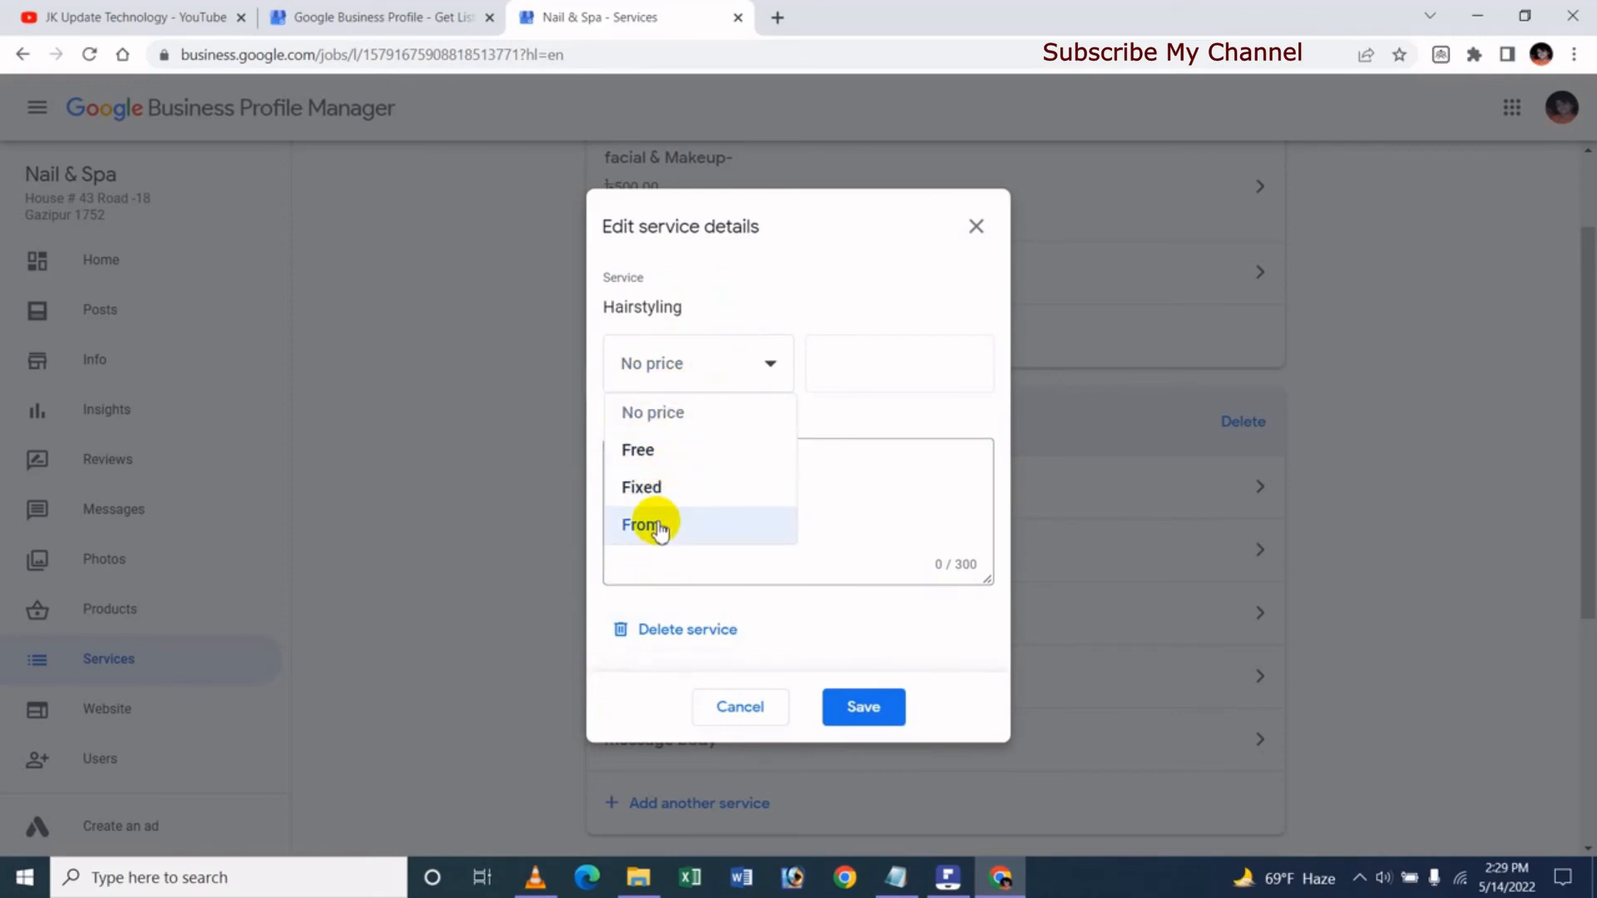
pyautogui.click(677, 451)
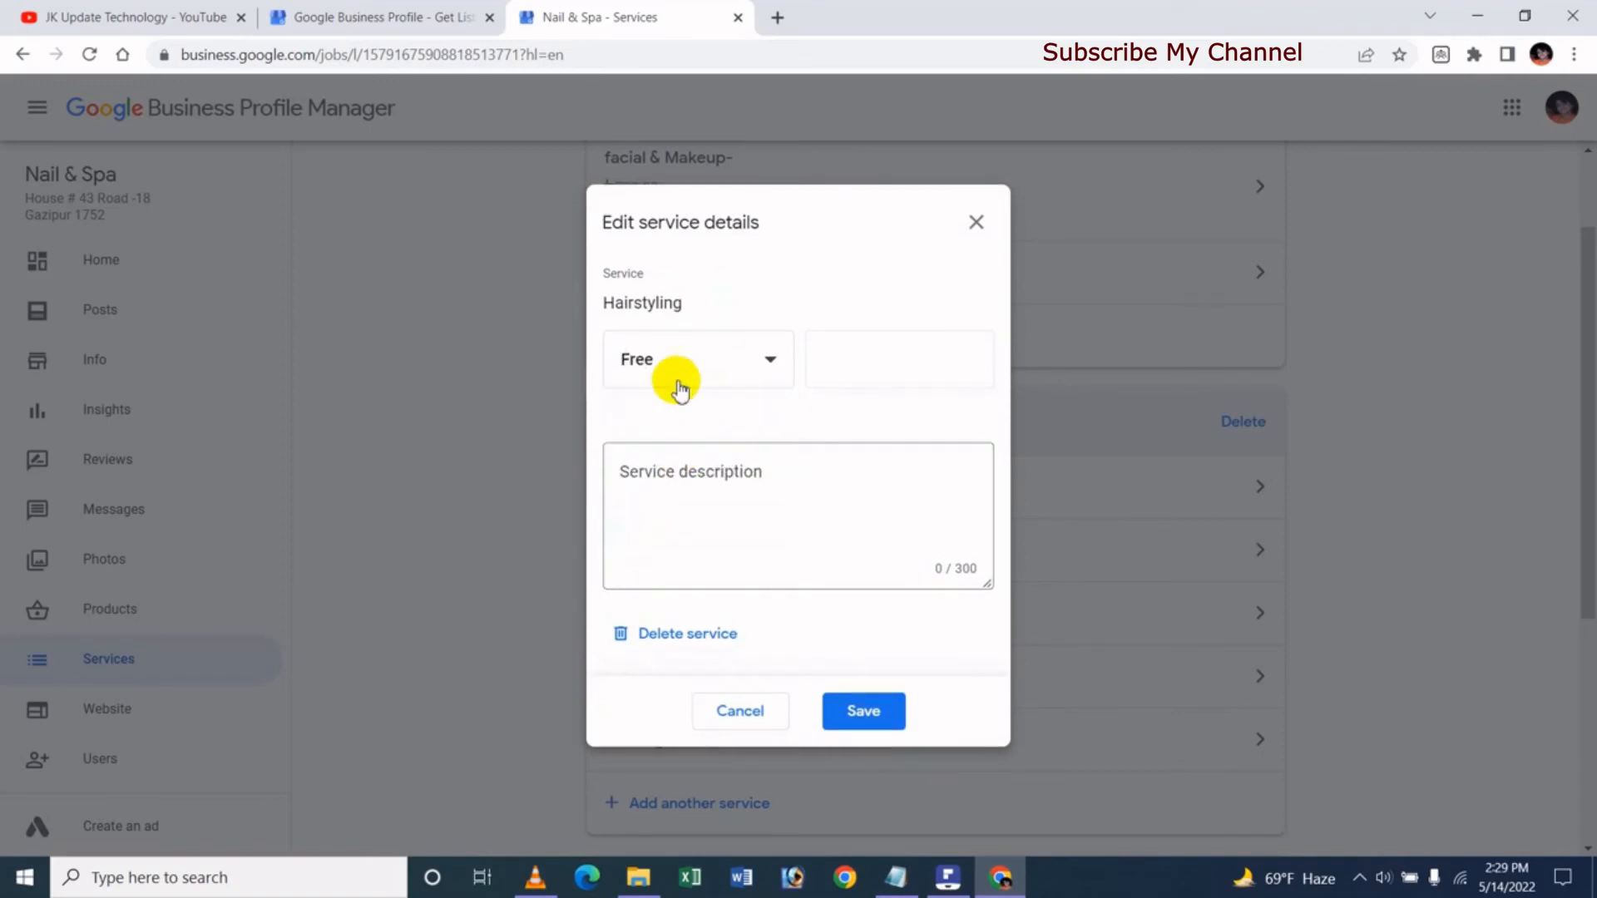
pyautogui.click(695, 510)
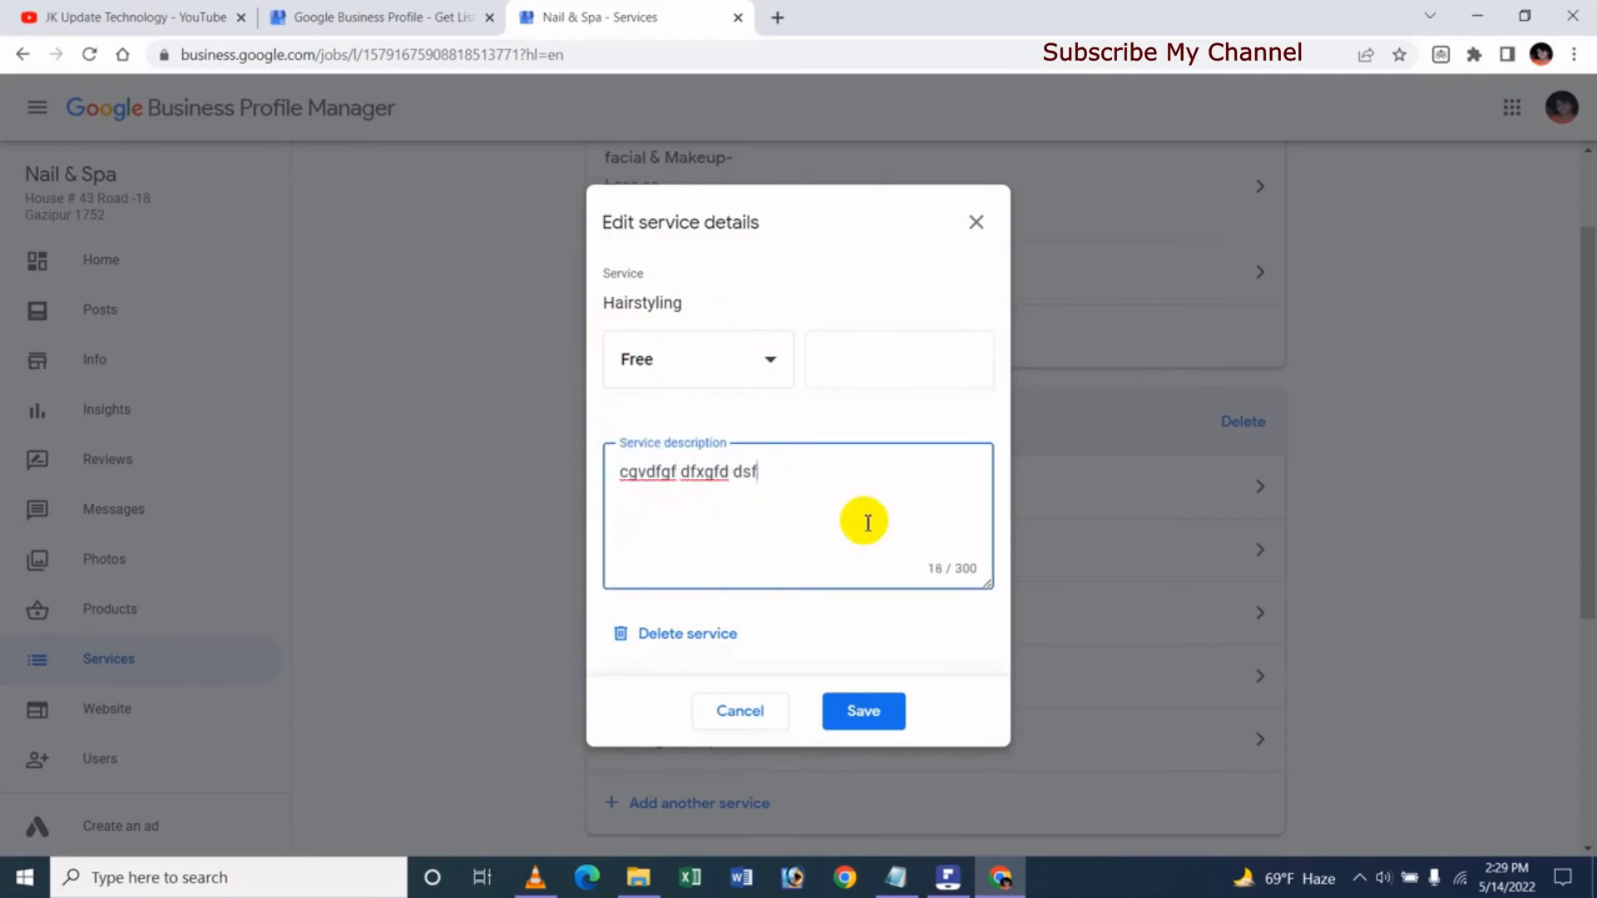
pyautogui.write('cgvdfgf dfxgfd dsf fdfgdf')
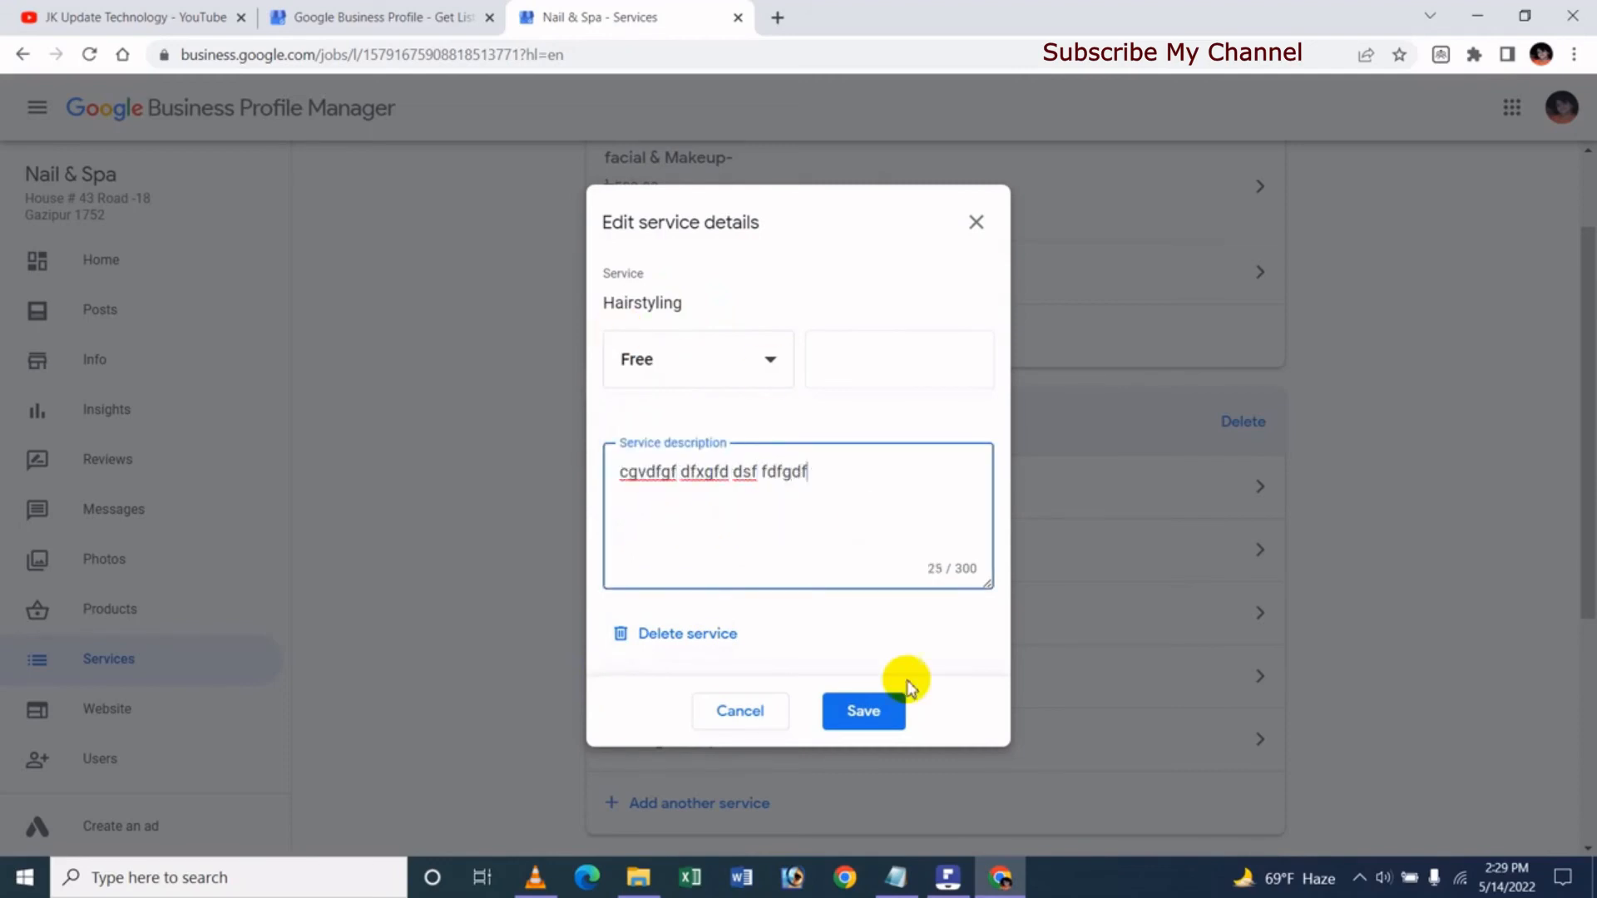
pyautogui.click(865, 712)
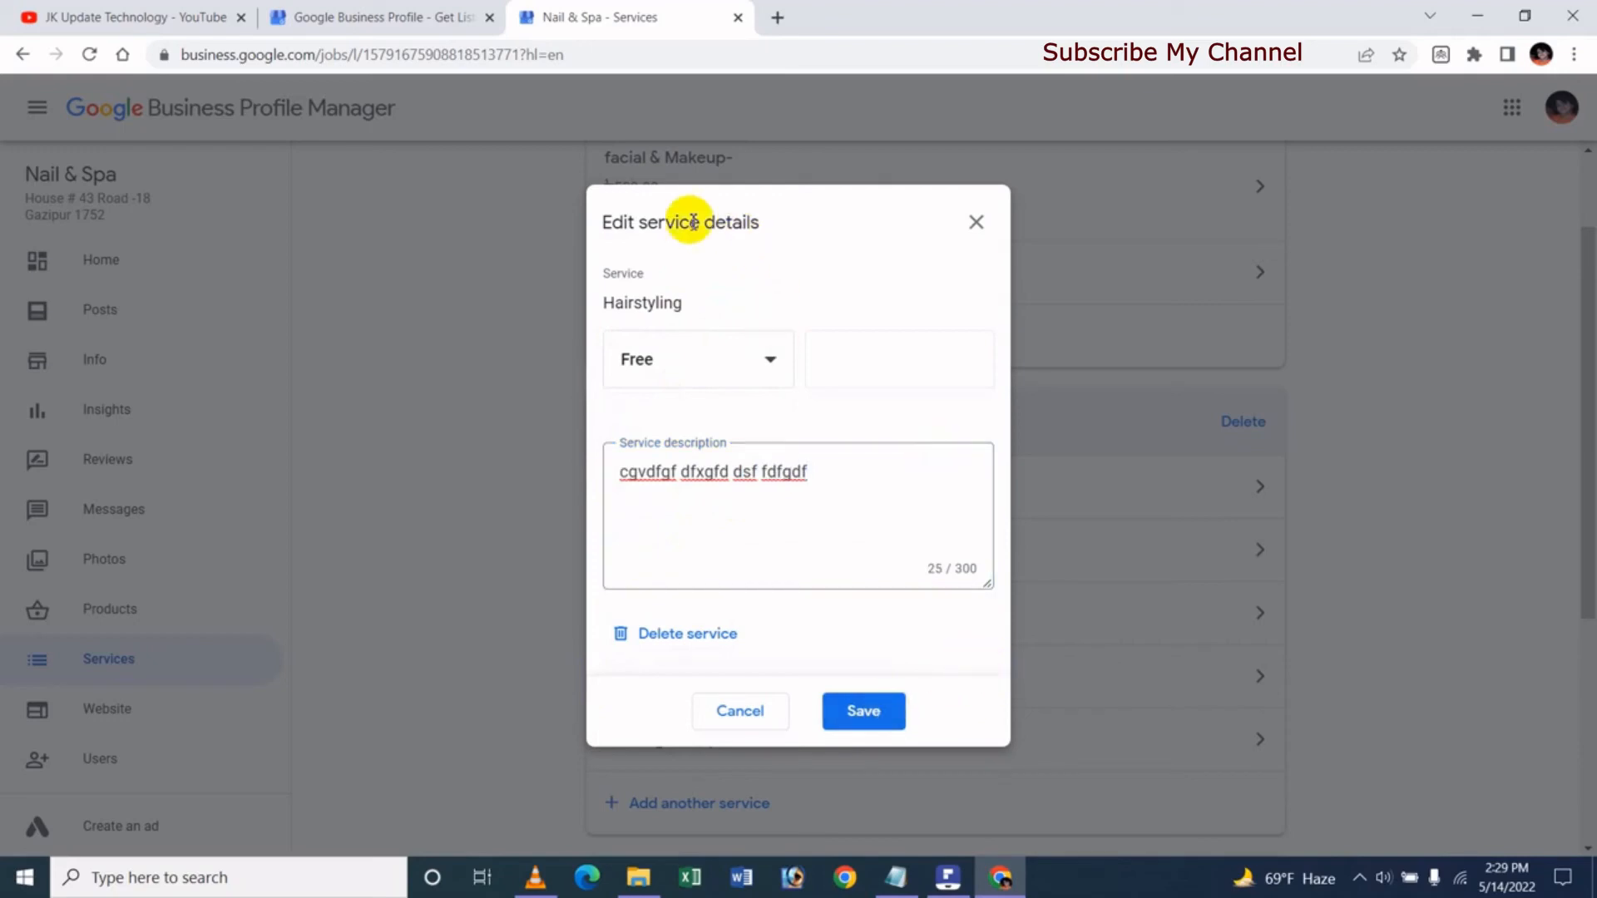
pyautogui.click(606, 431)
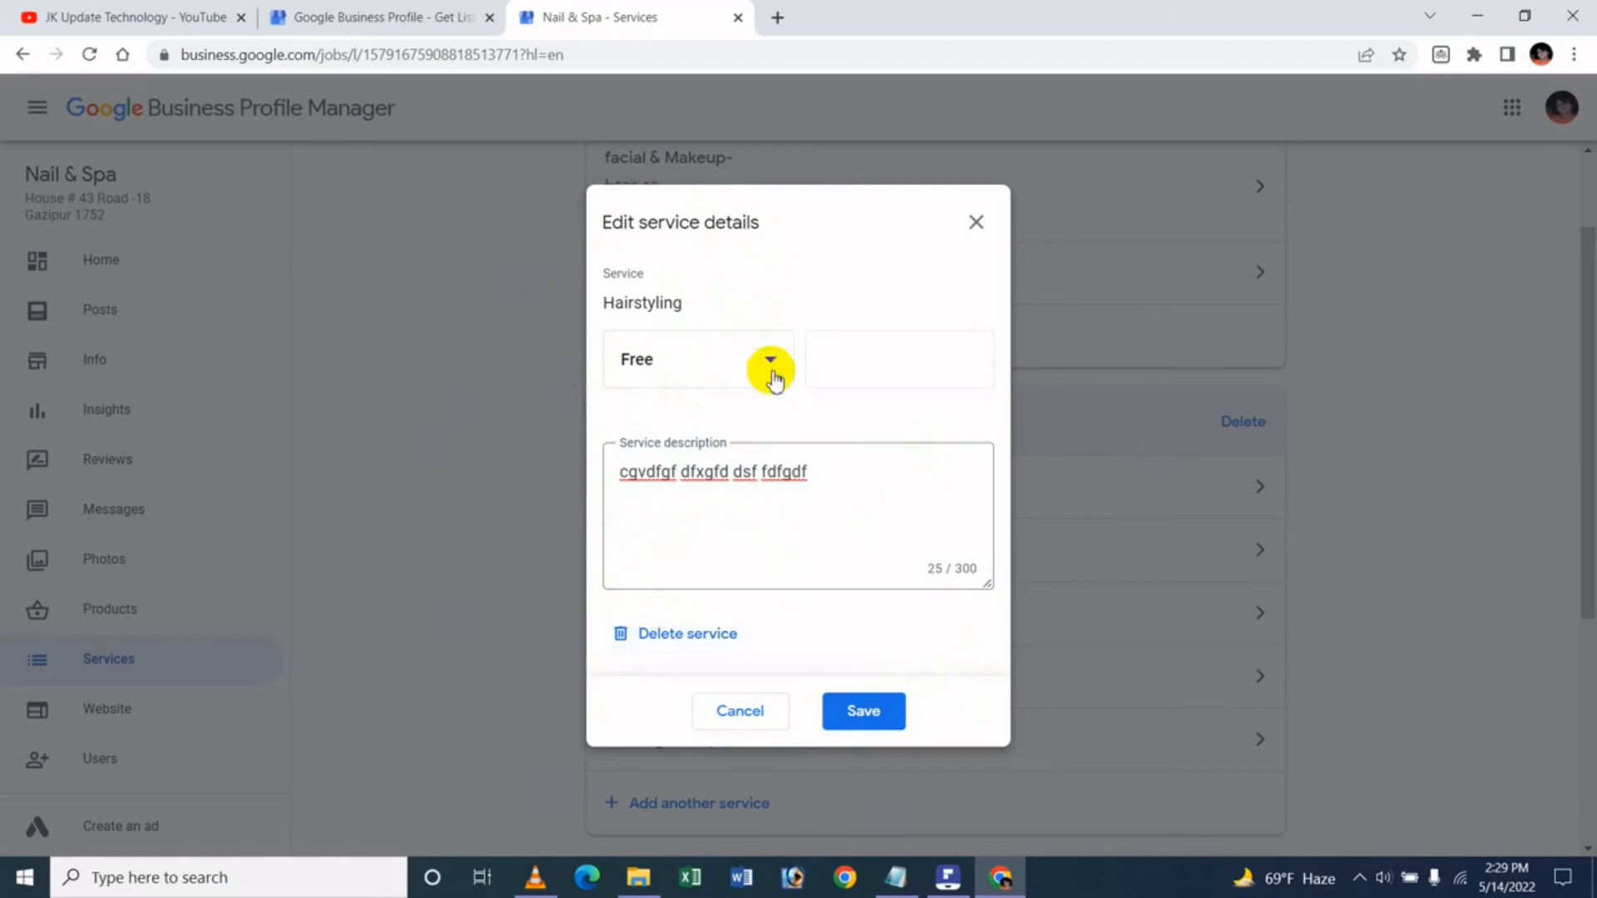
pyautogui.click(881, 711)
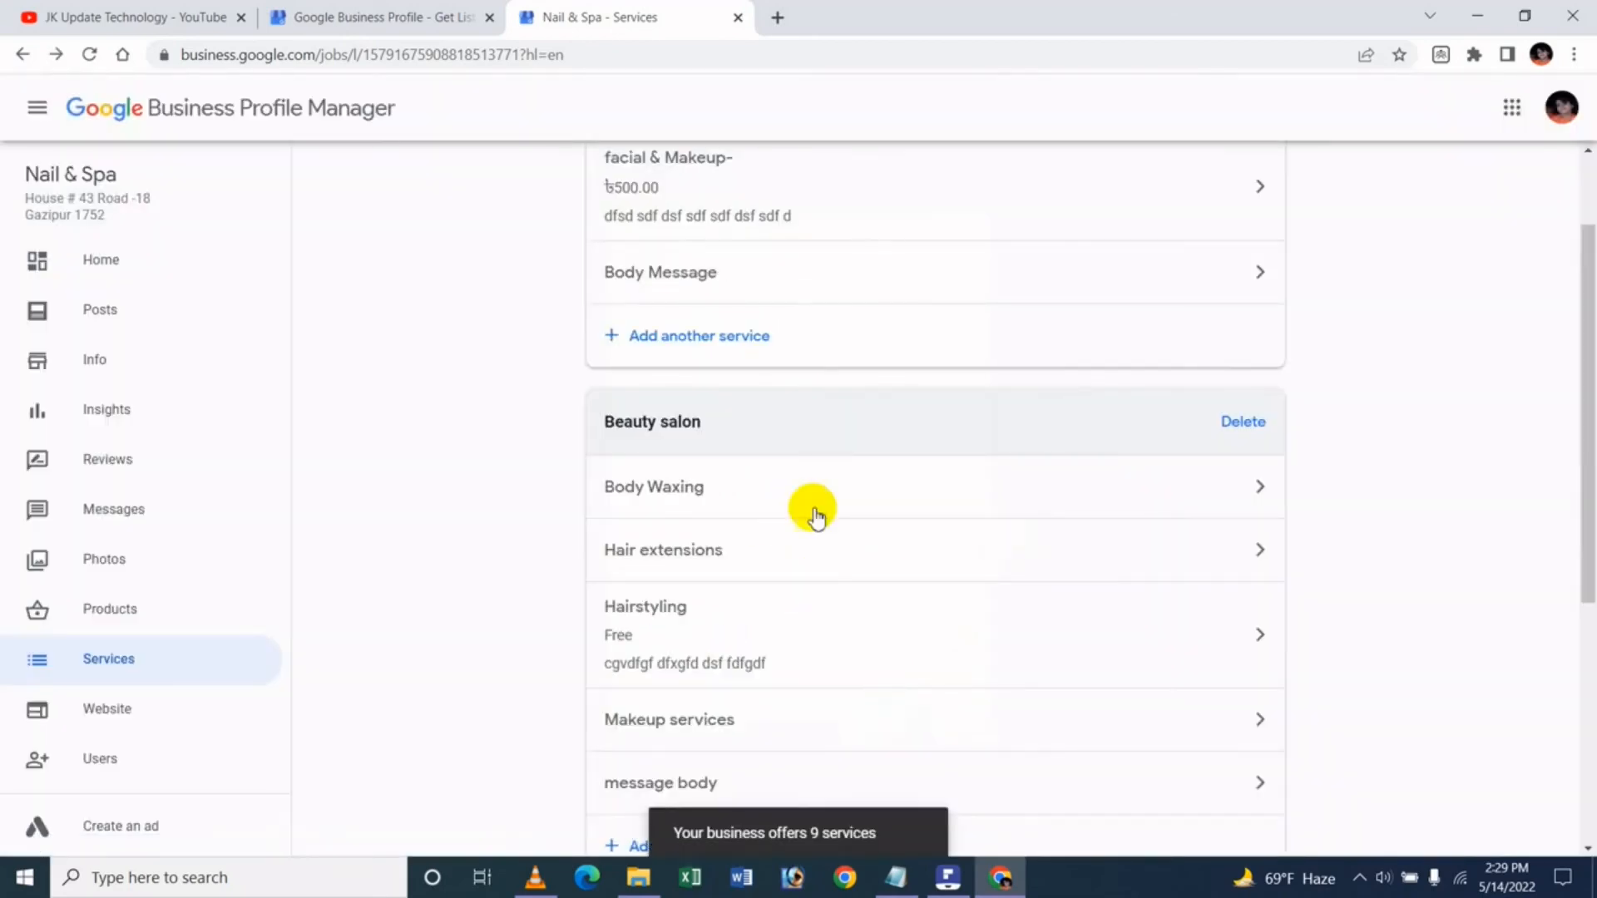
# Delete the custom service "dfsdfsd" from the Beauty product supplier category and confirm the deletion
pyautogui.scroll(-1, 1538, 607)
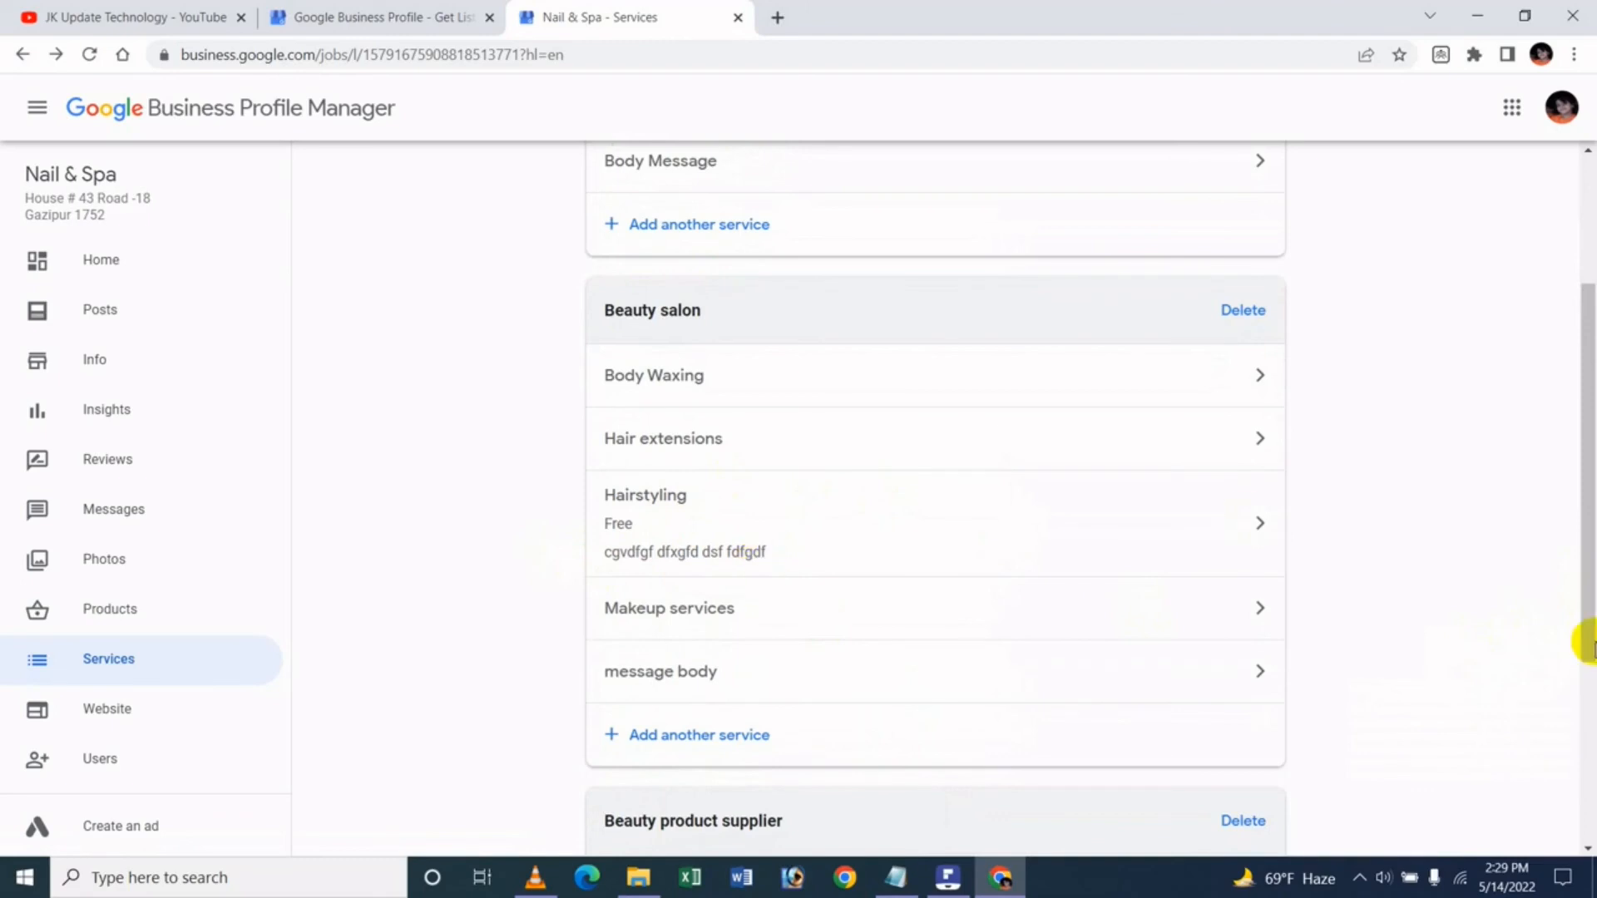
pyautogui.moveTo(1584, 619); pyautogui.dragTo(1579, 427)
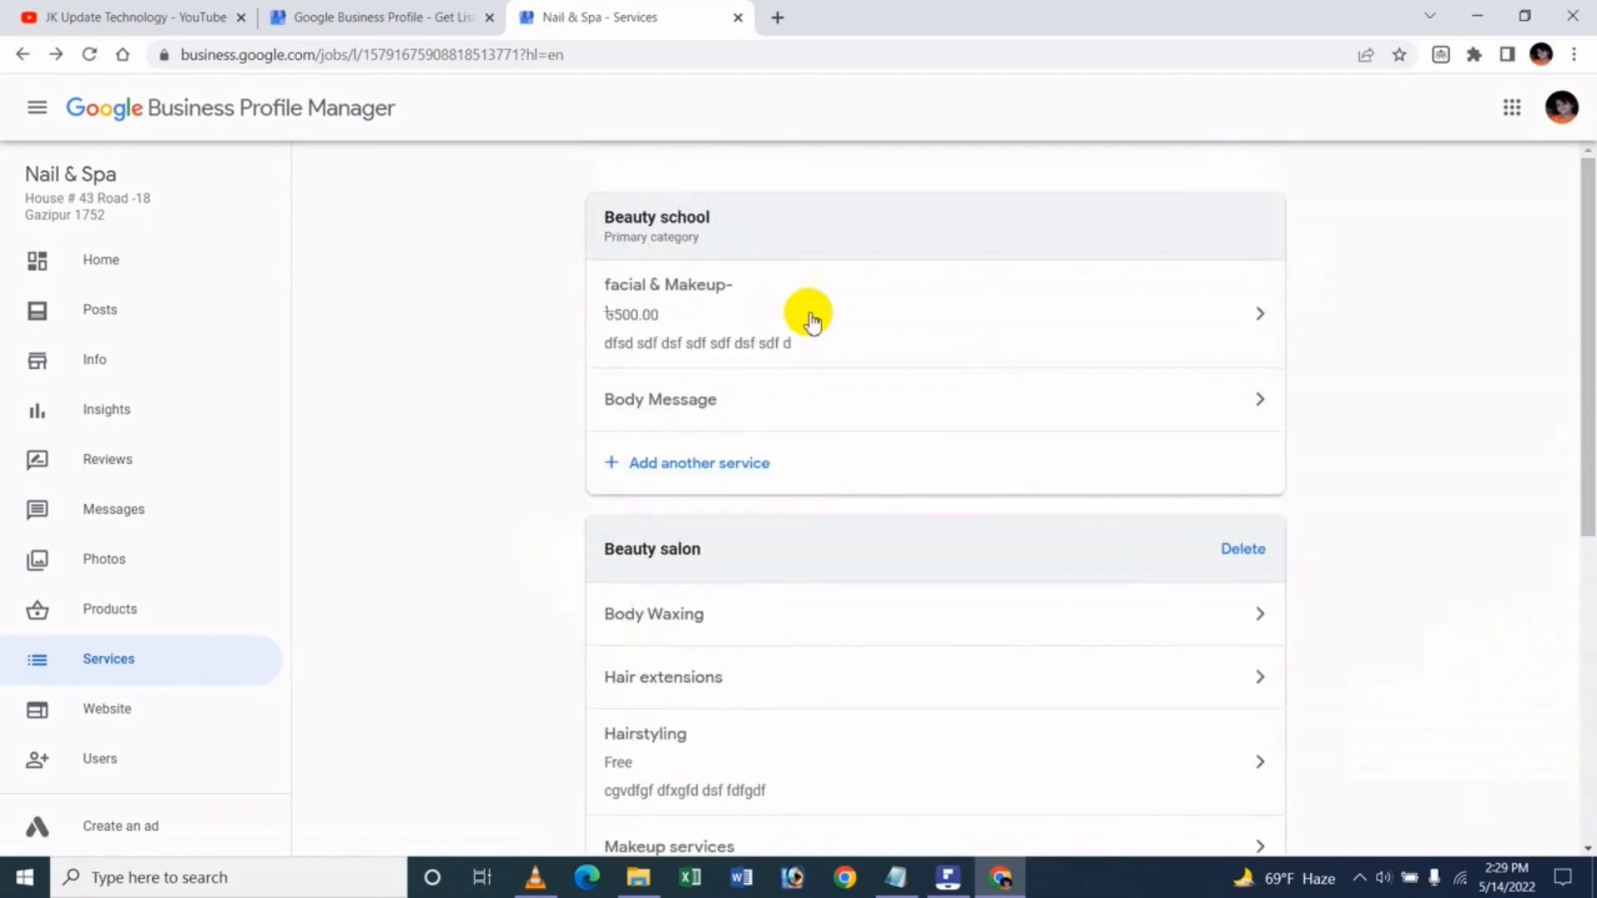
pyautogui.moveTo(1582, 510); pyautogui.dragTo(1589, 736)
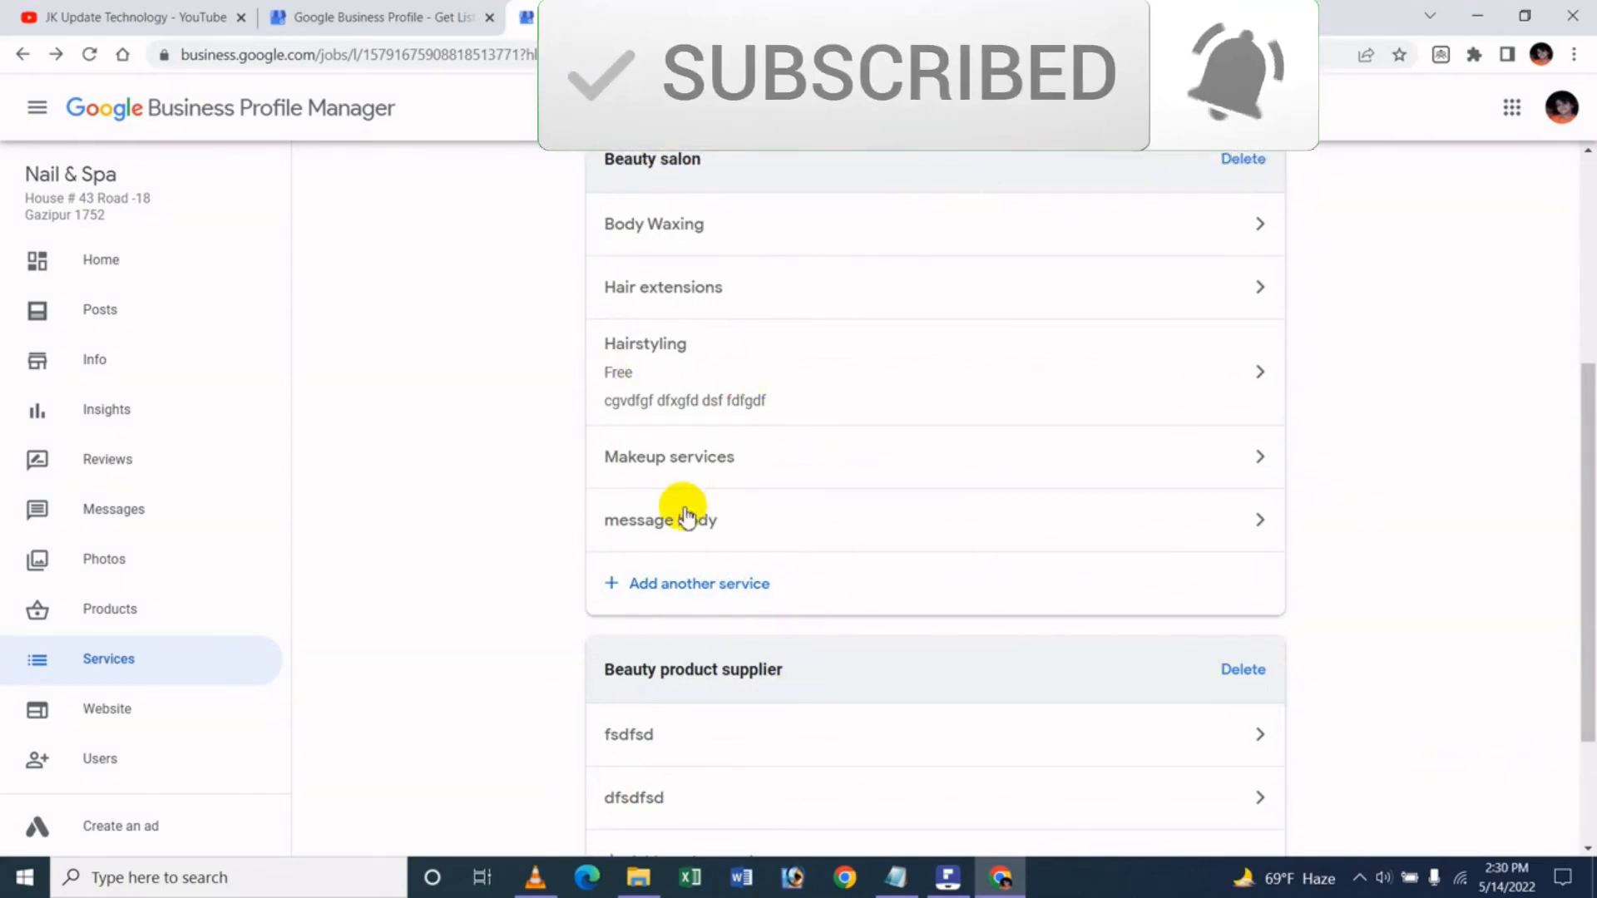
pyautogui.moveTo(1588, 572); pyautogui.dragTo(1585, 652)
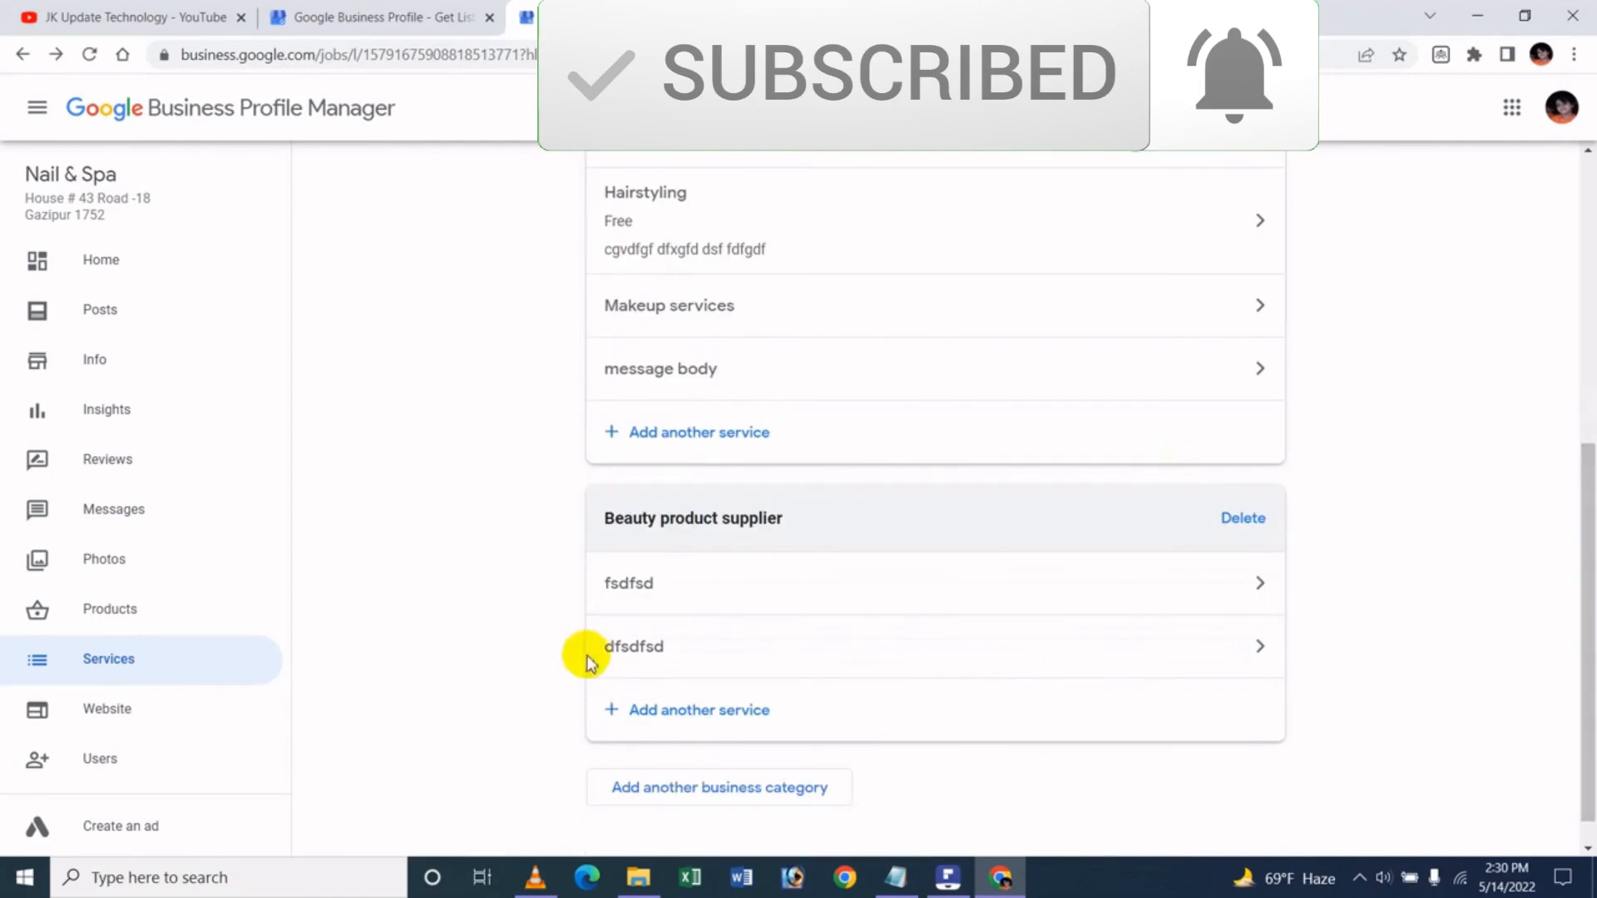
pyautogui.click(655, 653)
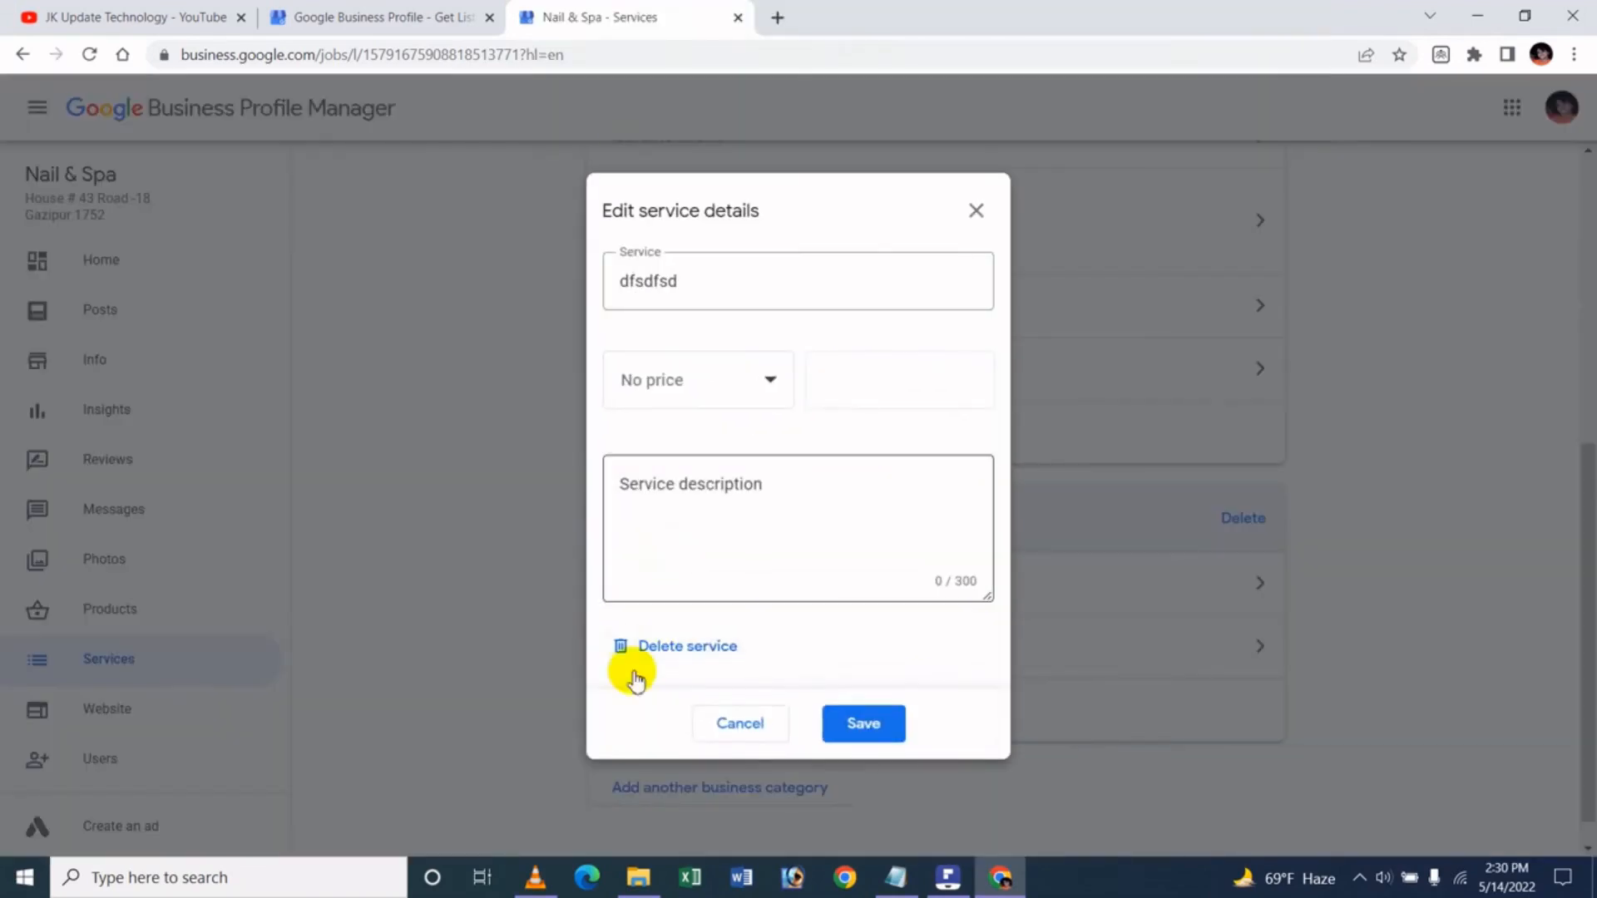
pyautogui.click(686, 649)
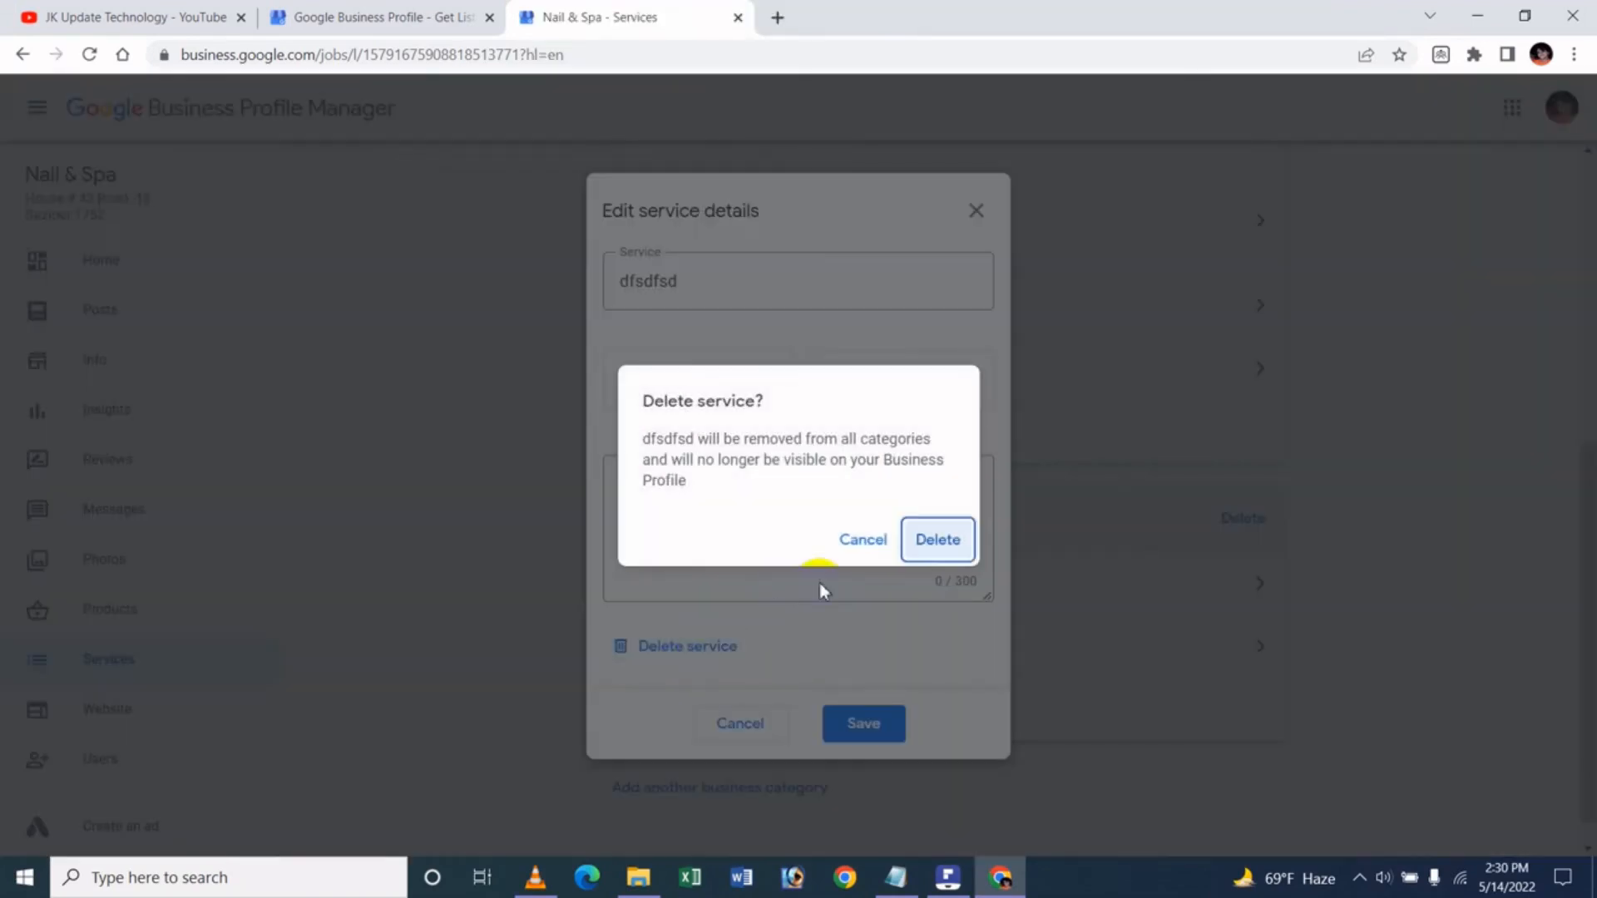
pyautogui.click(938, 544)
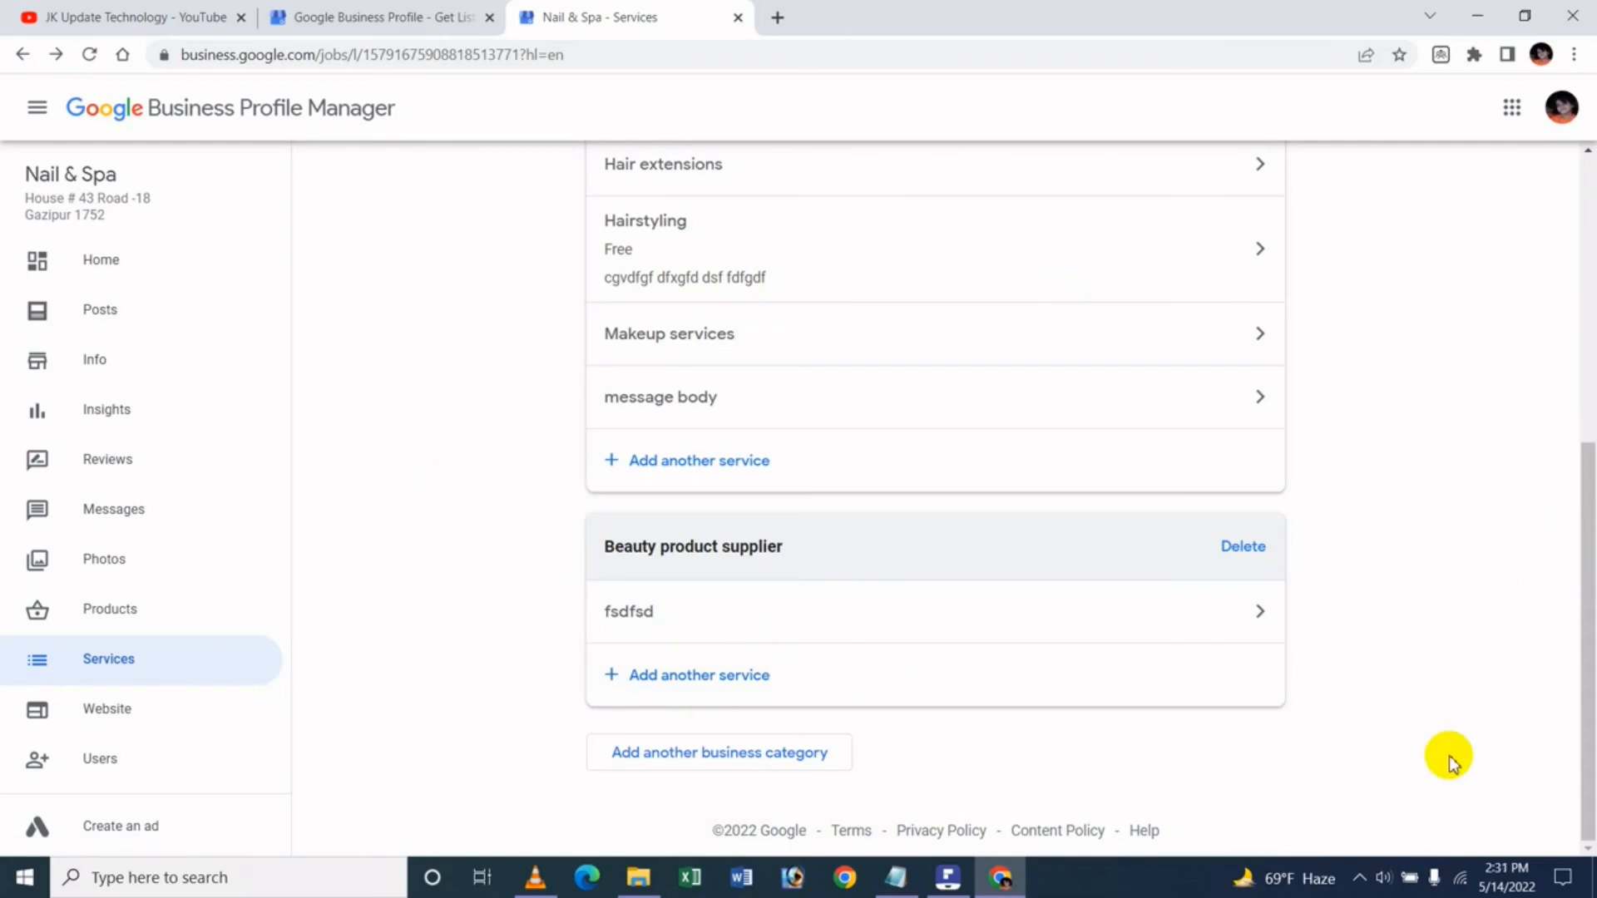
# Switch to the YouTube page of the JK Update Technology channel
pyautogui.hotkey('ctrl', '1')
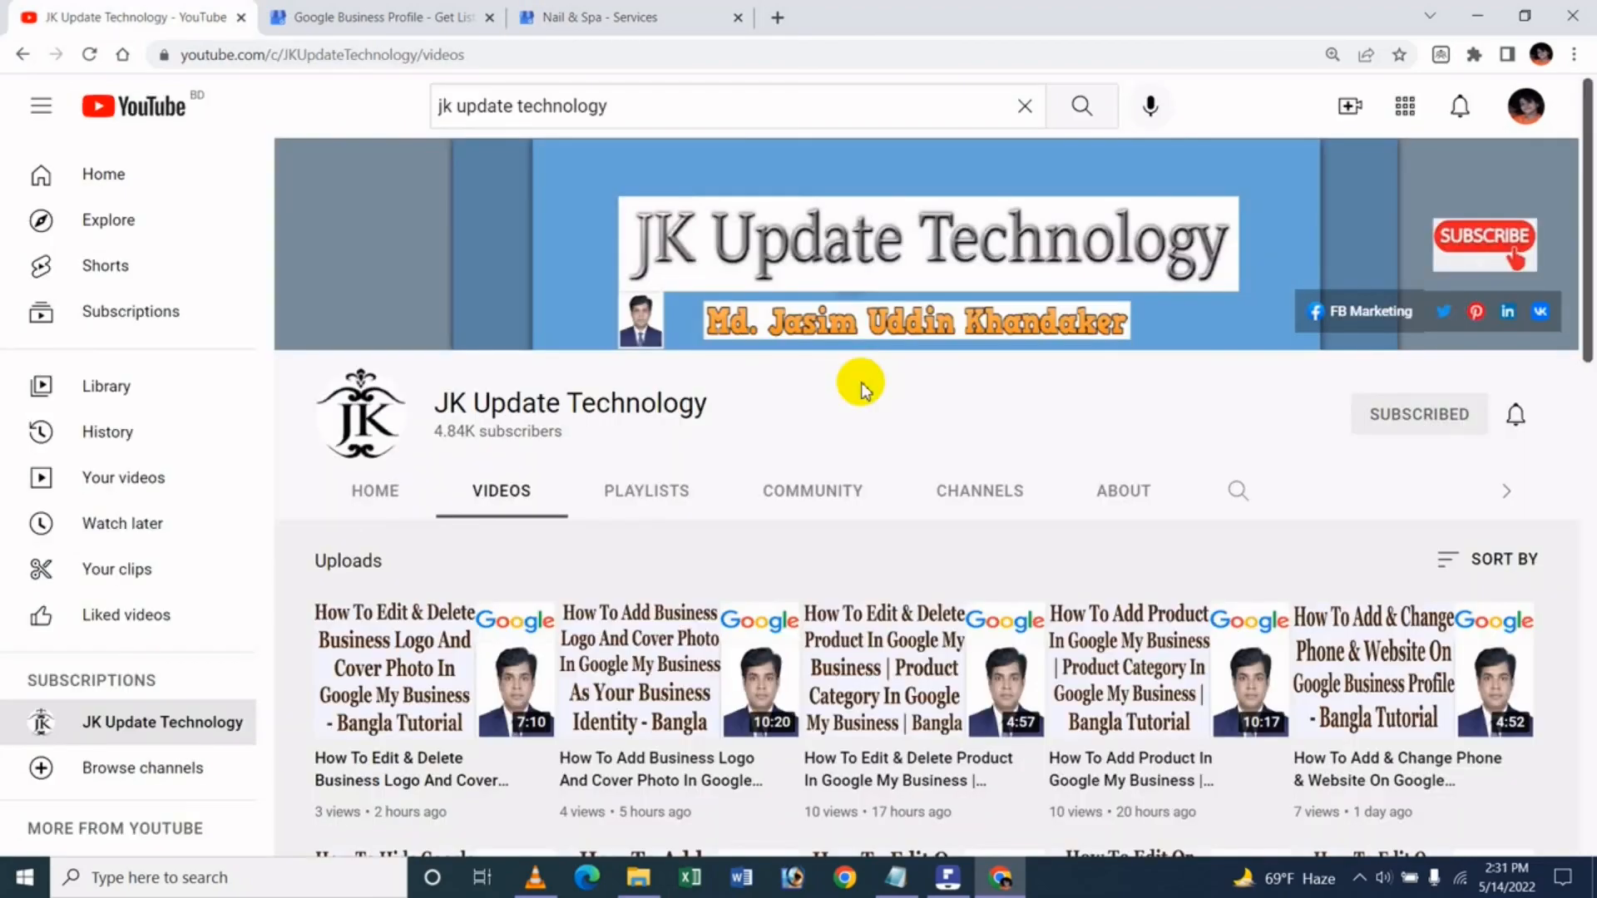